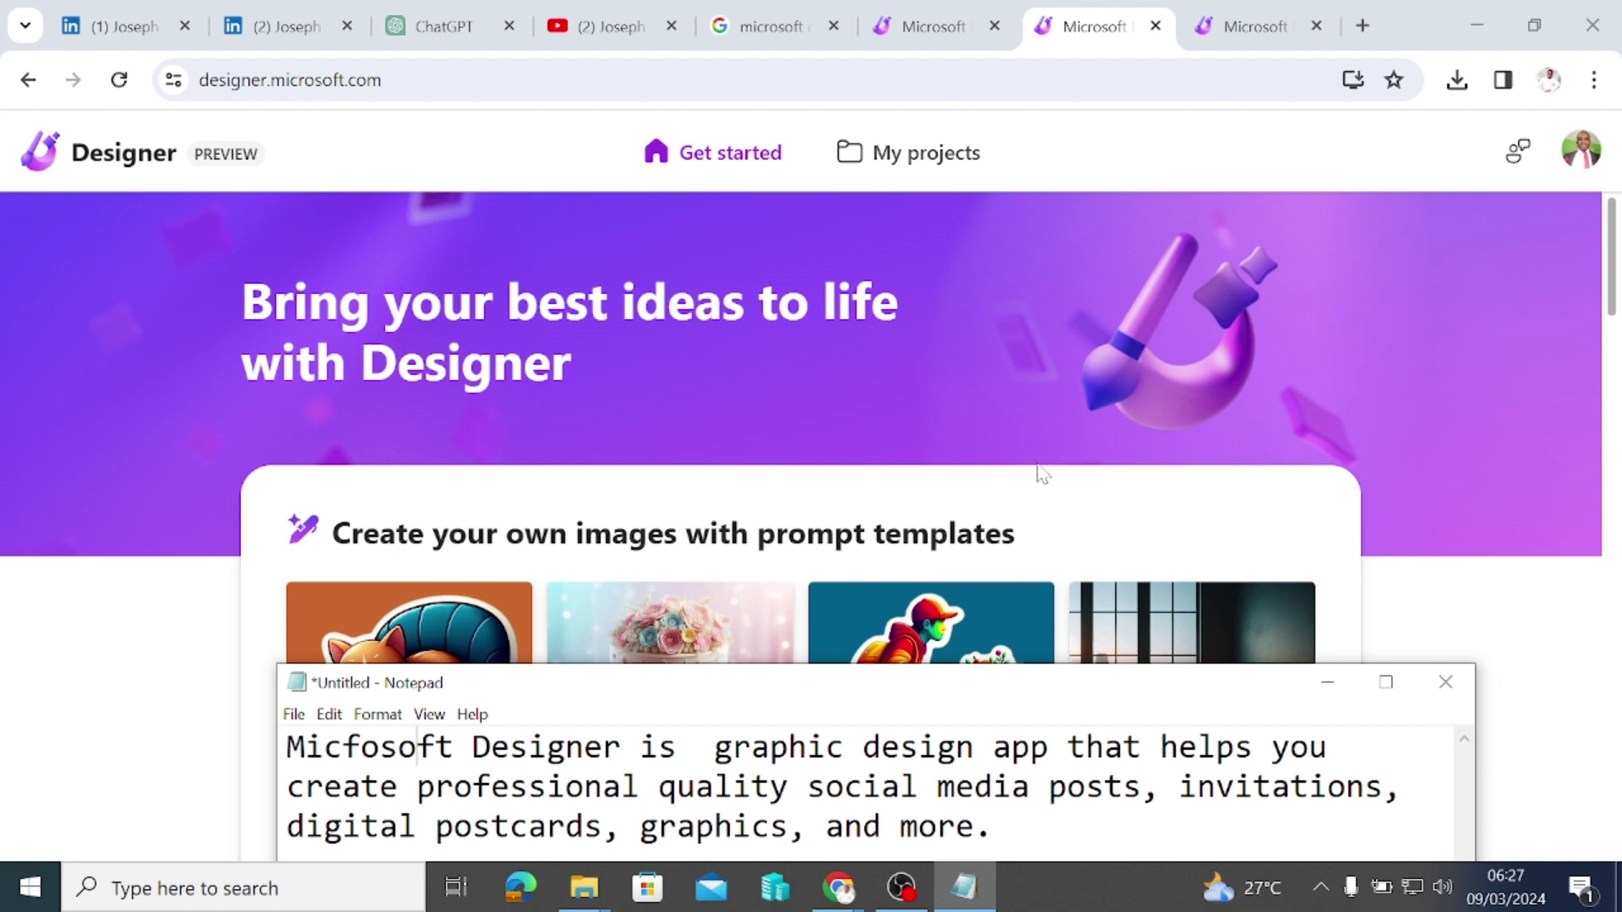
Step: Minimize the Notepad notes so the Designer start page with prompt templates is visible
click(1328, 682)
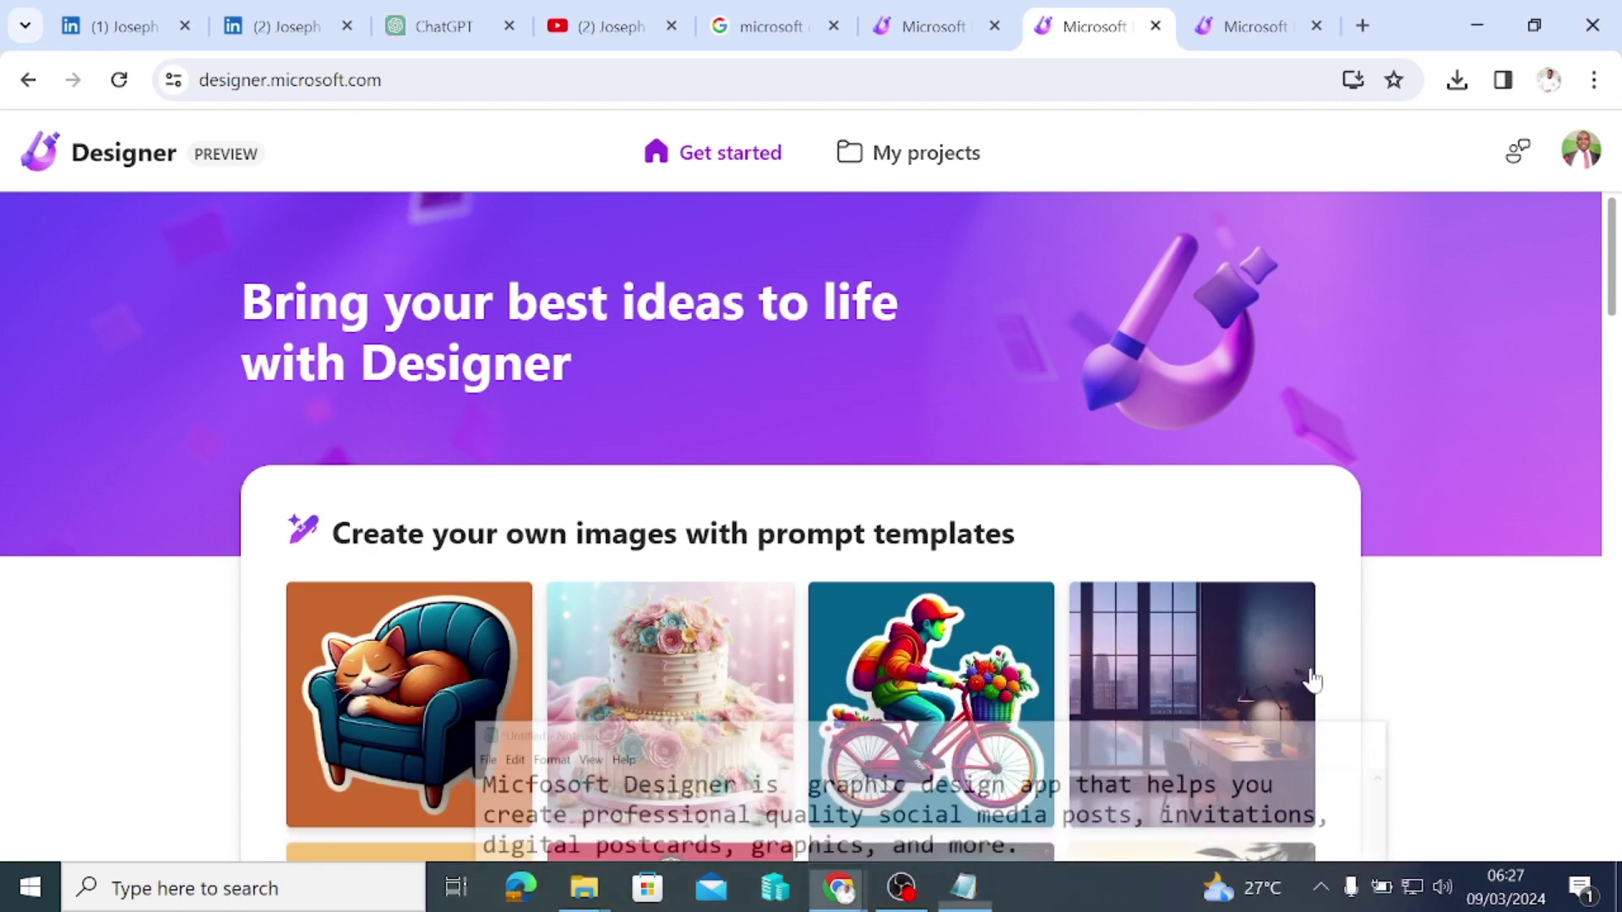
Step: Reload designer.microsoft.com in the Designer tab and start a new design
click(1250, 27)
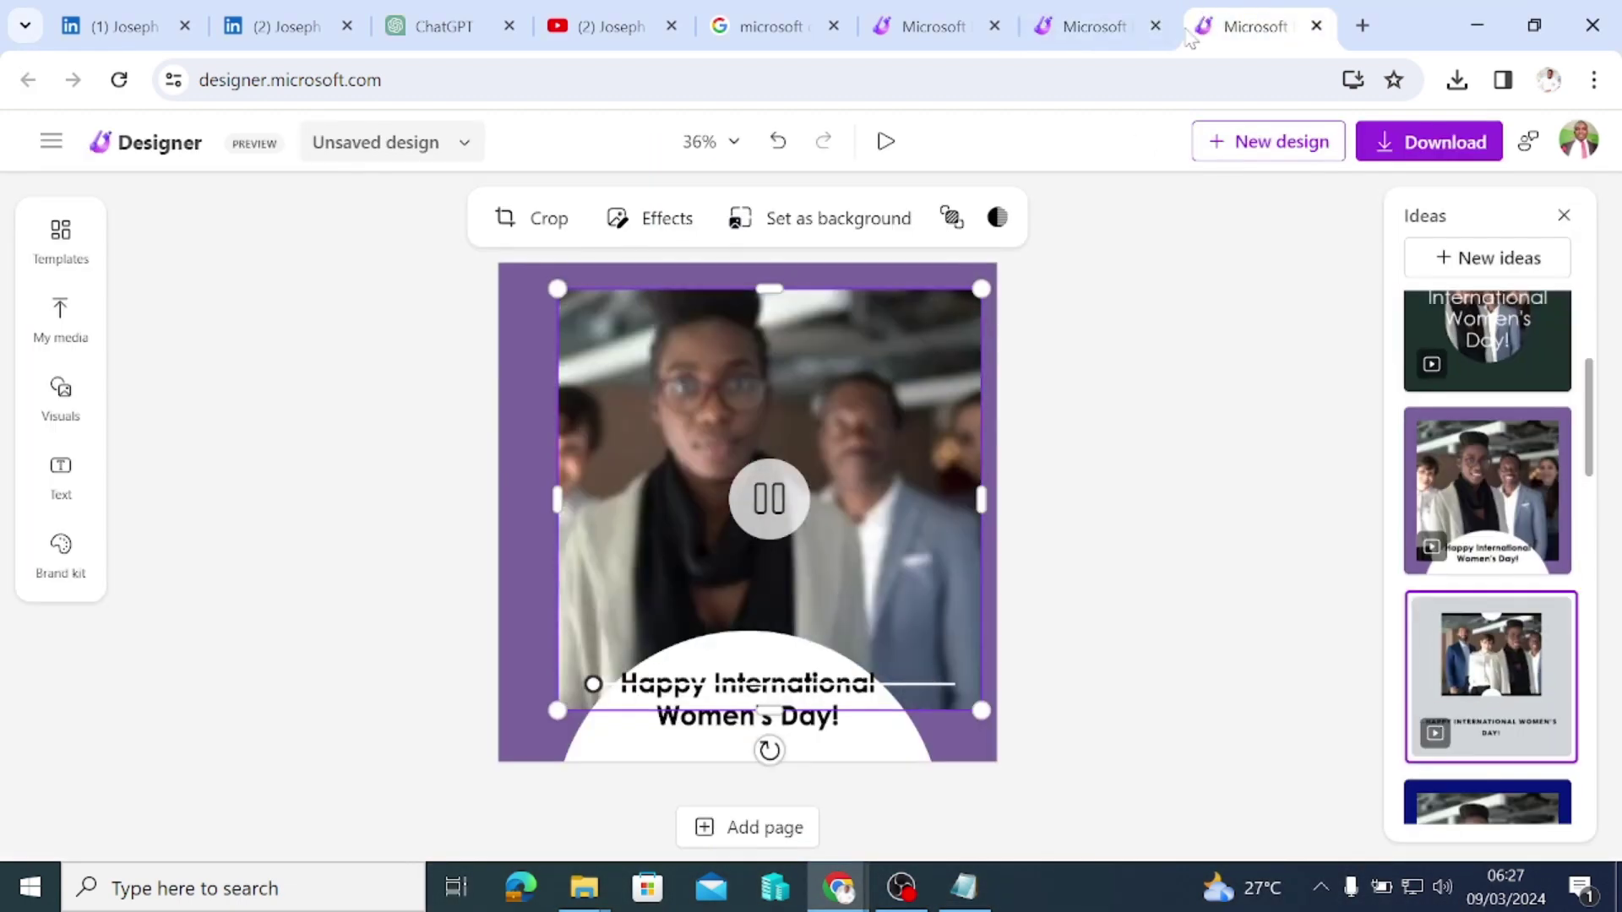
click(921, 79)
key(ctrl+a)
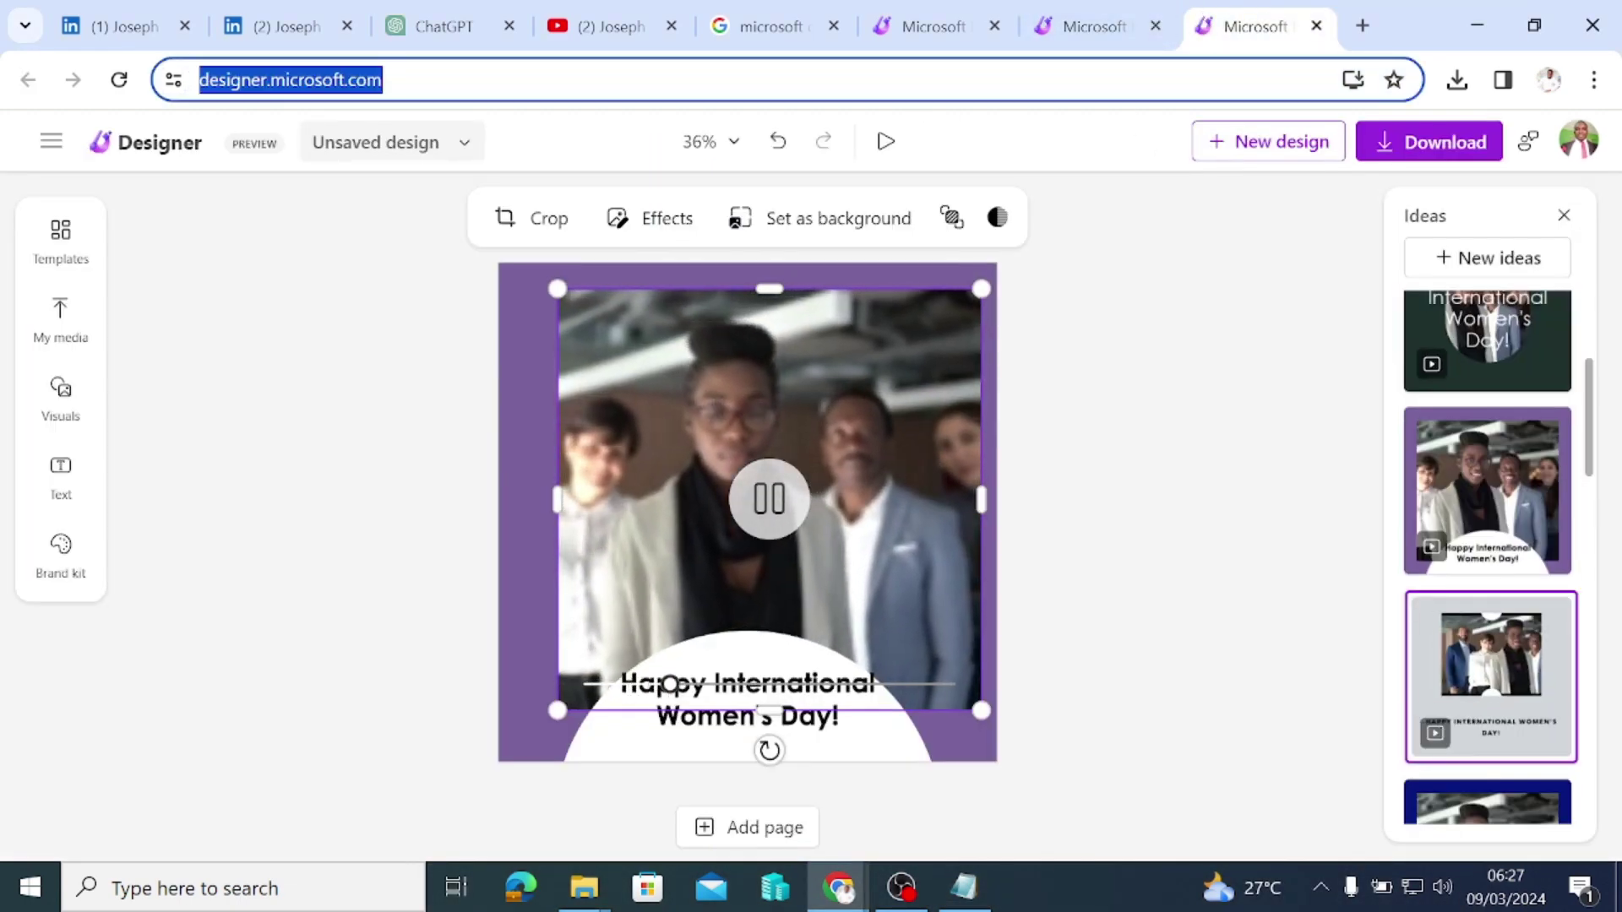
text(de)
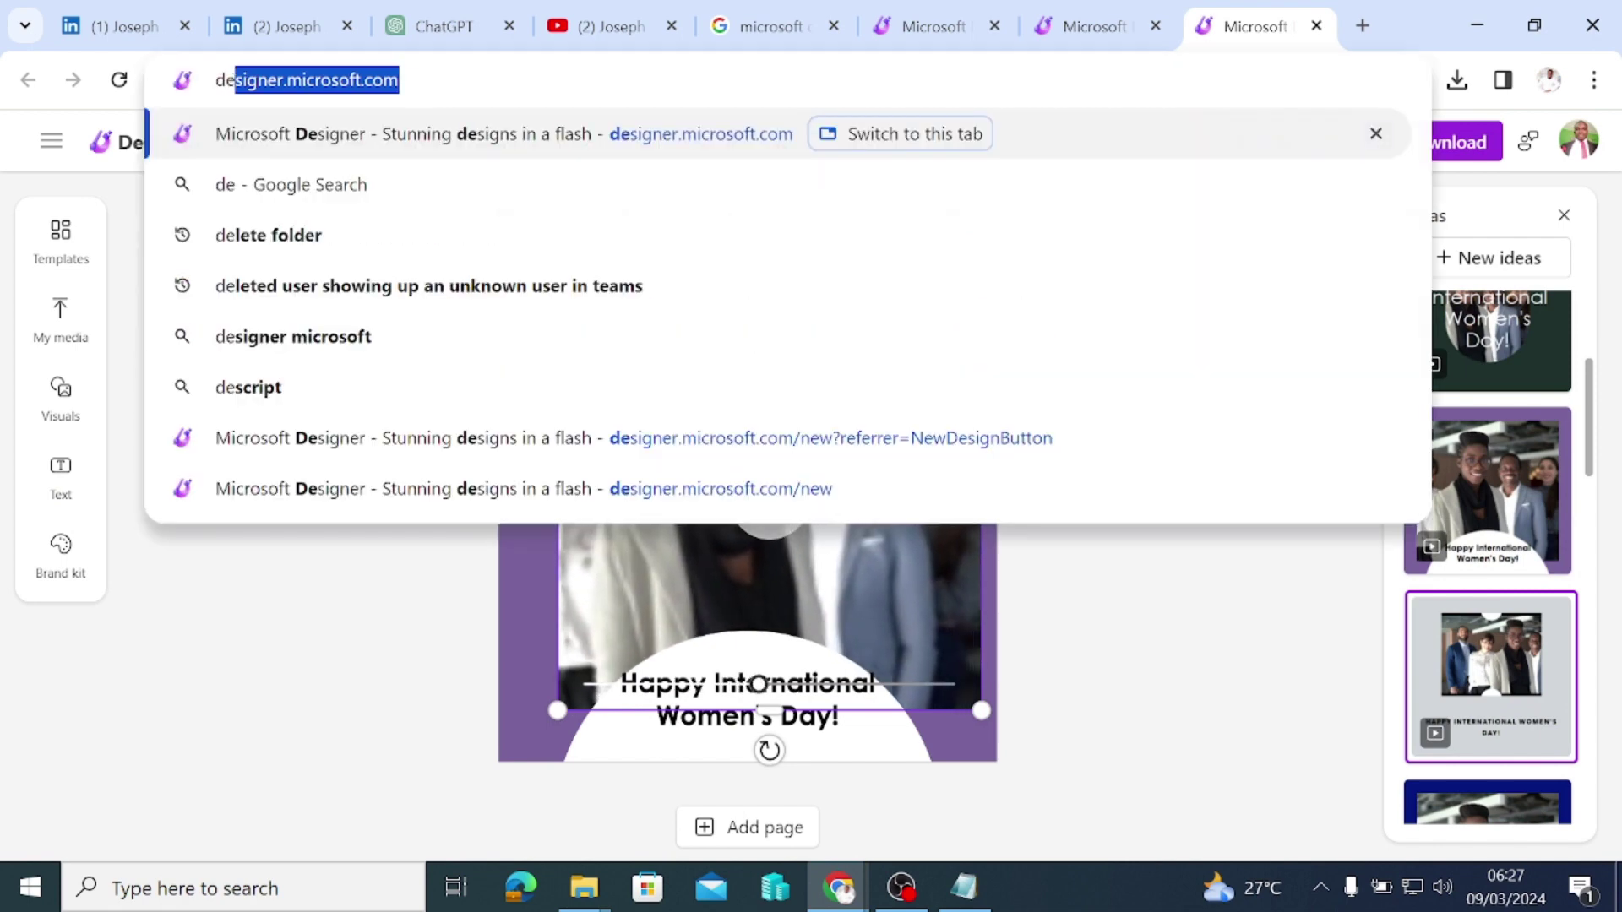
key(Return)
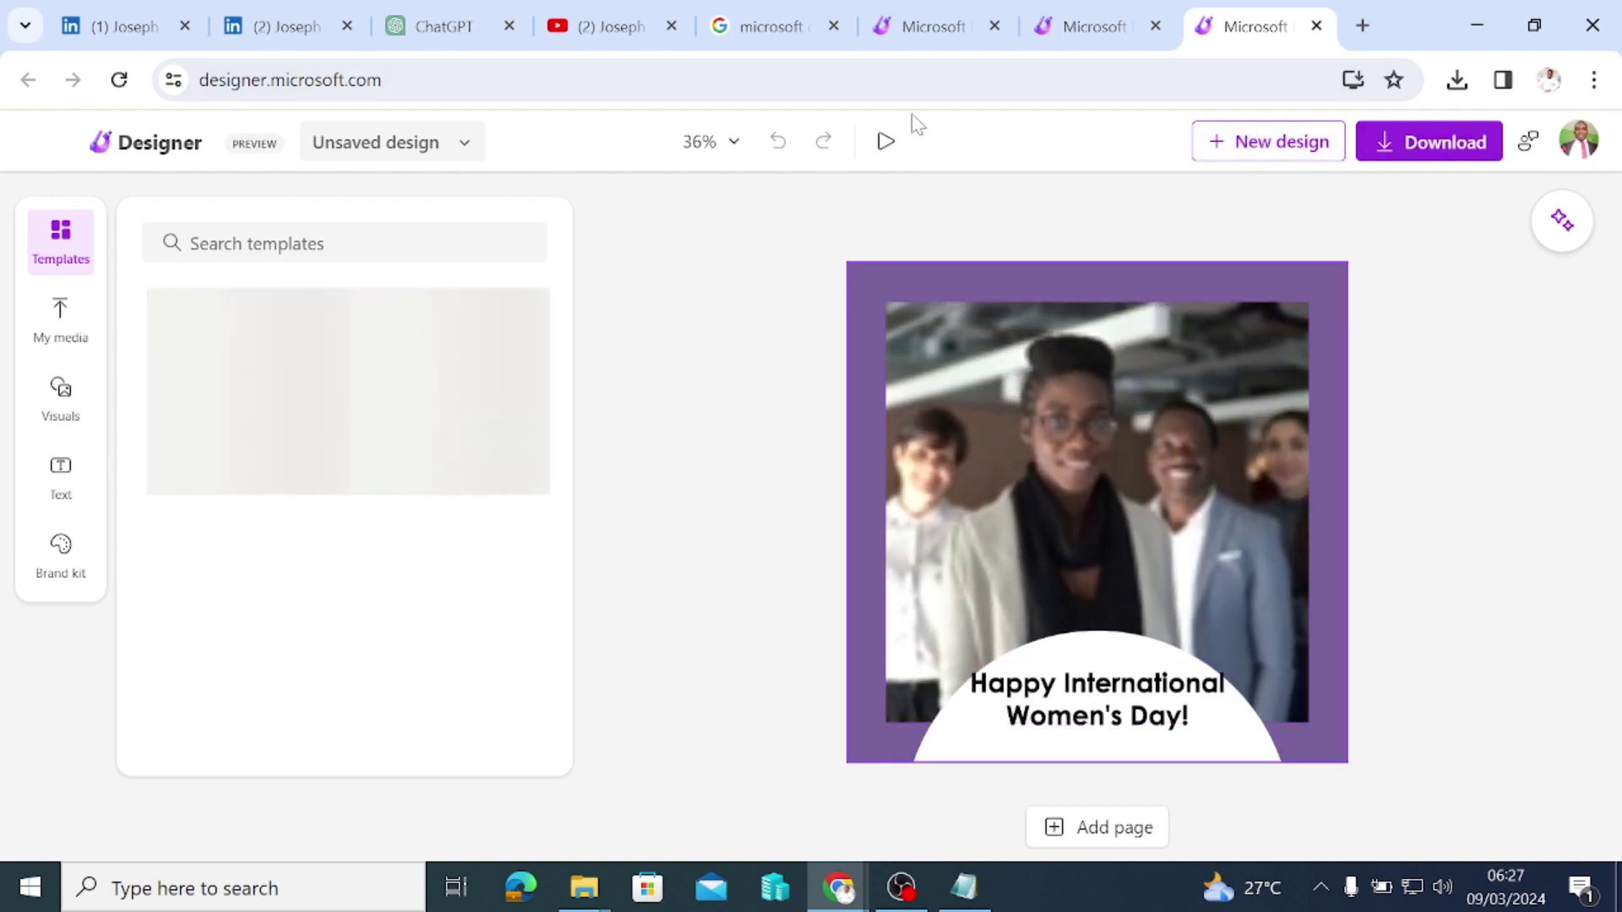
click(1255, 140)
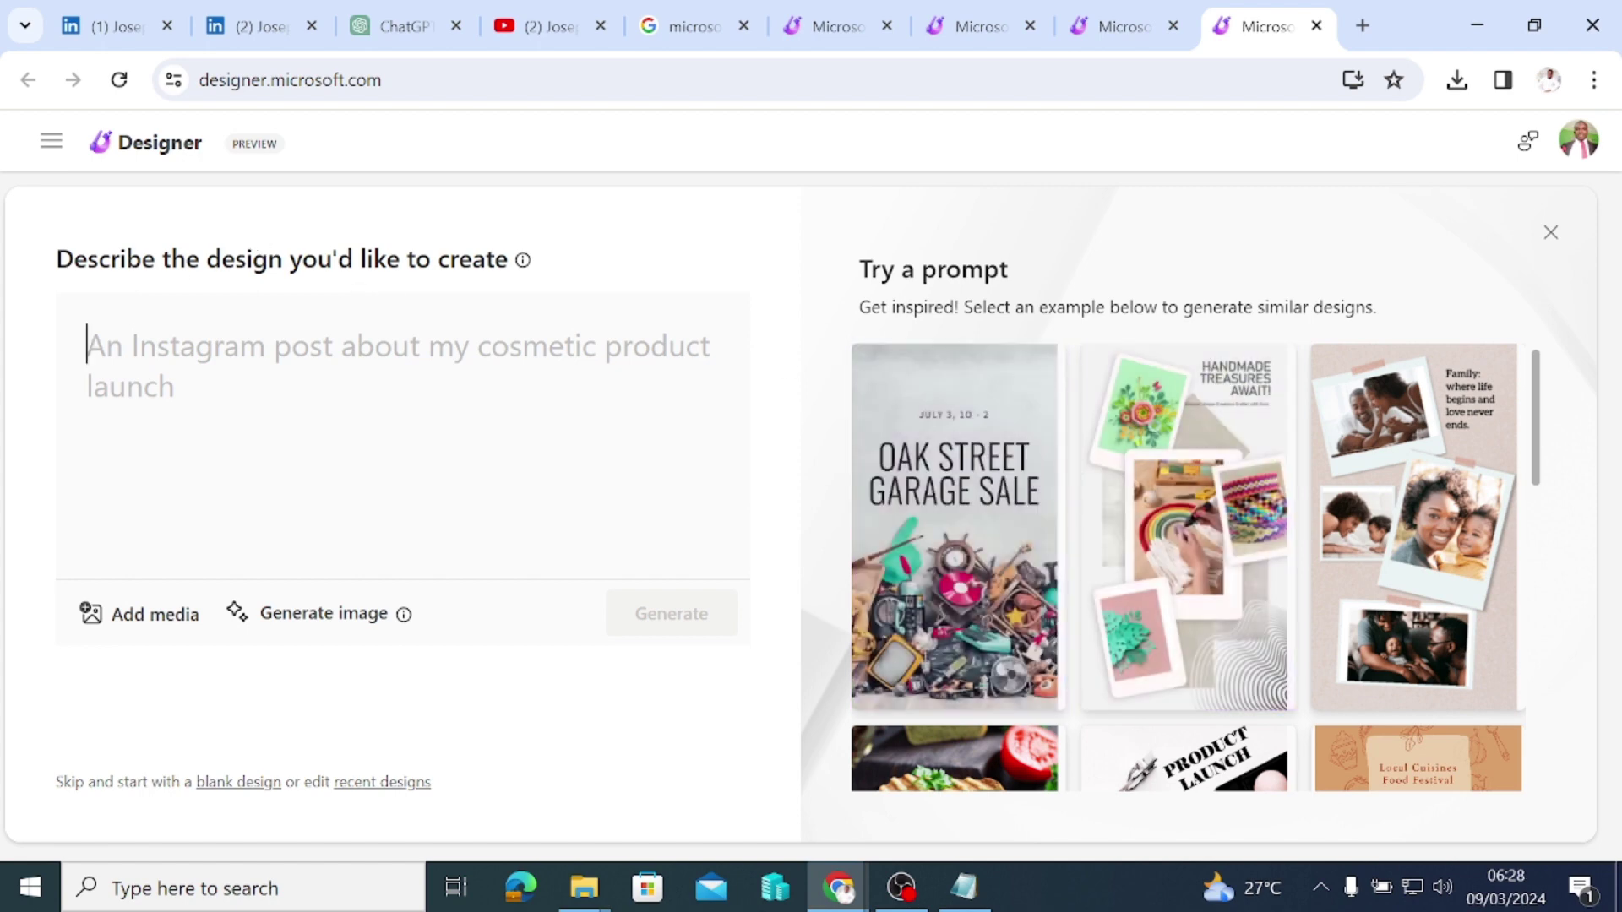
Step: Paste the prompt 'an Instagram post to celebrate international women's day' from clipboard history and generate designs
key(super+v)
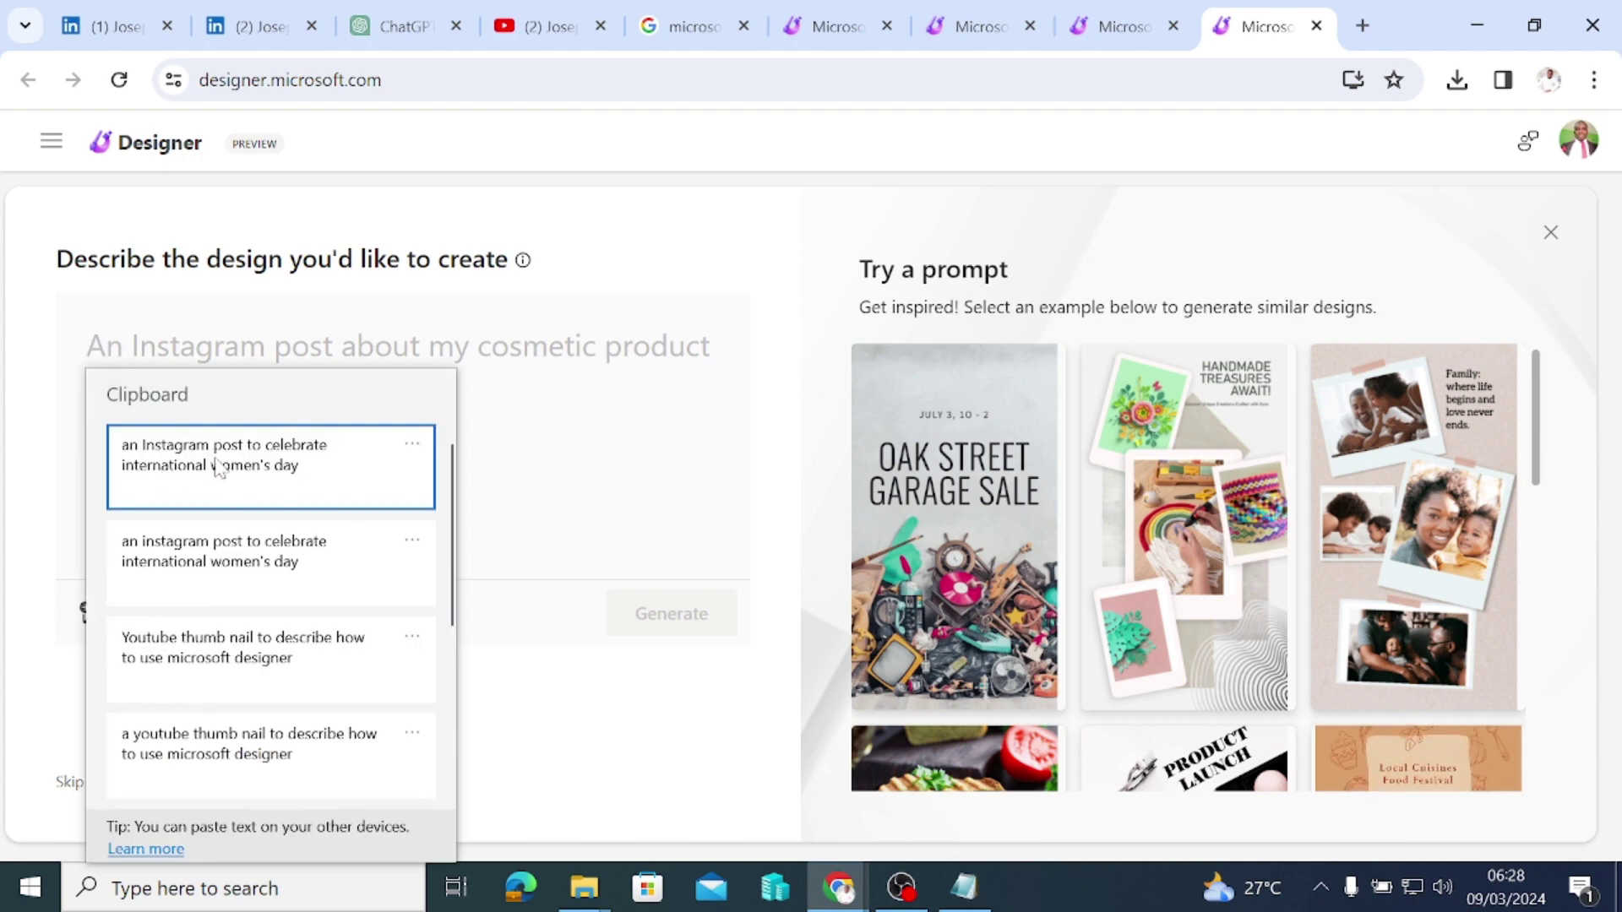
click(318, 470)
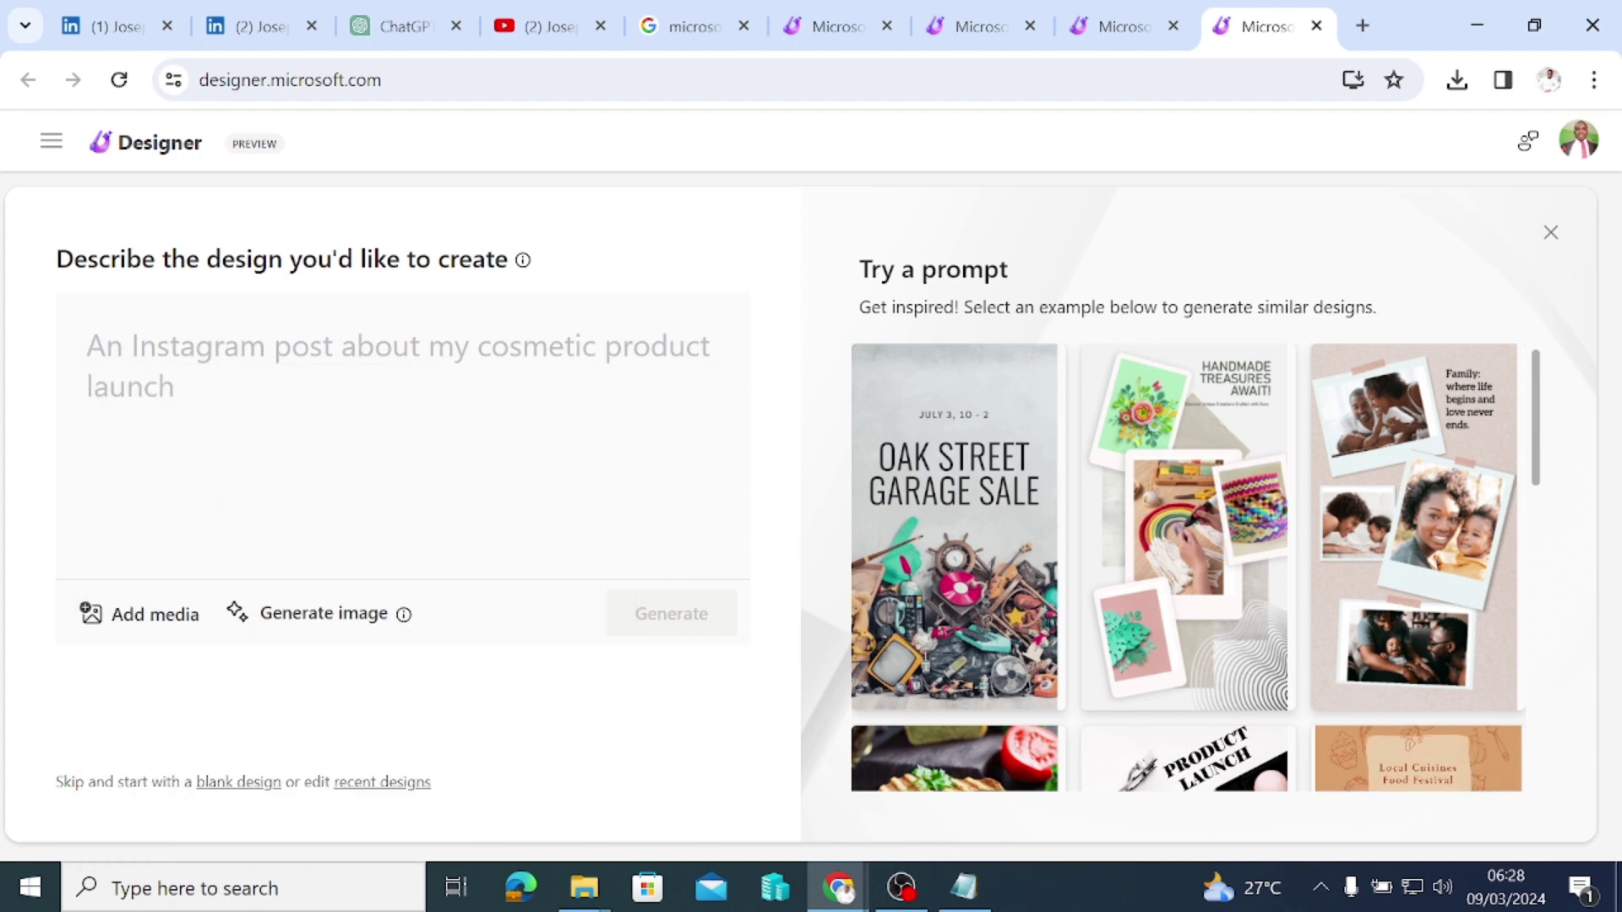
click(664, 614)
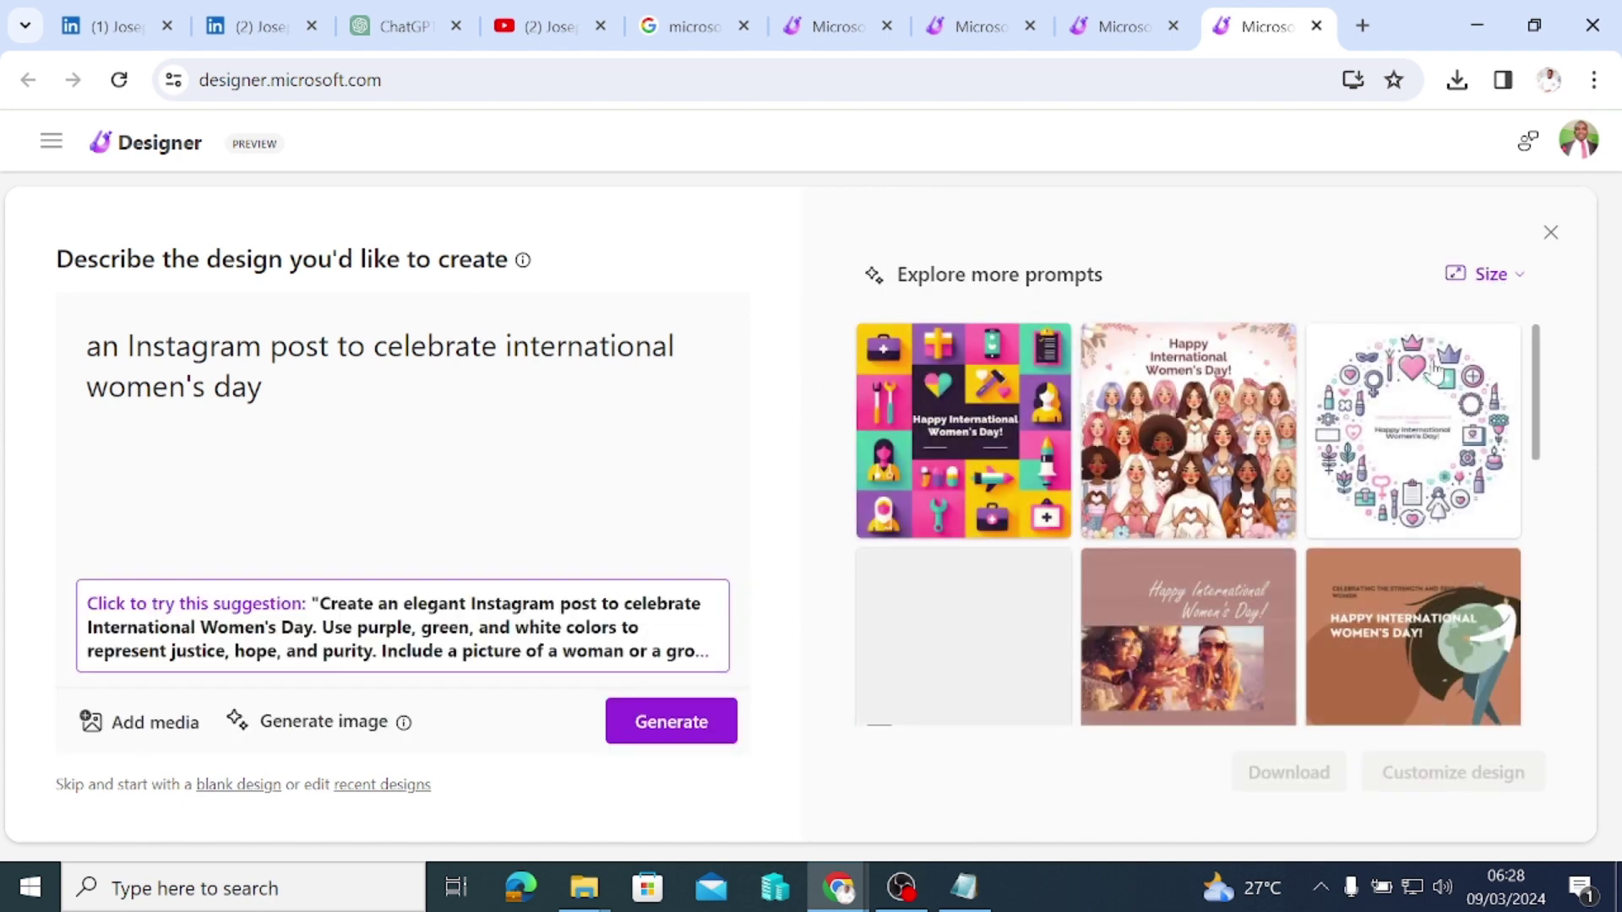
Step: Browse the first Women's Day results, then generate a fresh set of designs
scroll(1324, 481, down, 1)
scroll(1324, 482, down, 10)
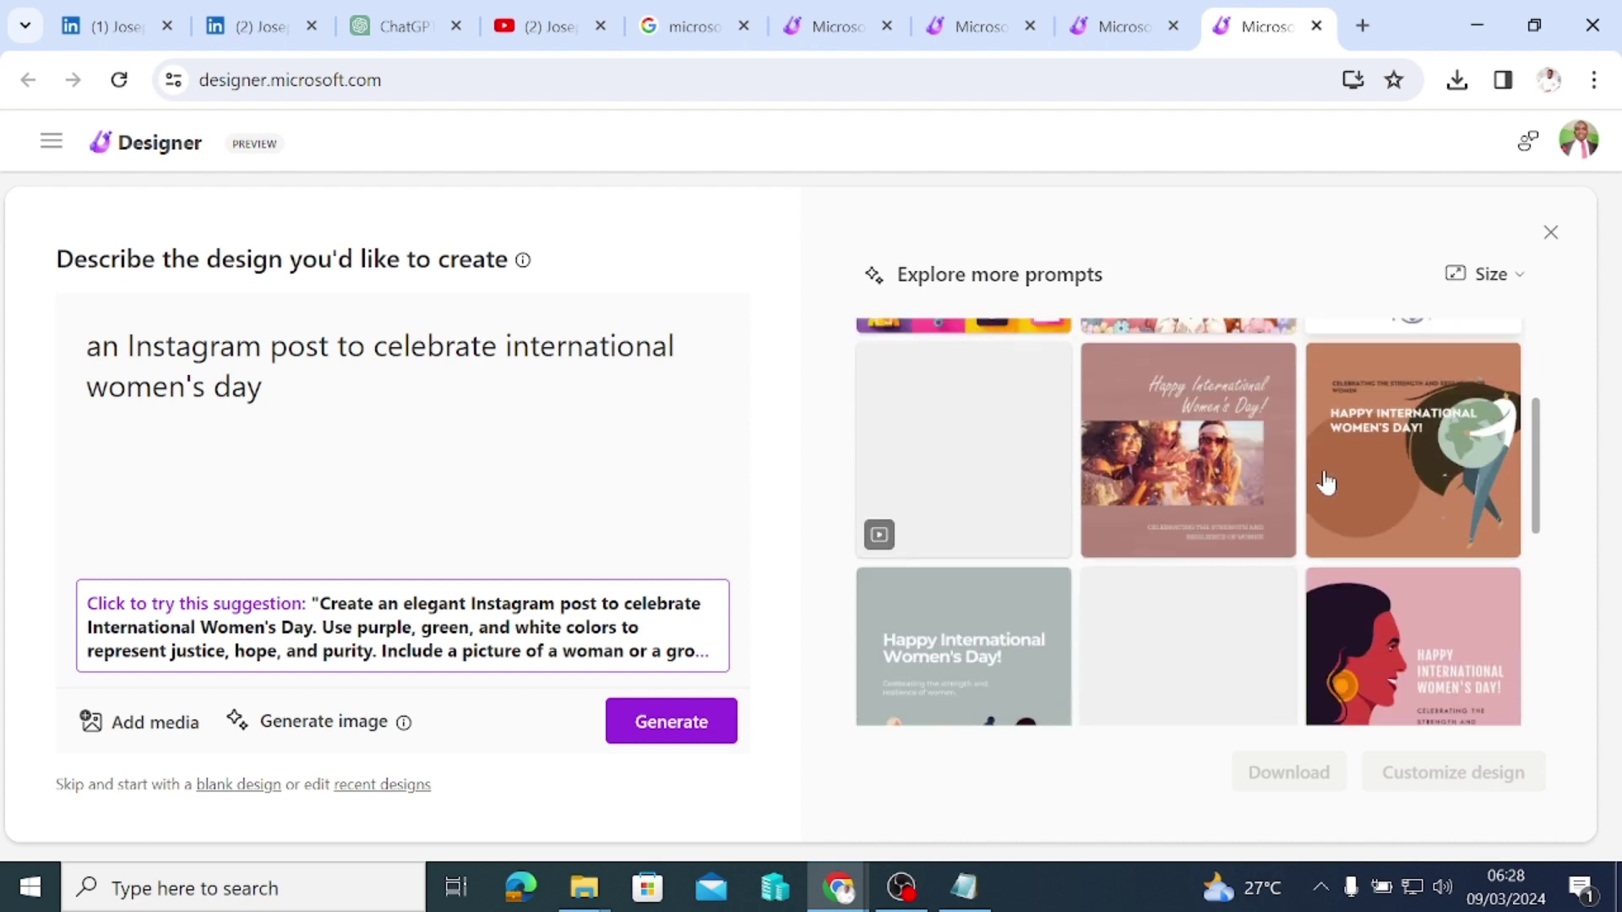
scroll(1324, 482, down, 1)
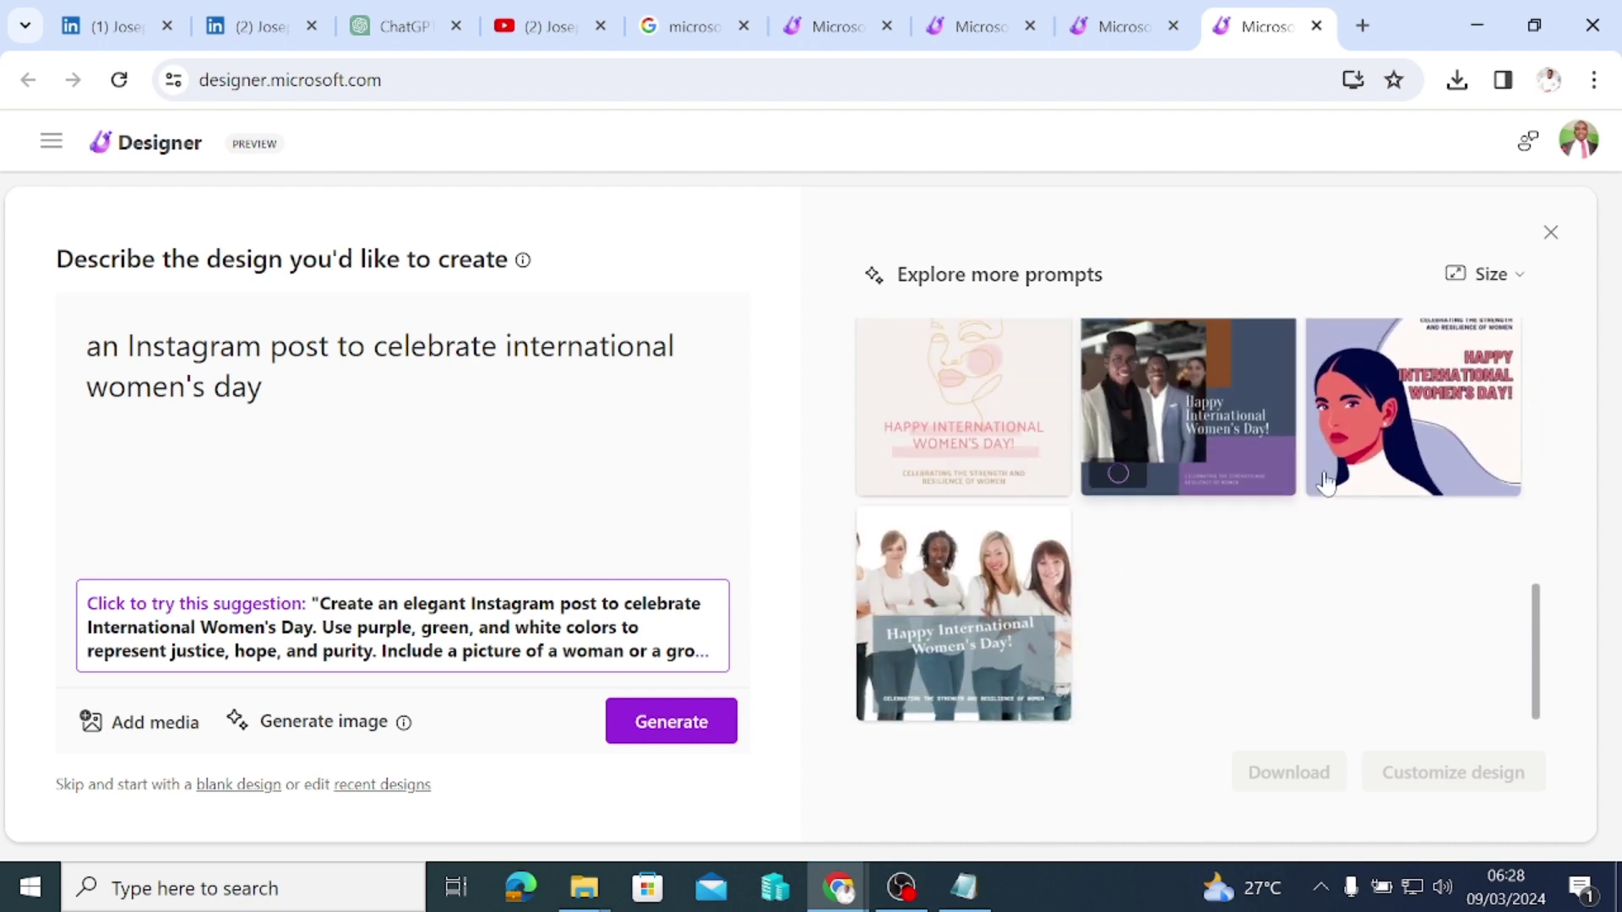
scroll(1098, 550, up, 10)
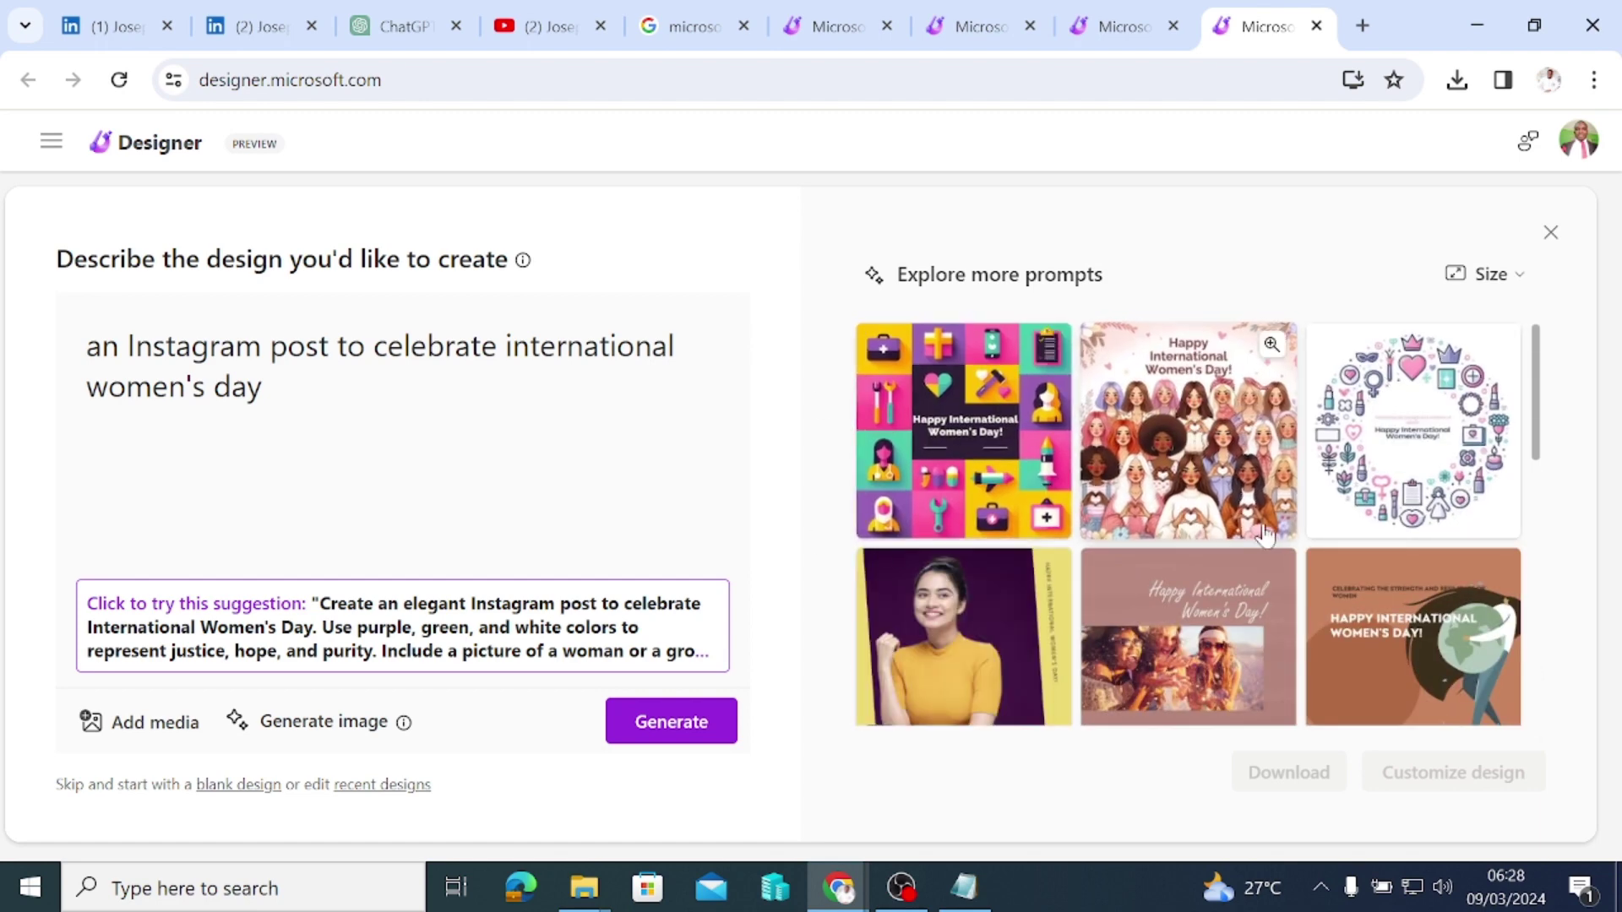
scroll(1264, 533, down, 10)
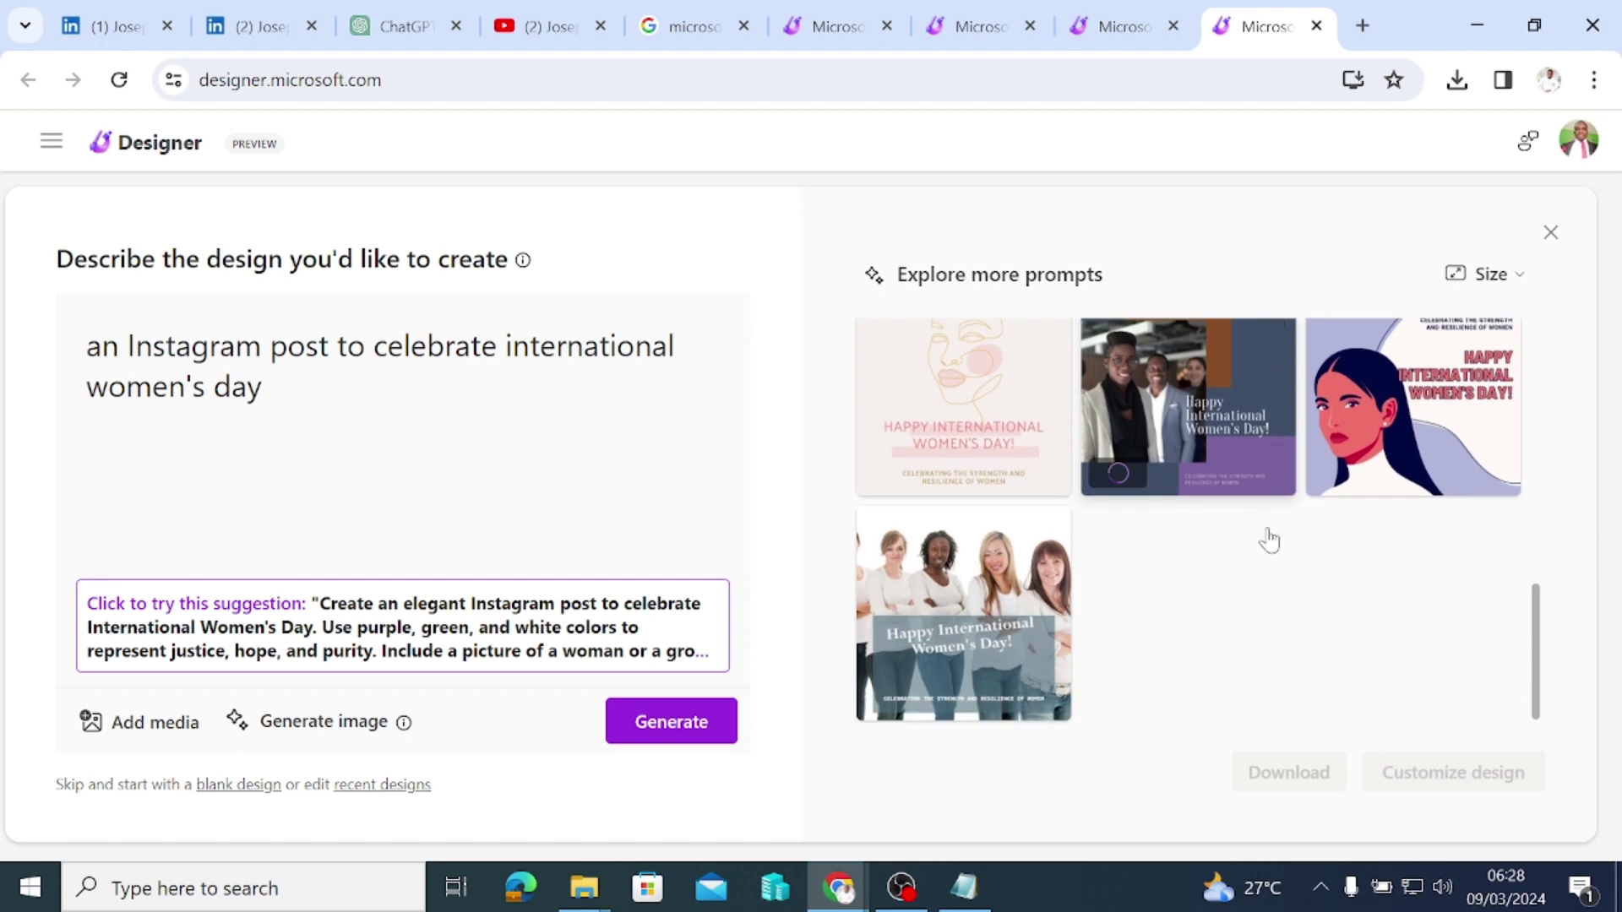
scroll(1296, 568, up, 3)
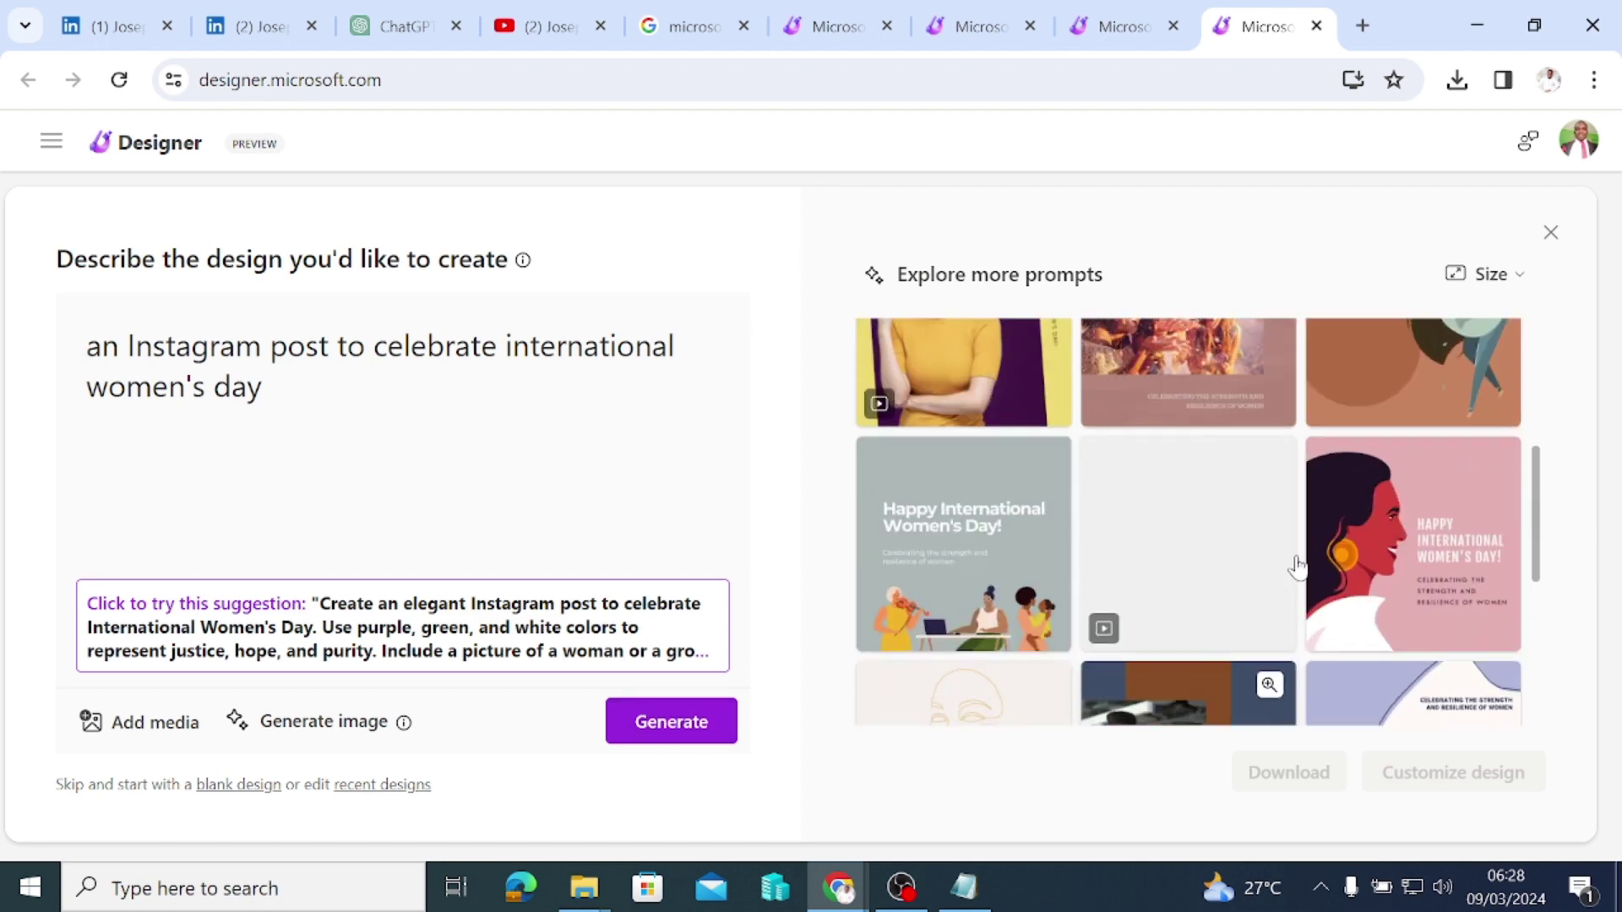
scroll(1295, 566, up, 3)
scroll(1295, 564, down, 4)
scroll(1295, 562, up, 5)
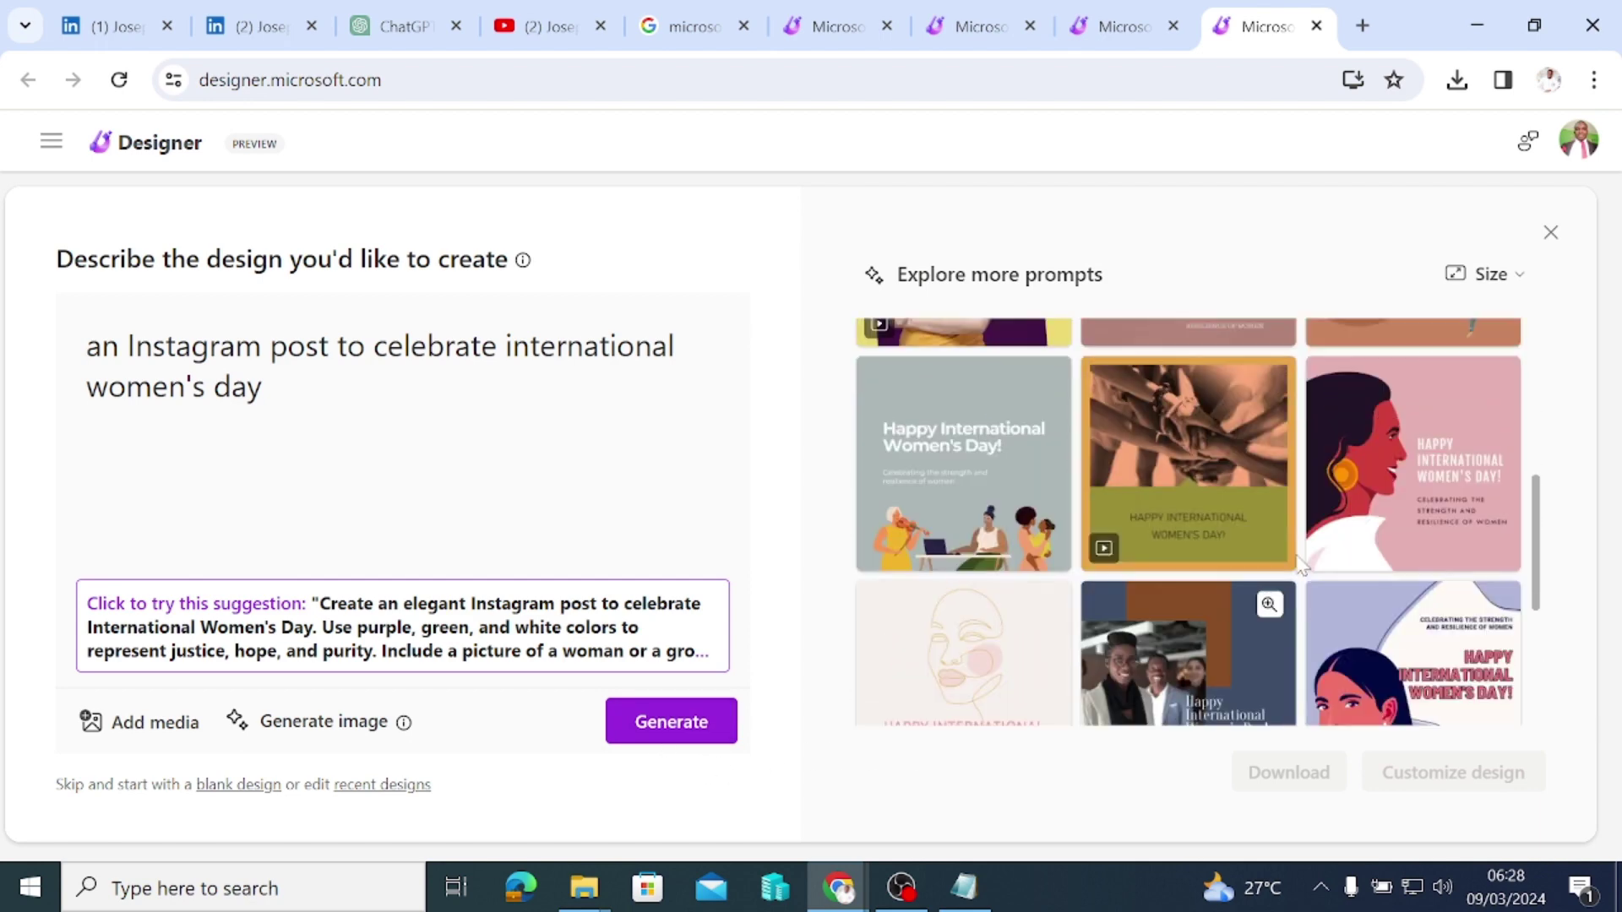
scroll(1209, 573, down, 3)
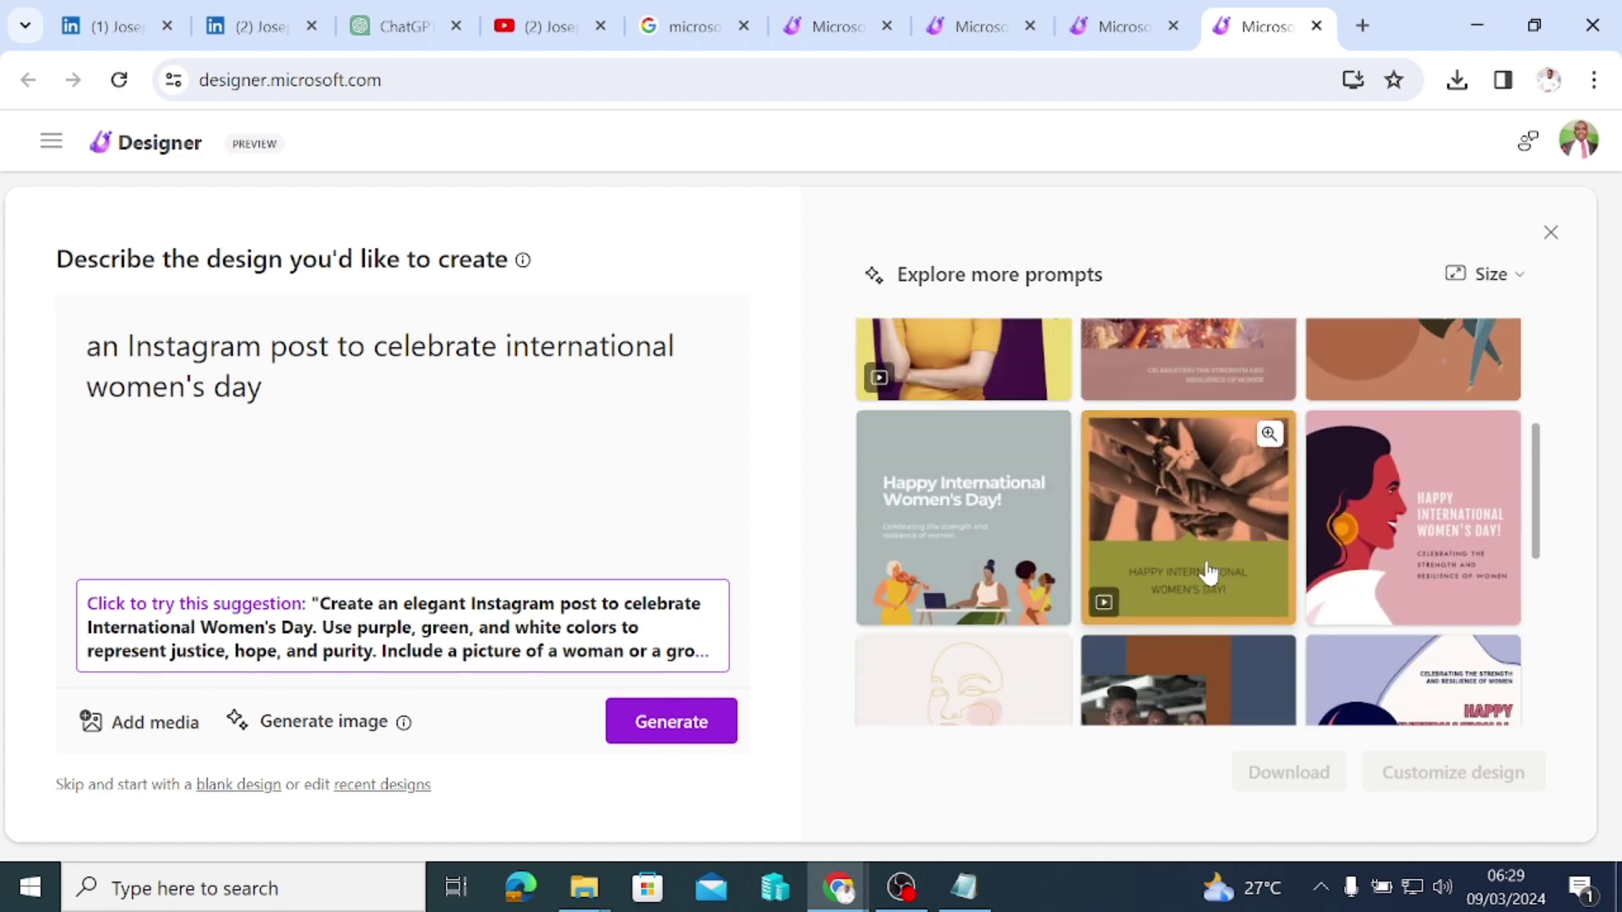
click(657, 722)
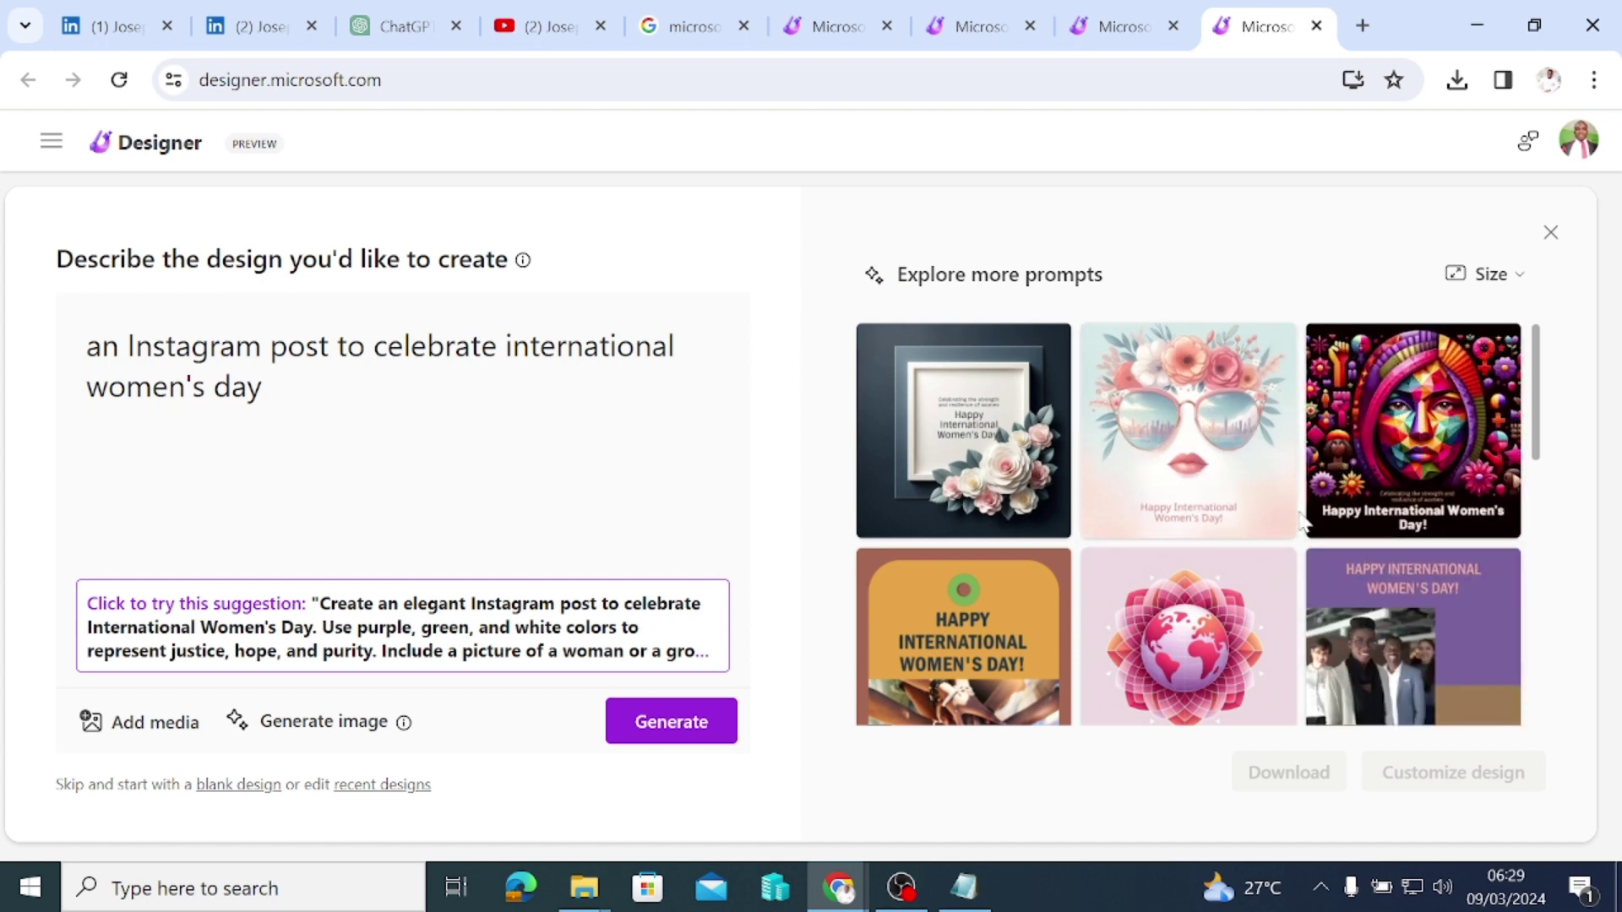
Step: Pick the purple 'Happy International Women's Day' design with the illustrated woman
scroll(1317, 506, down, 3)
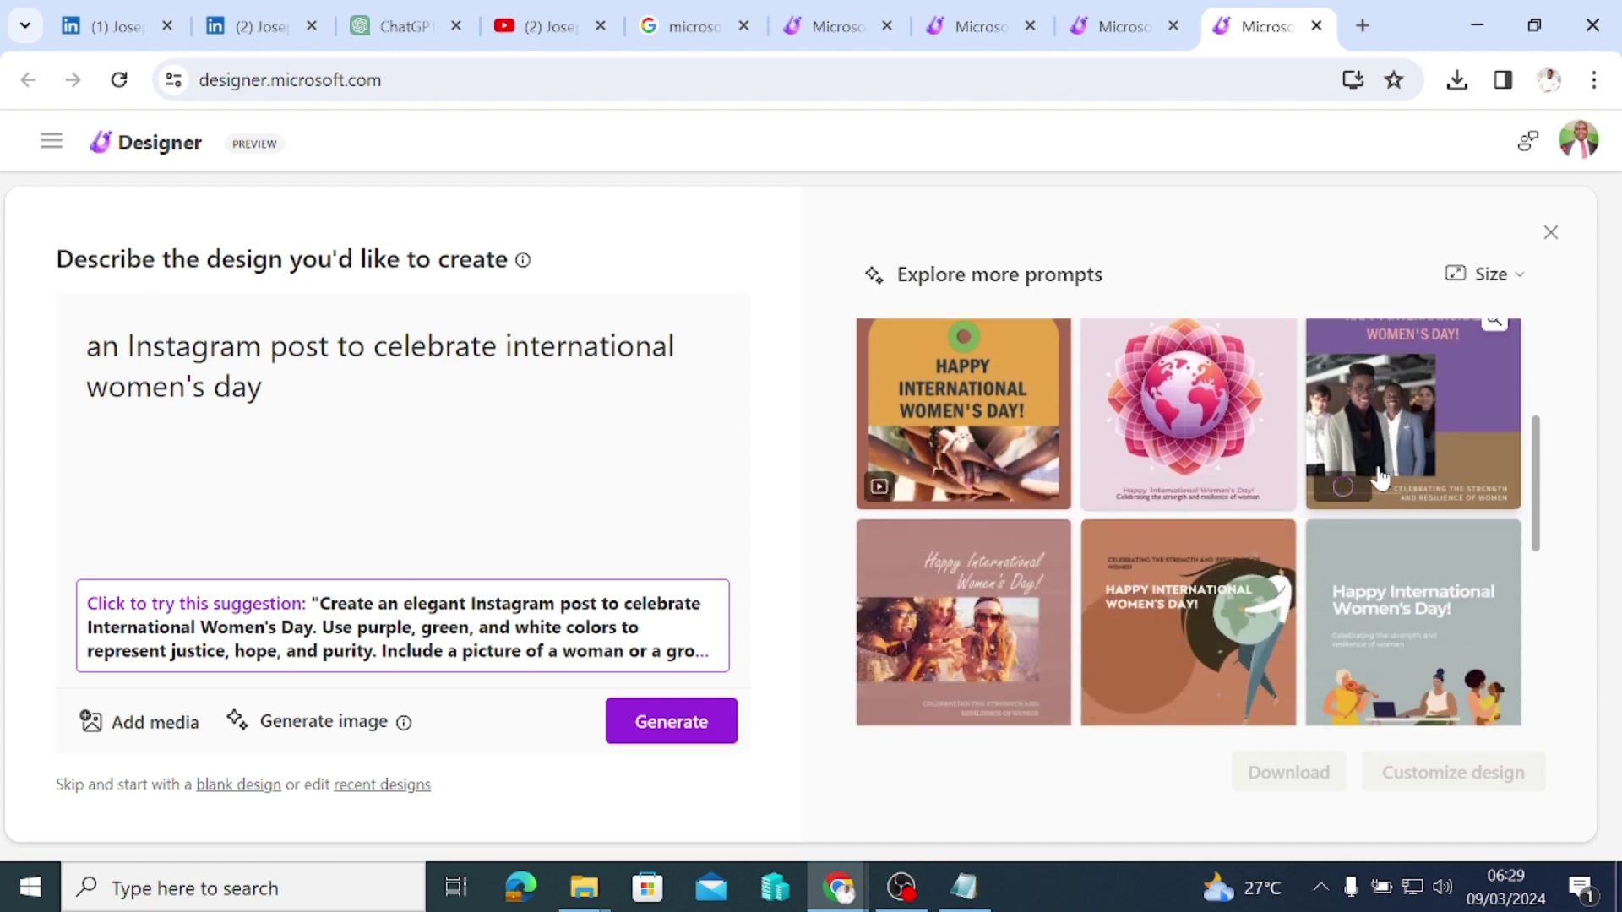
scroll(1352, 473, down, 2)
scroll(1330, 487, down, 3)
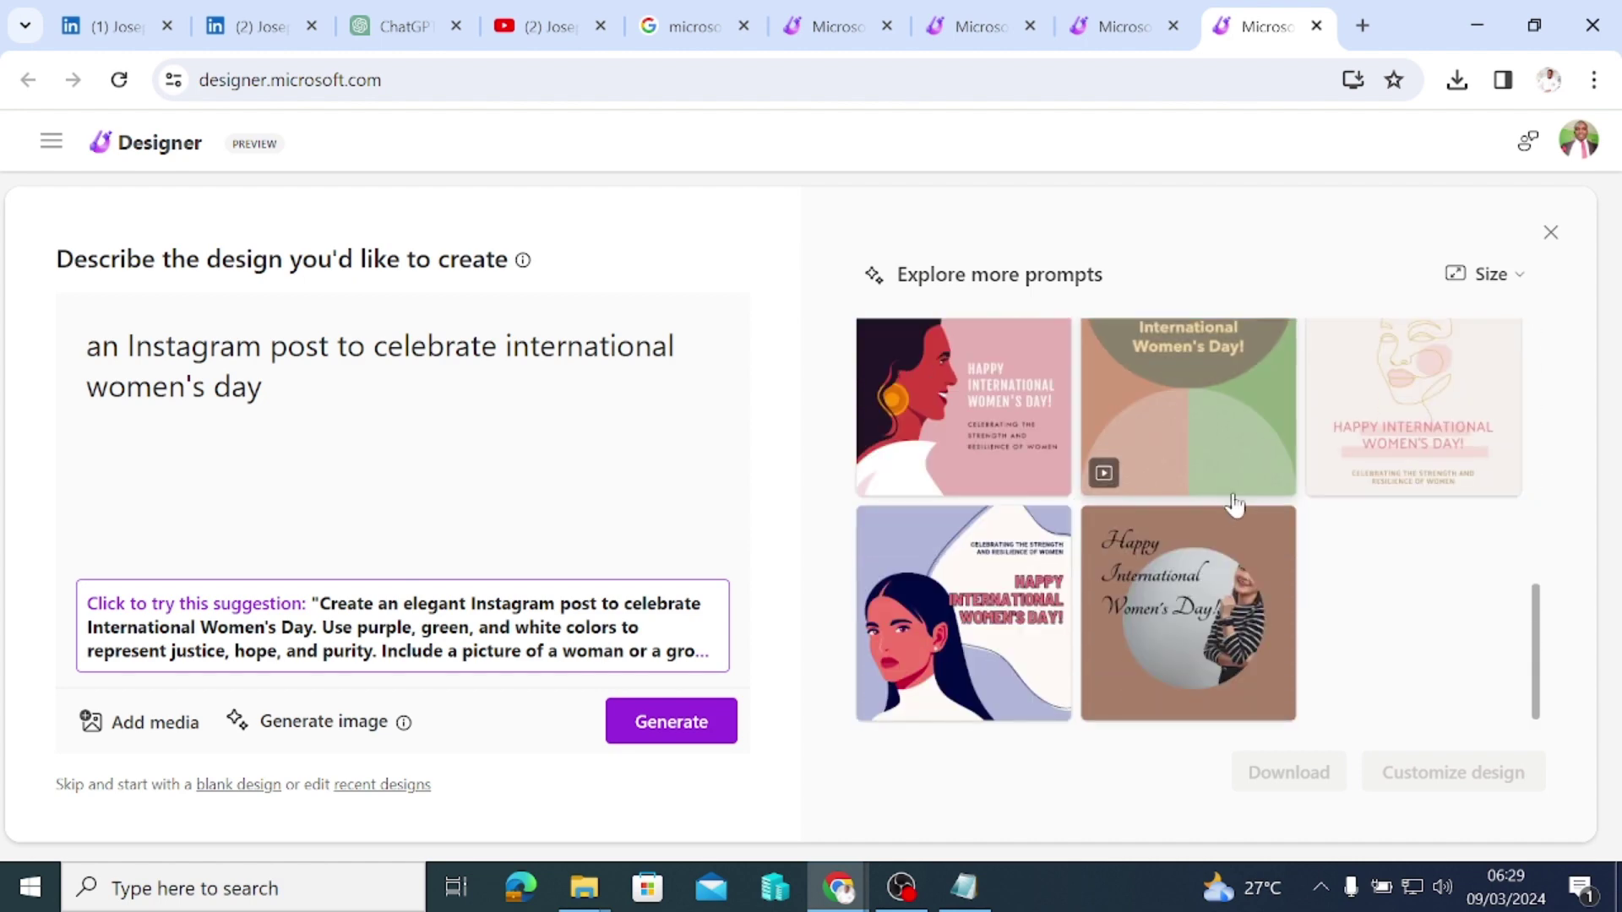
scroll(1081, 564, up, 10)
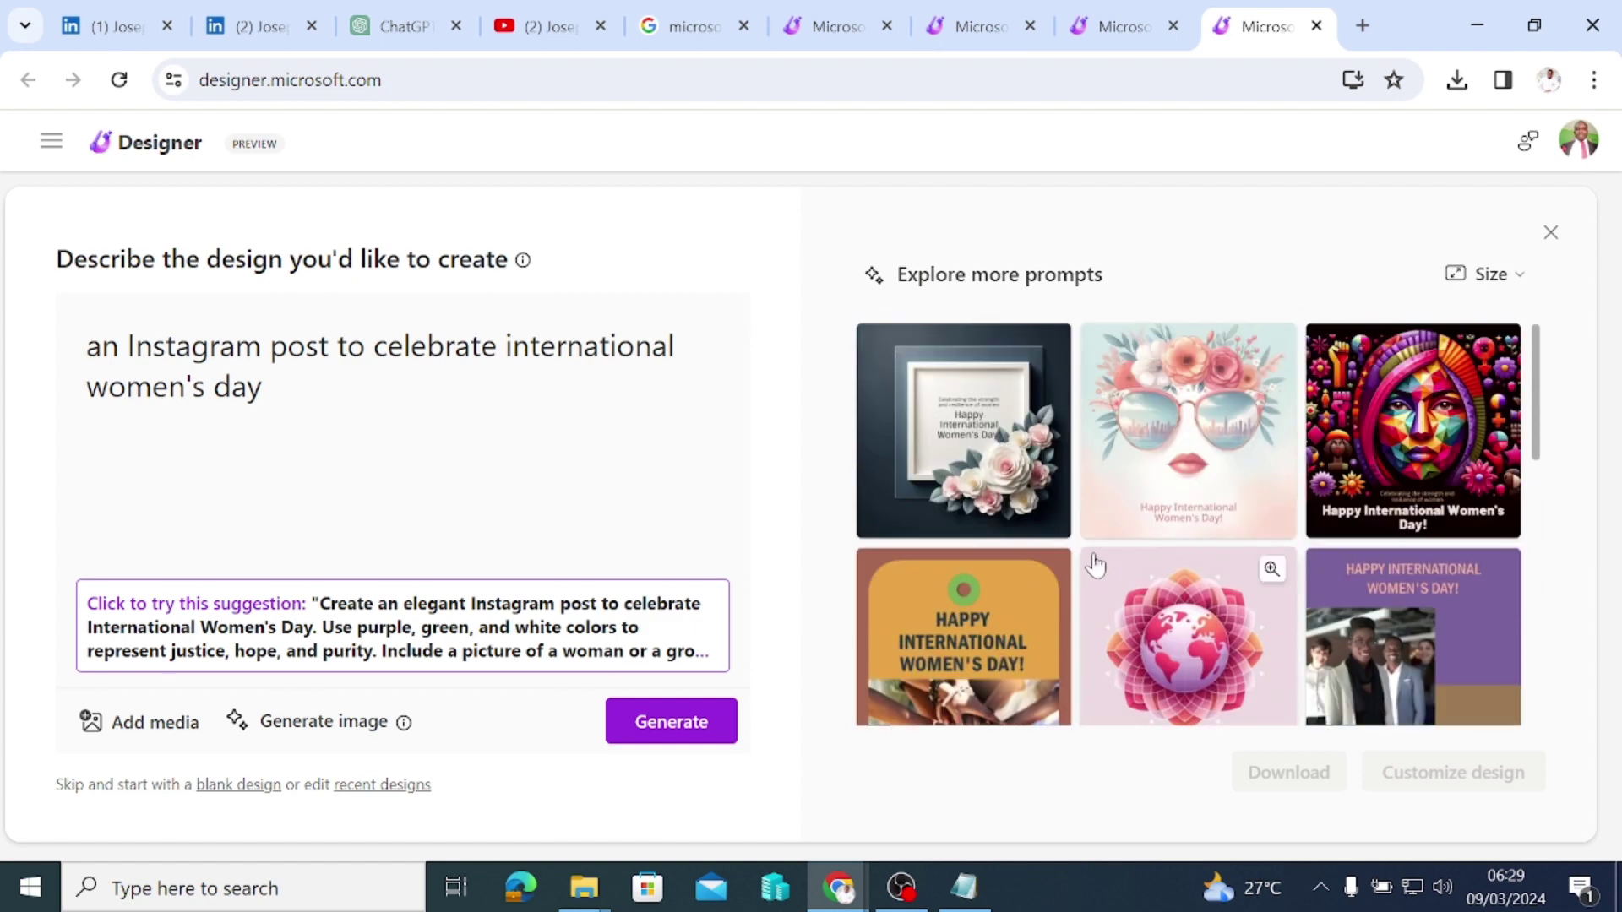
scroll(1368, 538, down, 1)
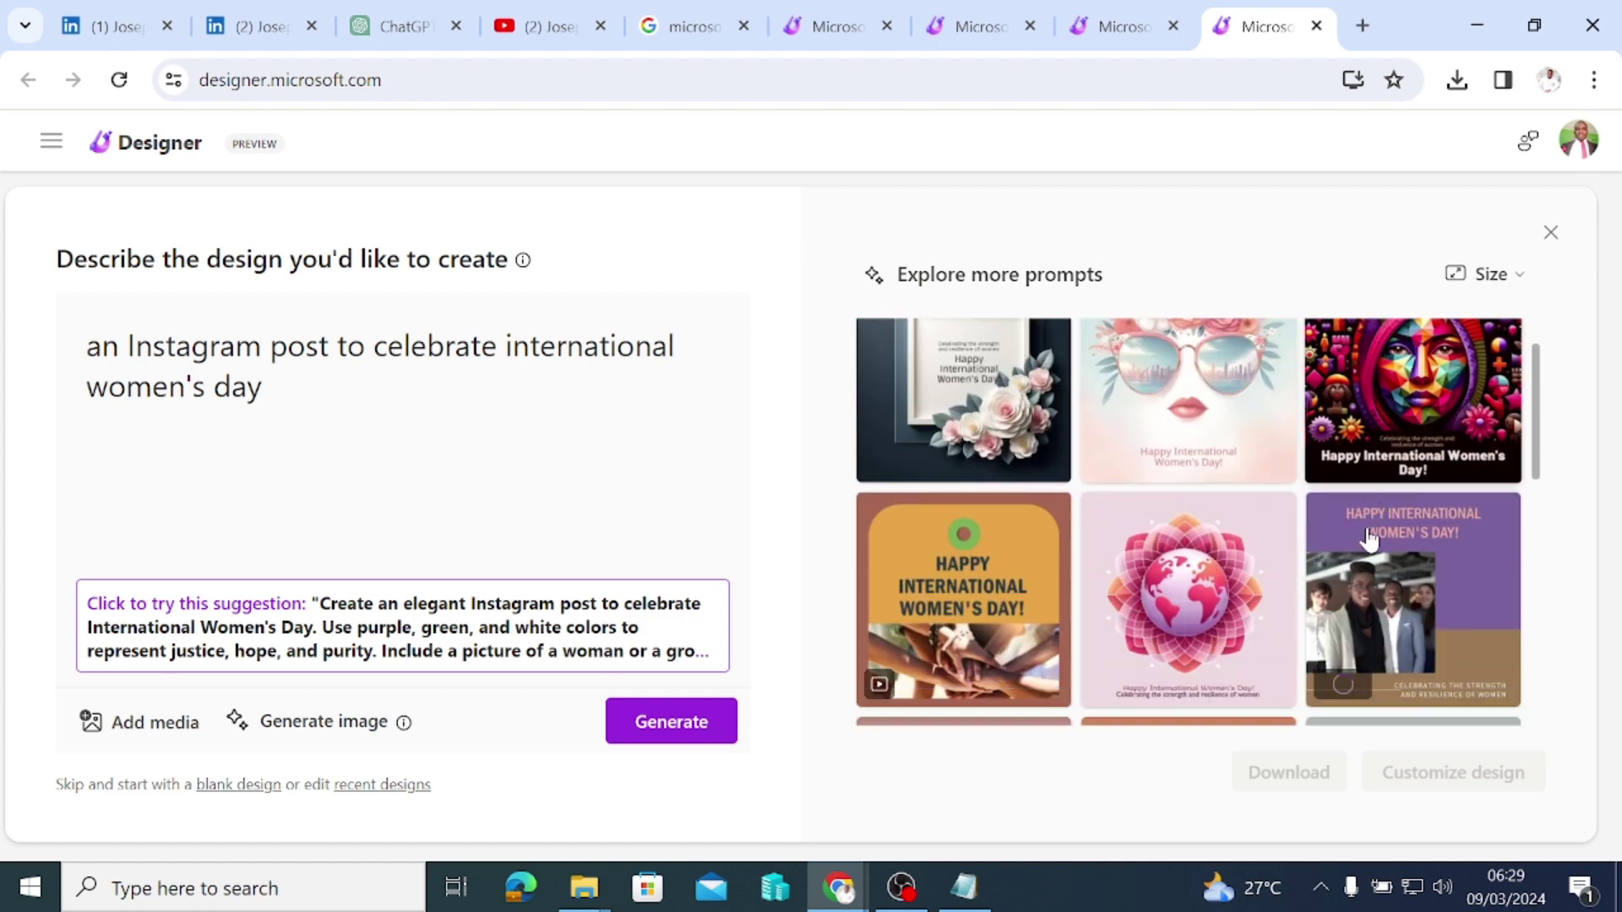
scroll(1368, 541, down, 3)
scroll(1360, 553, down, 3)
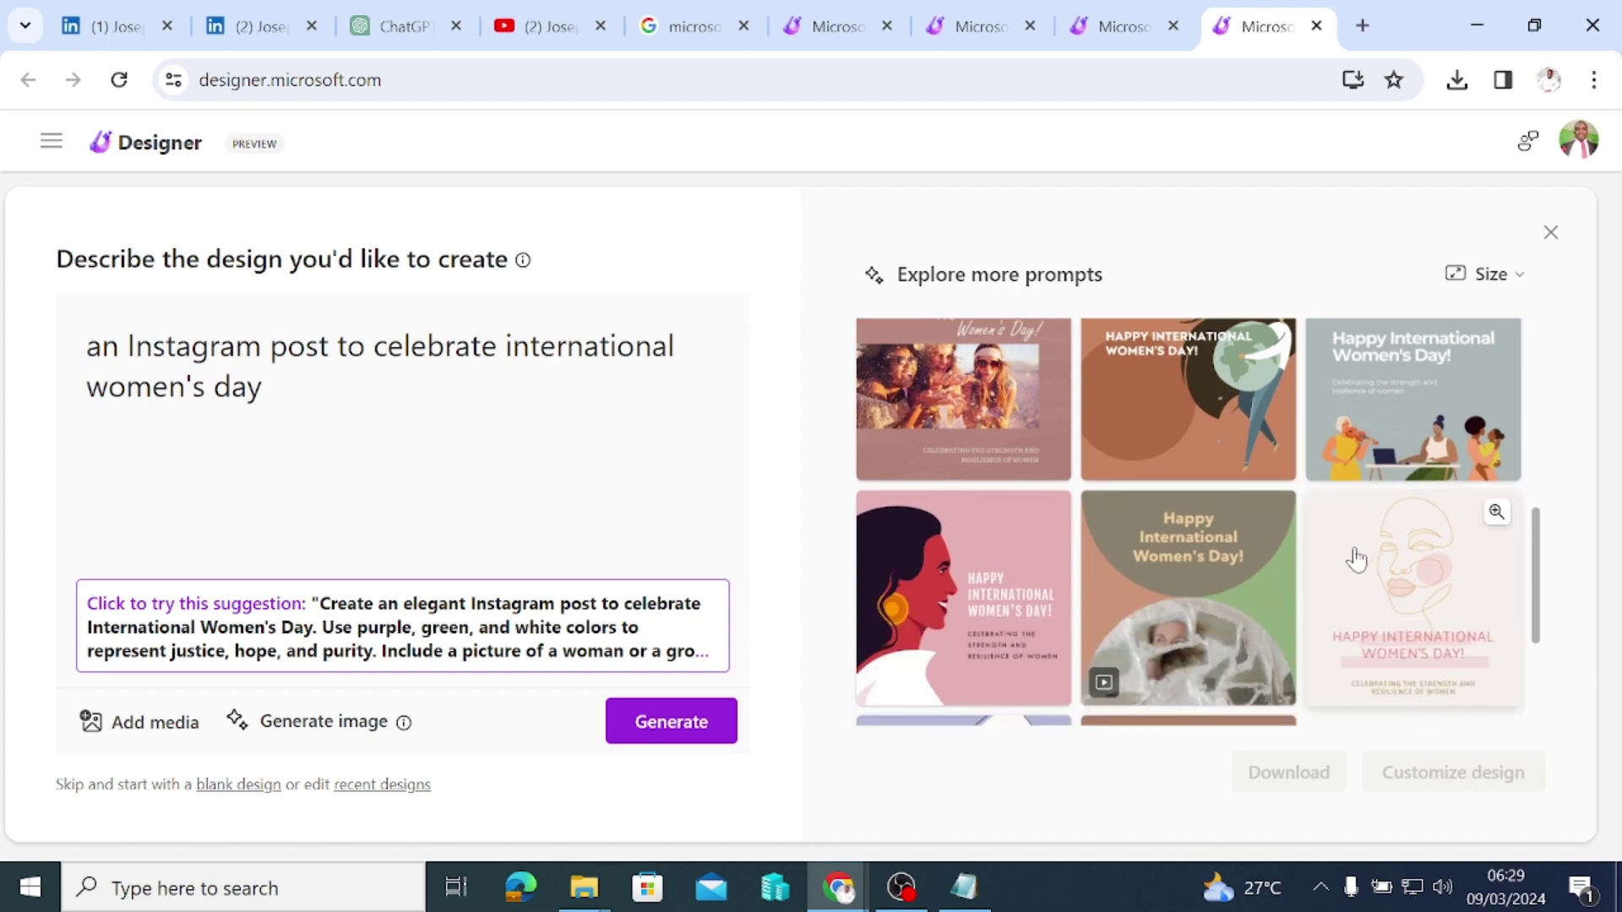
scroll(1338, 623, down, 3)
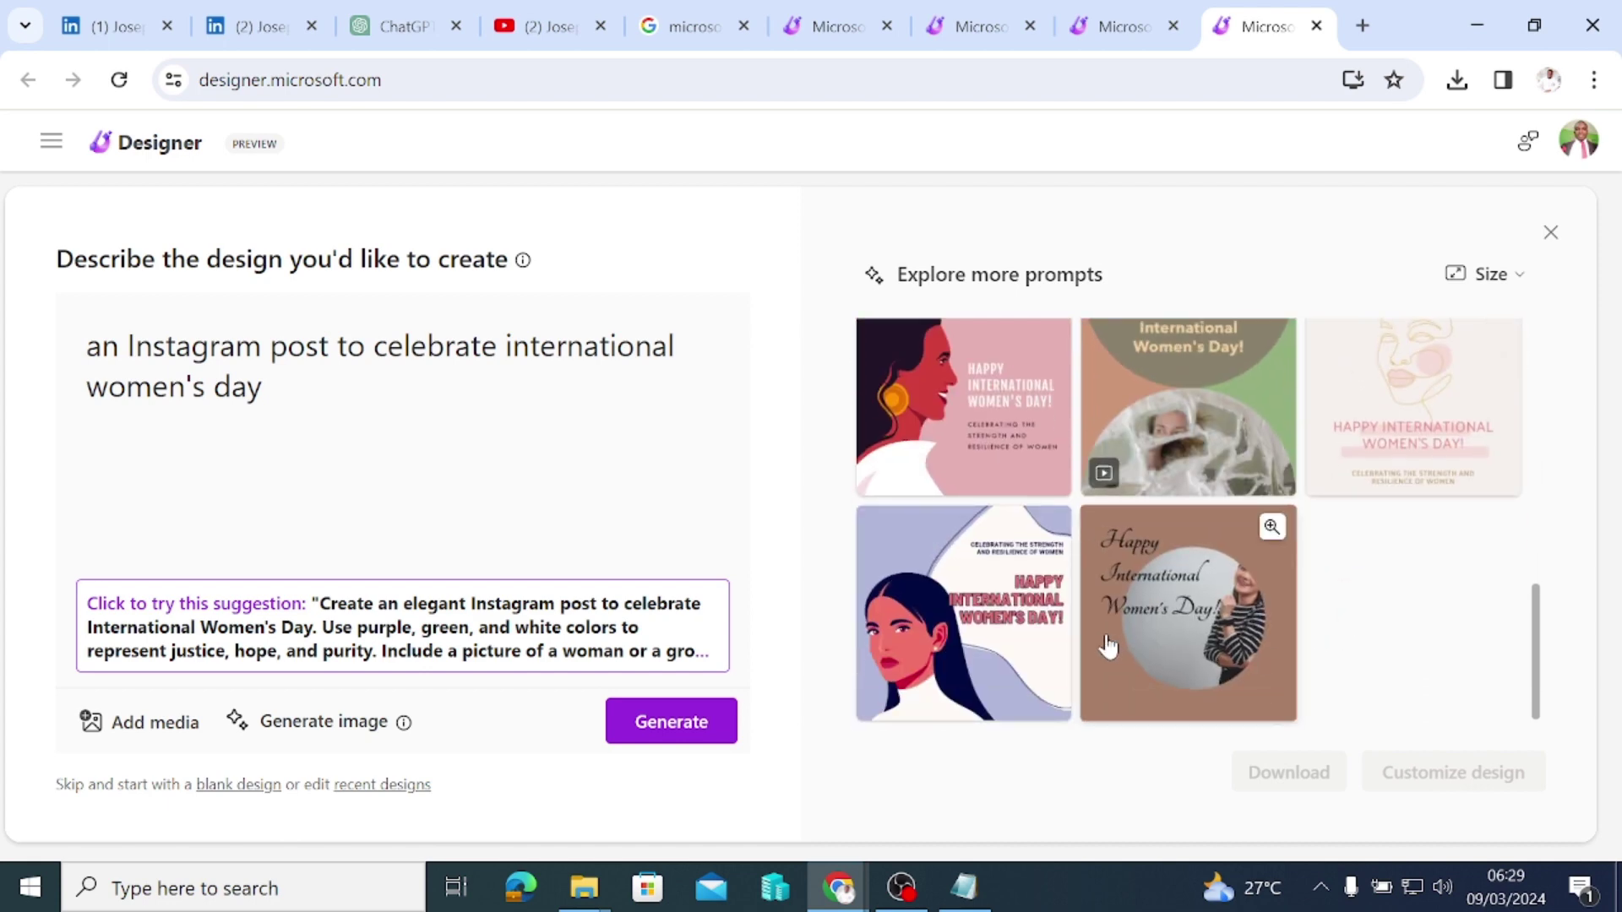
scroll(1089, 646, up, 10)
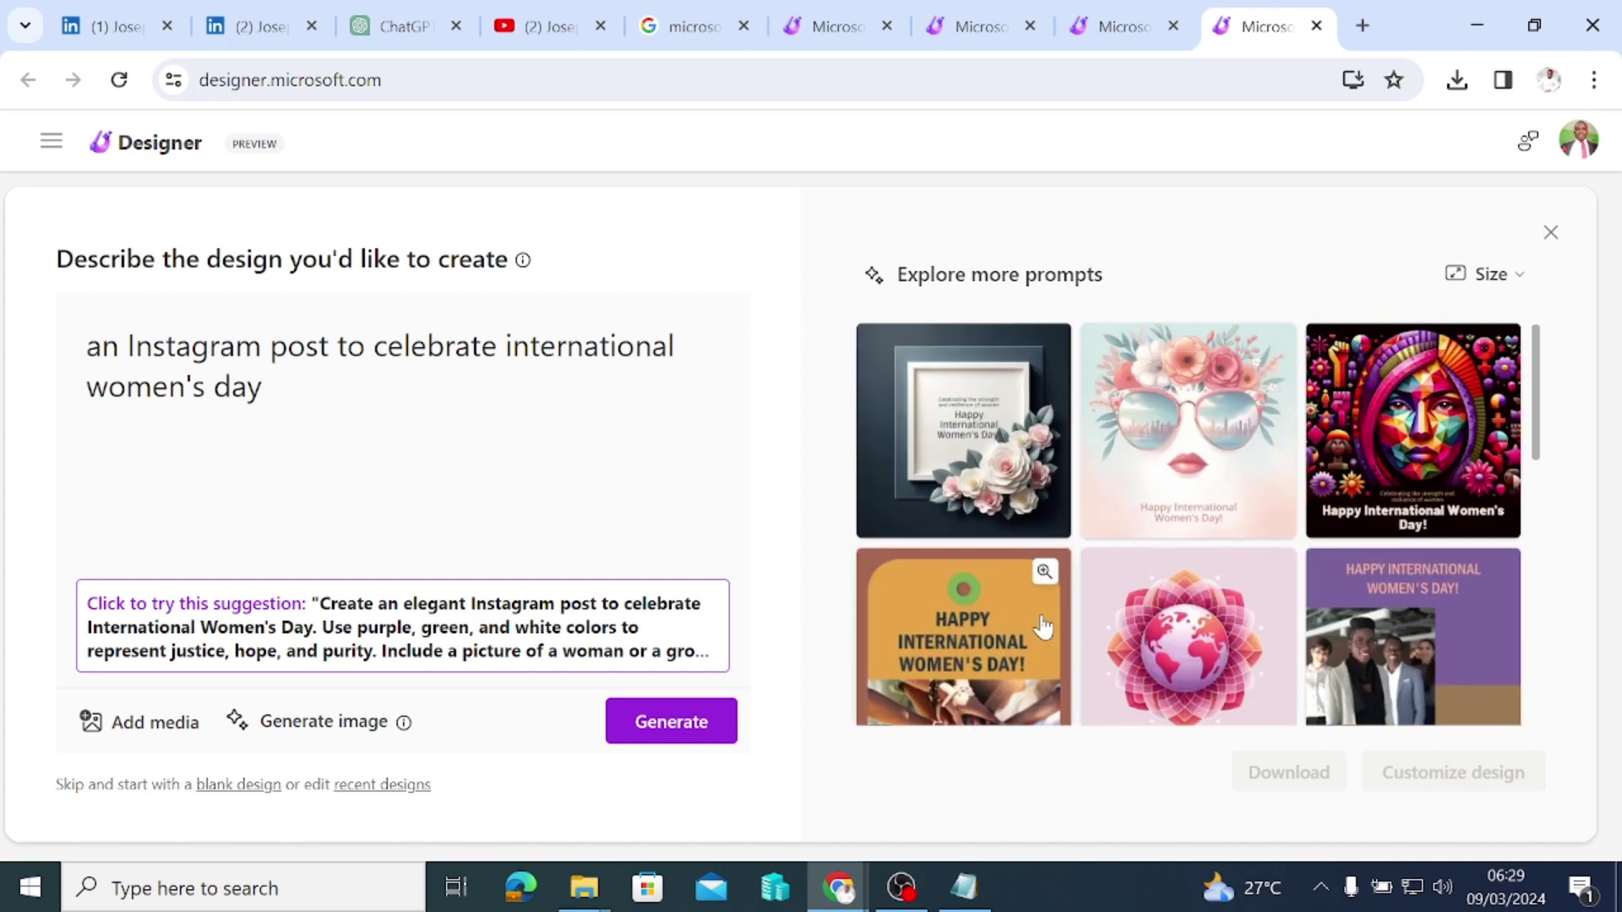
scroll(1044, 626, down, 10)
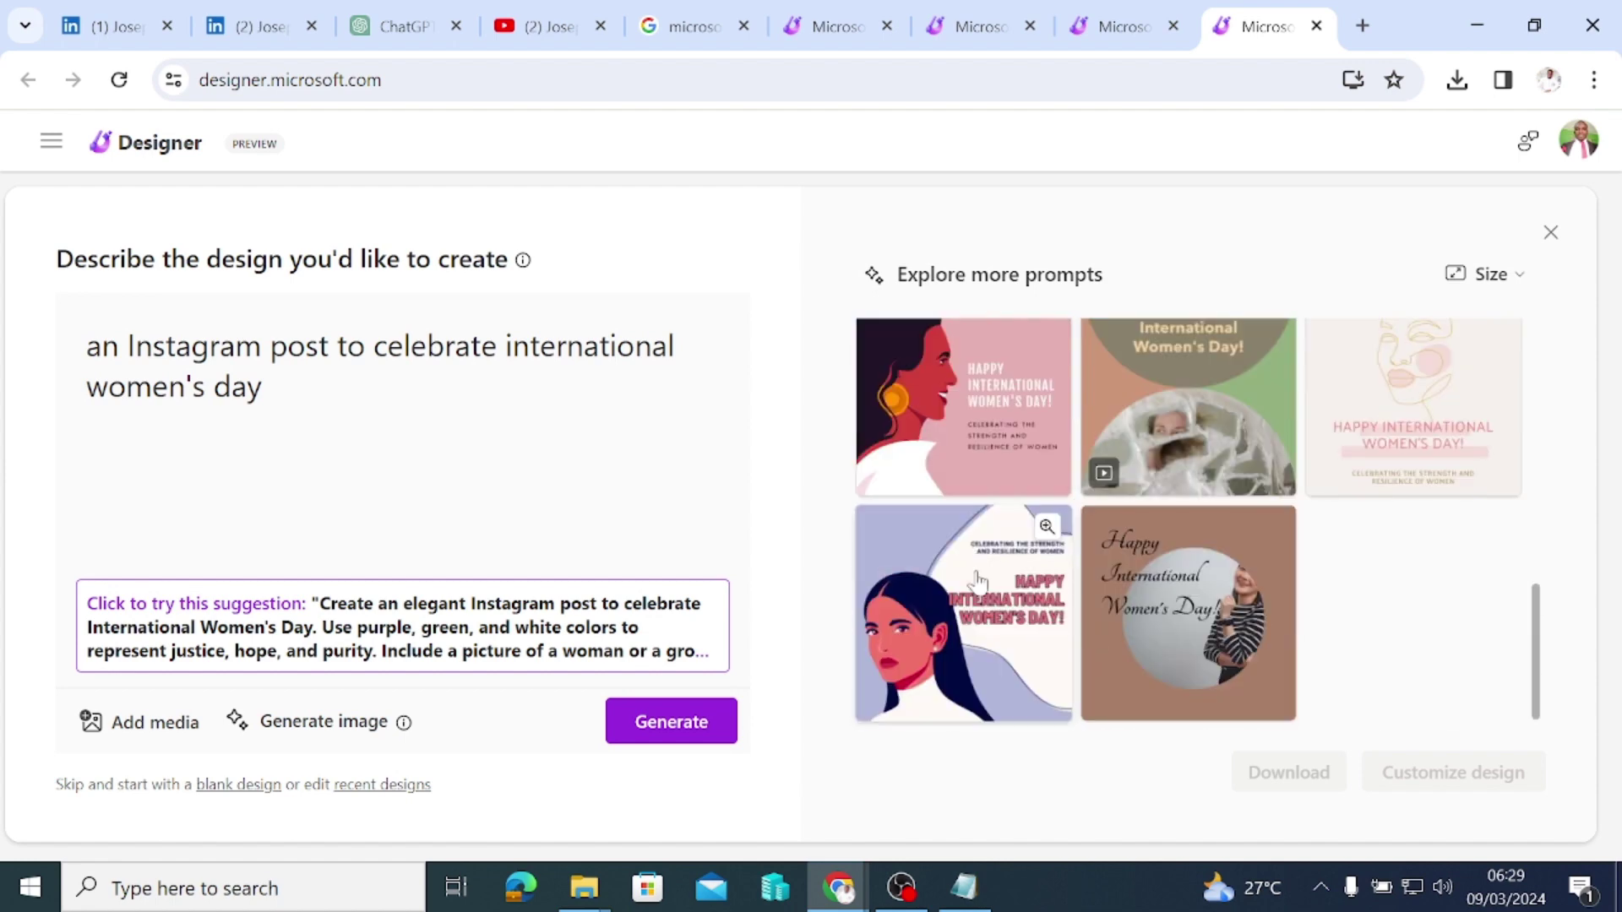
click(977, 603)
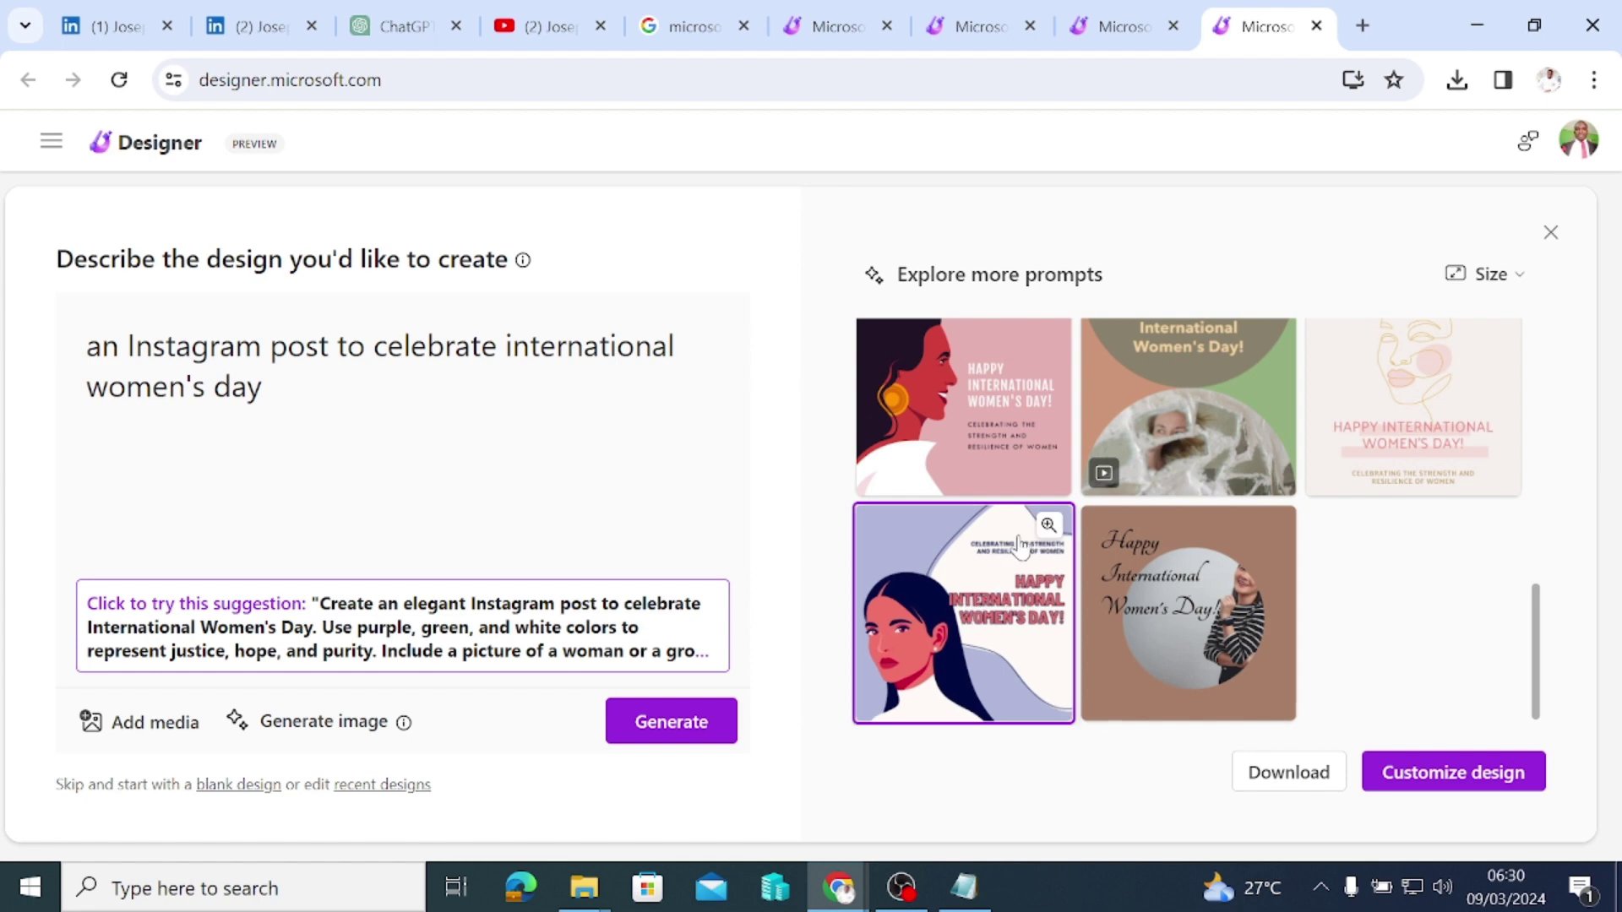
scroll(1183, 503, up, 3)
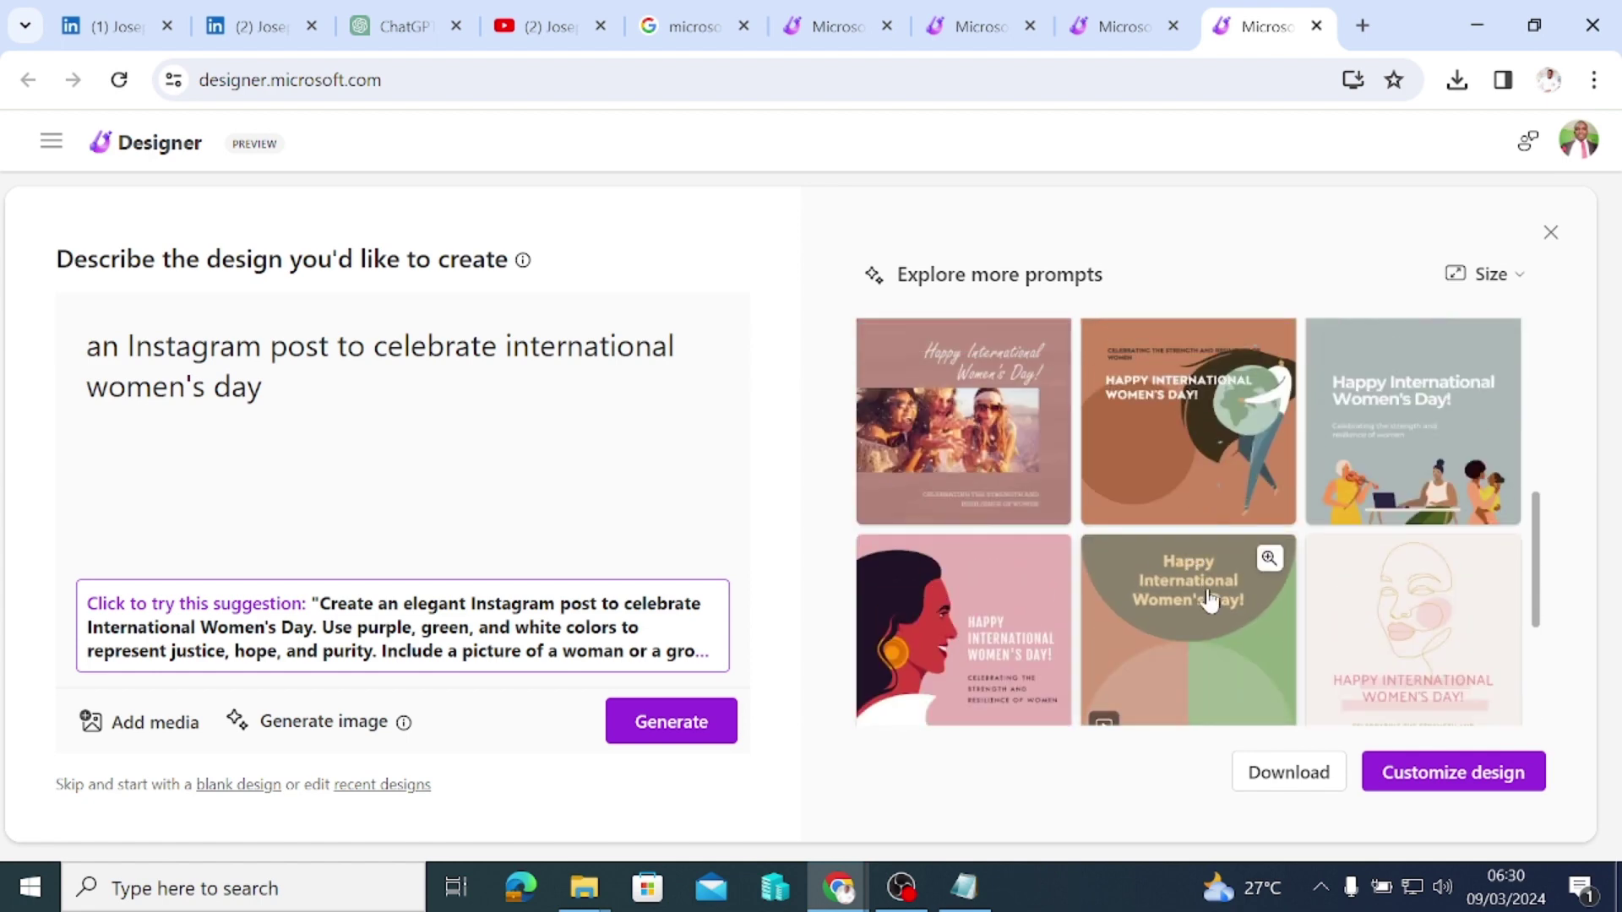
scroll(1200, 591, down, 3)
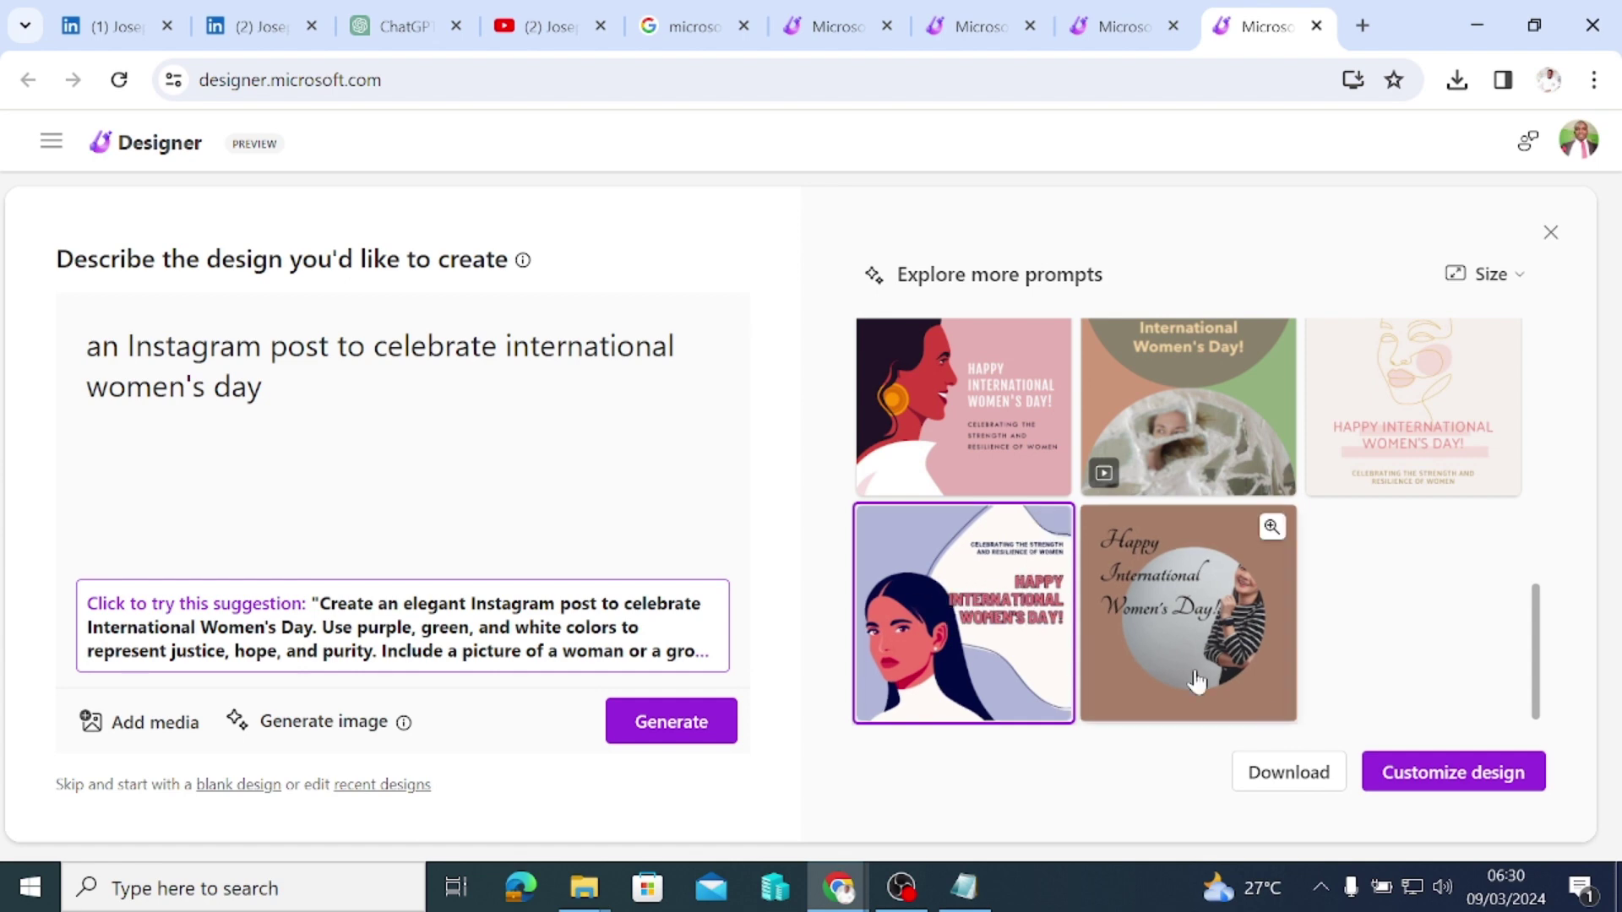
Step: Open the chosen design for editing and set the page background to dark navy
click(1456, 775)
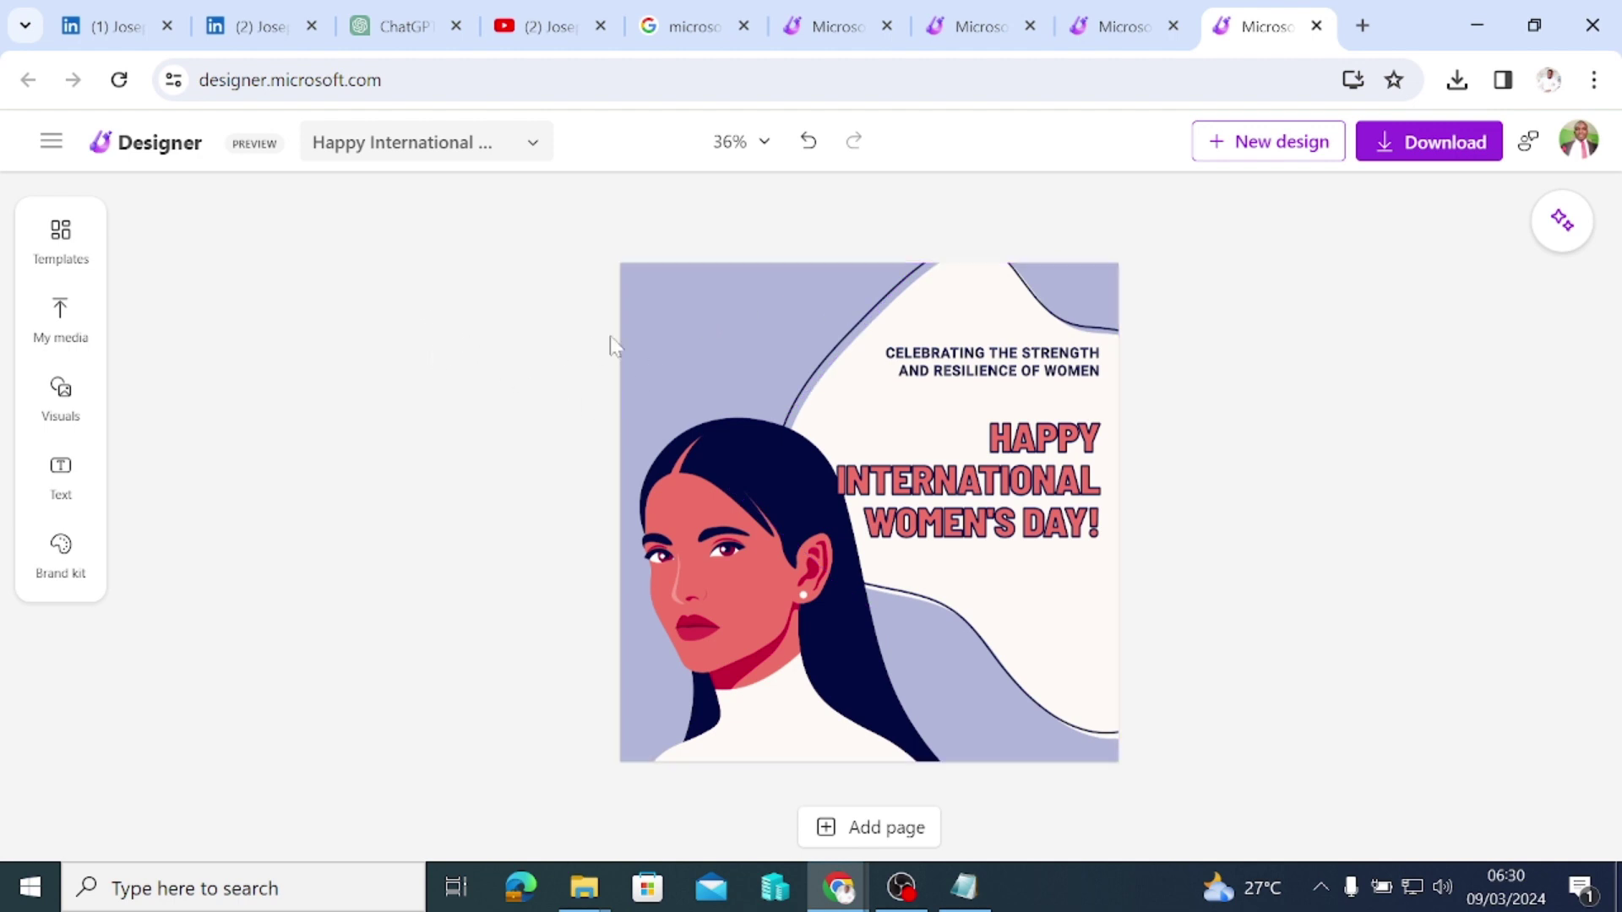
click(687, 307)
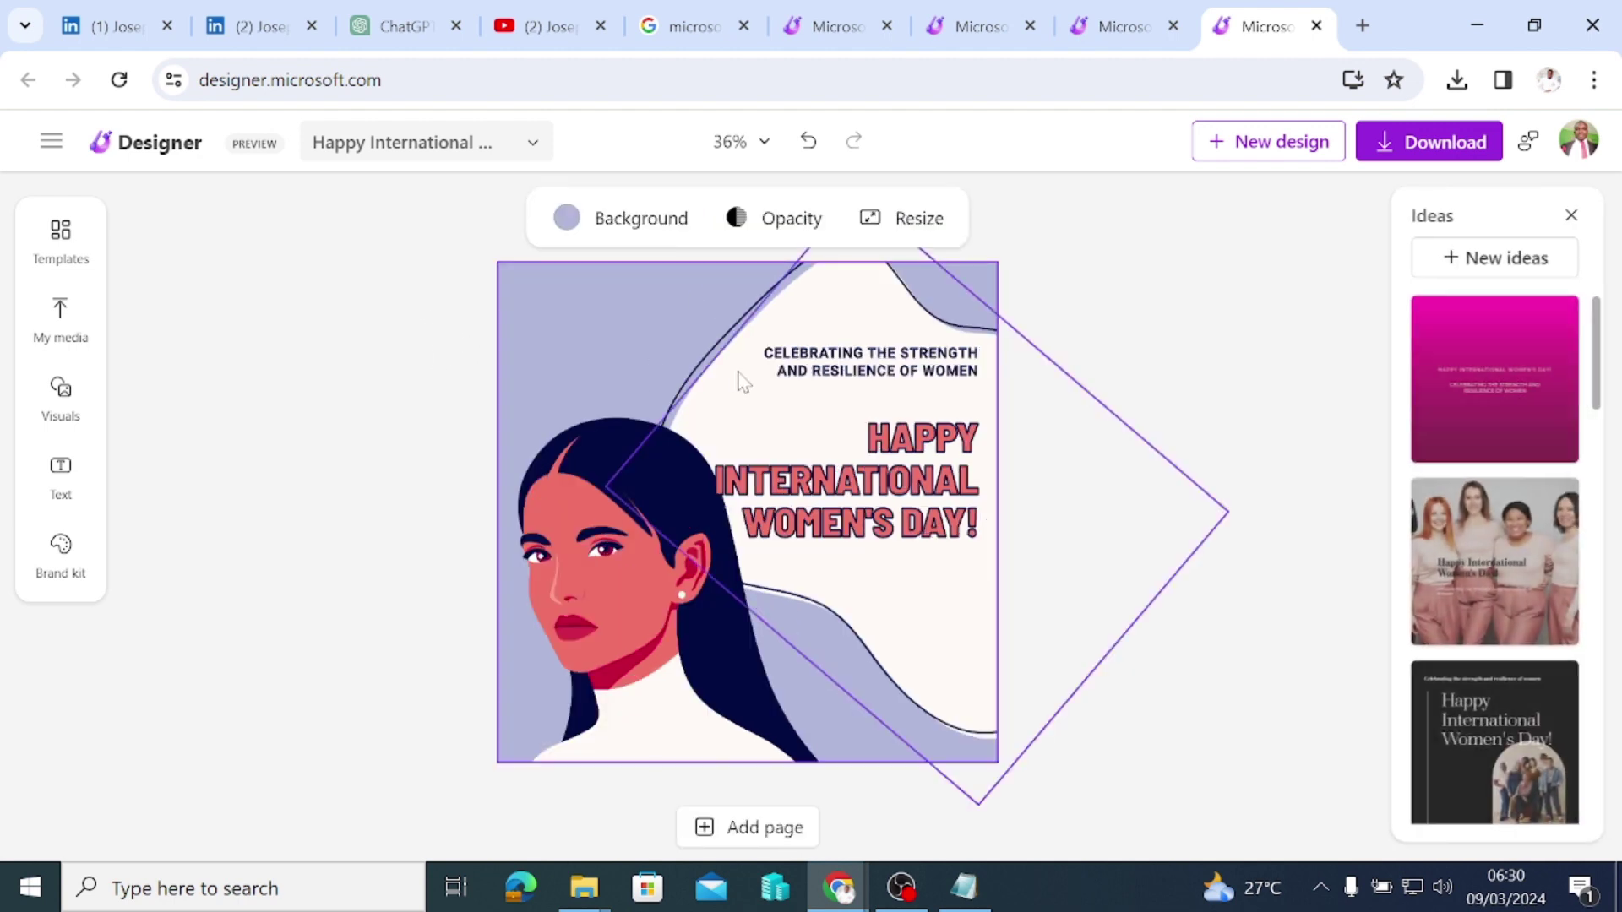
click(568, 222)
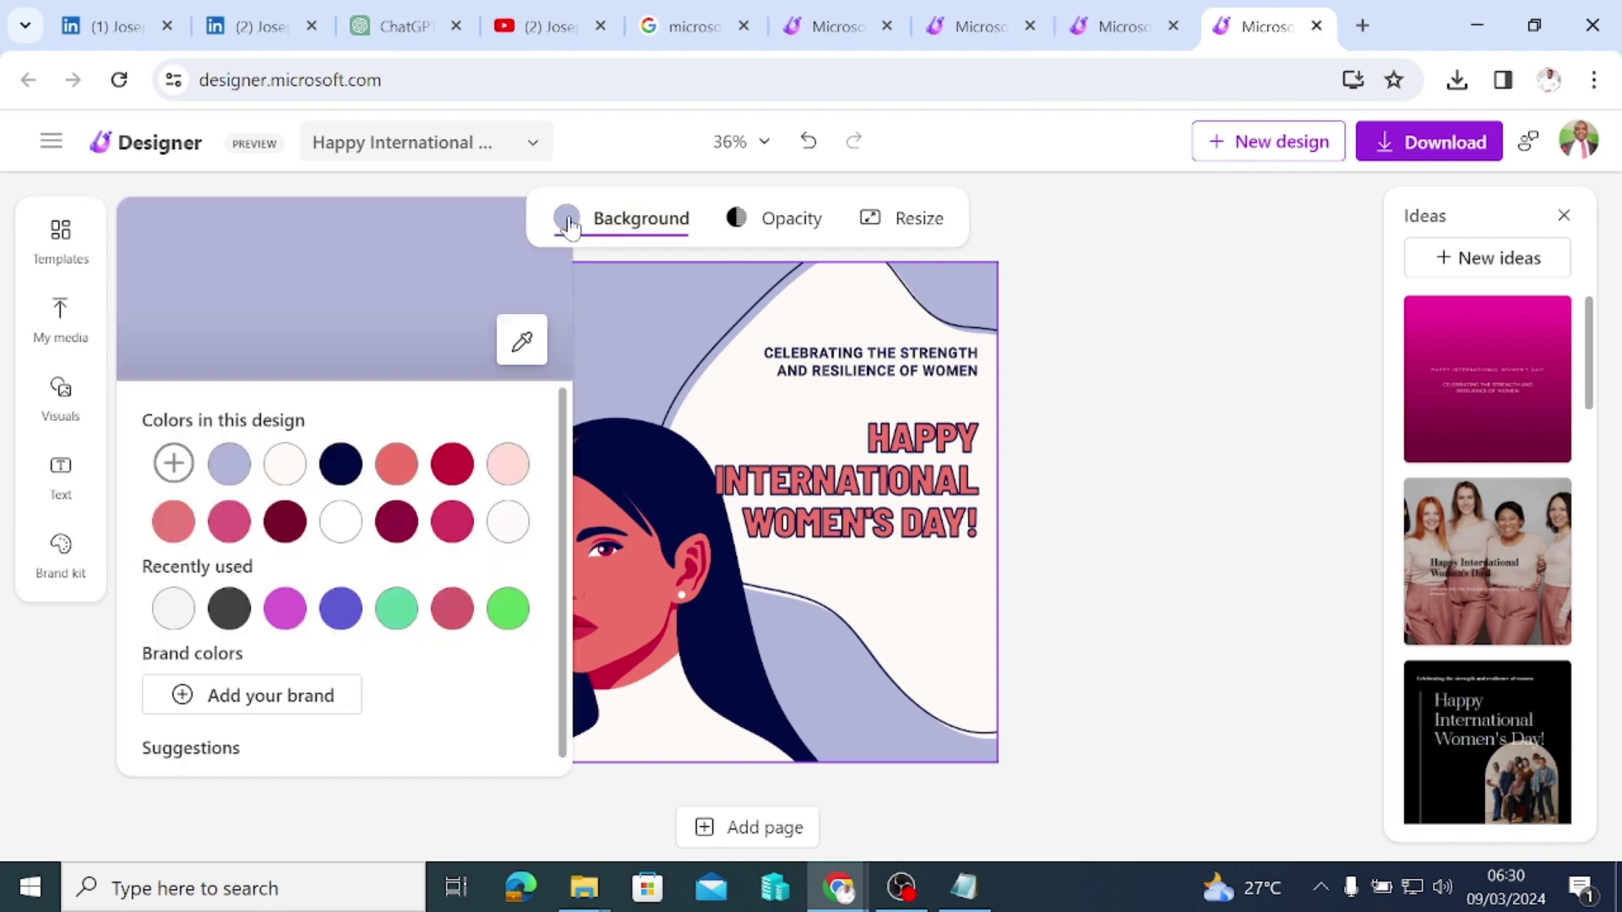
click(338, 466)
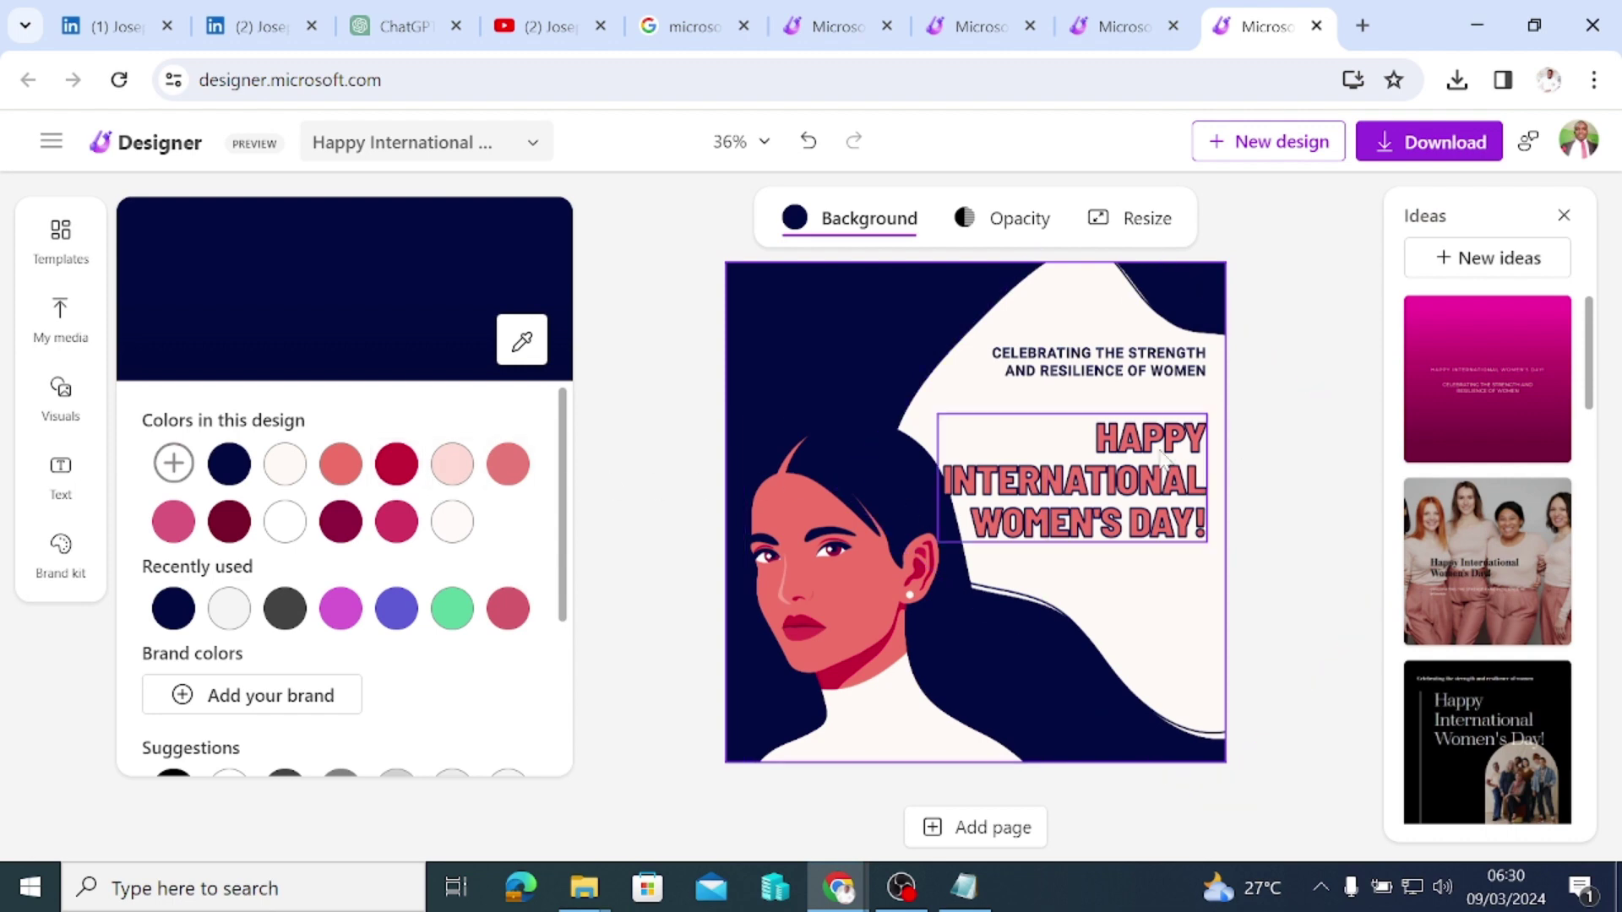
Step: Try dark grey and maroon on the title, then revert to coral keeping the navy background
click(1121, 476)
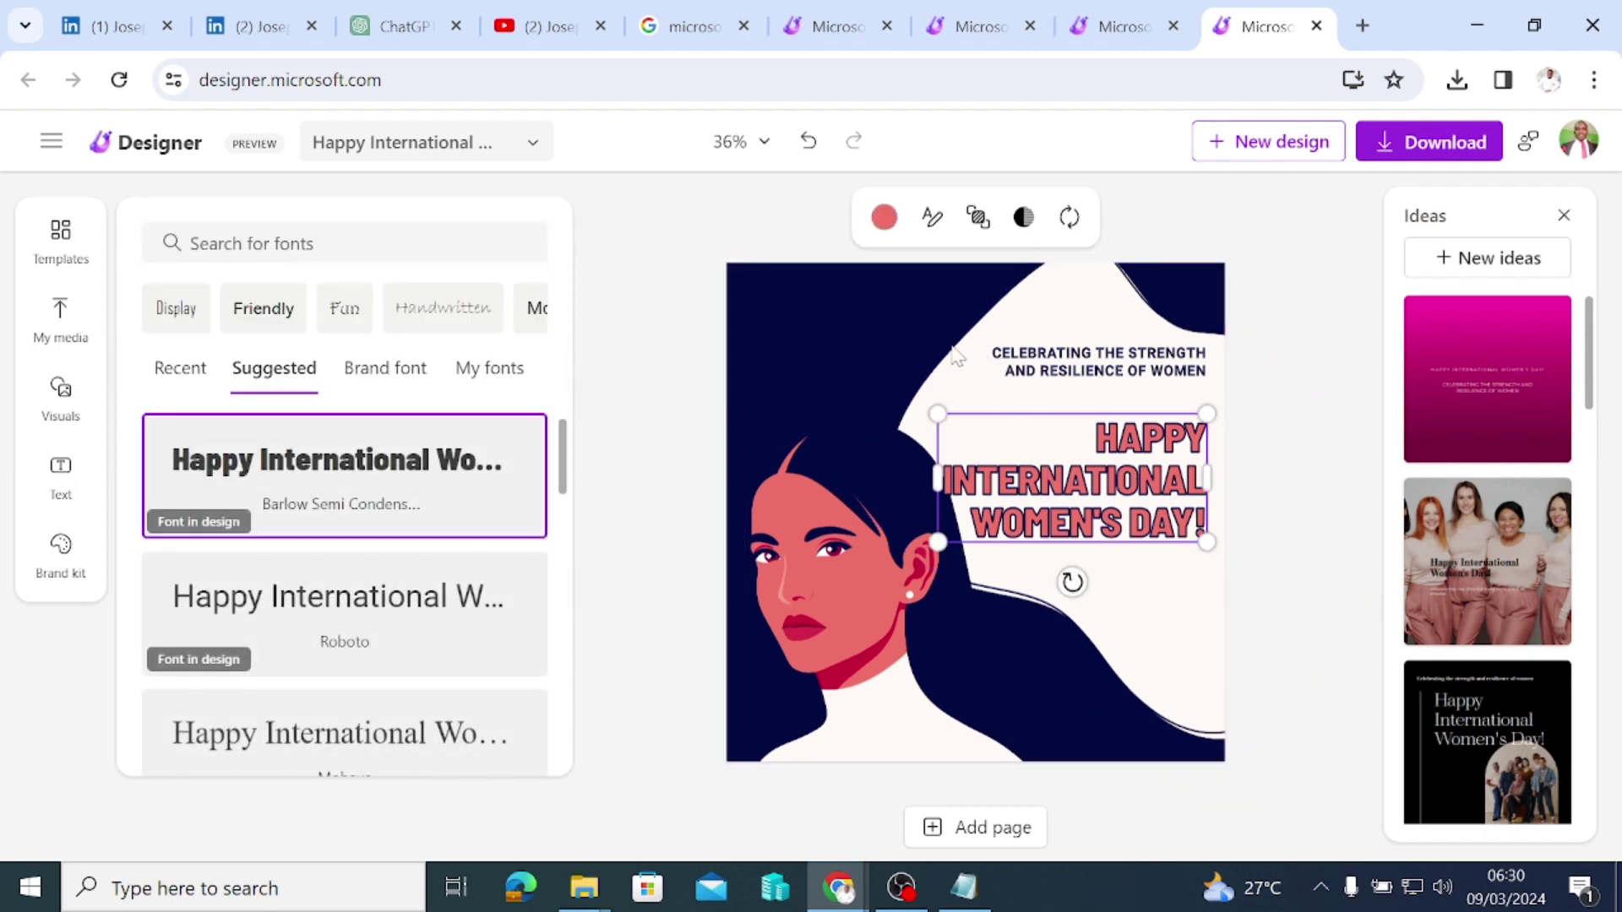
click(883, 217)
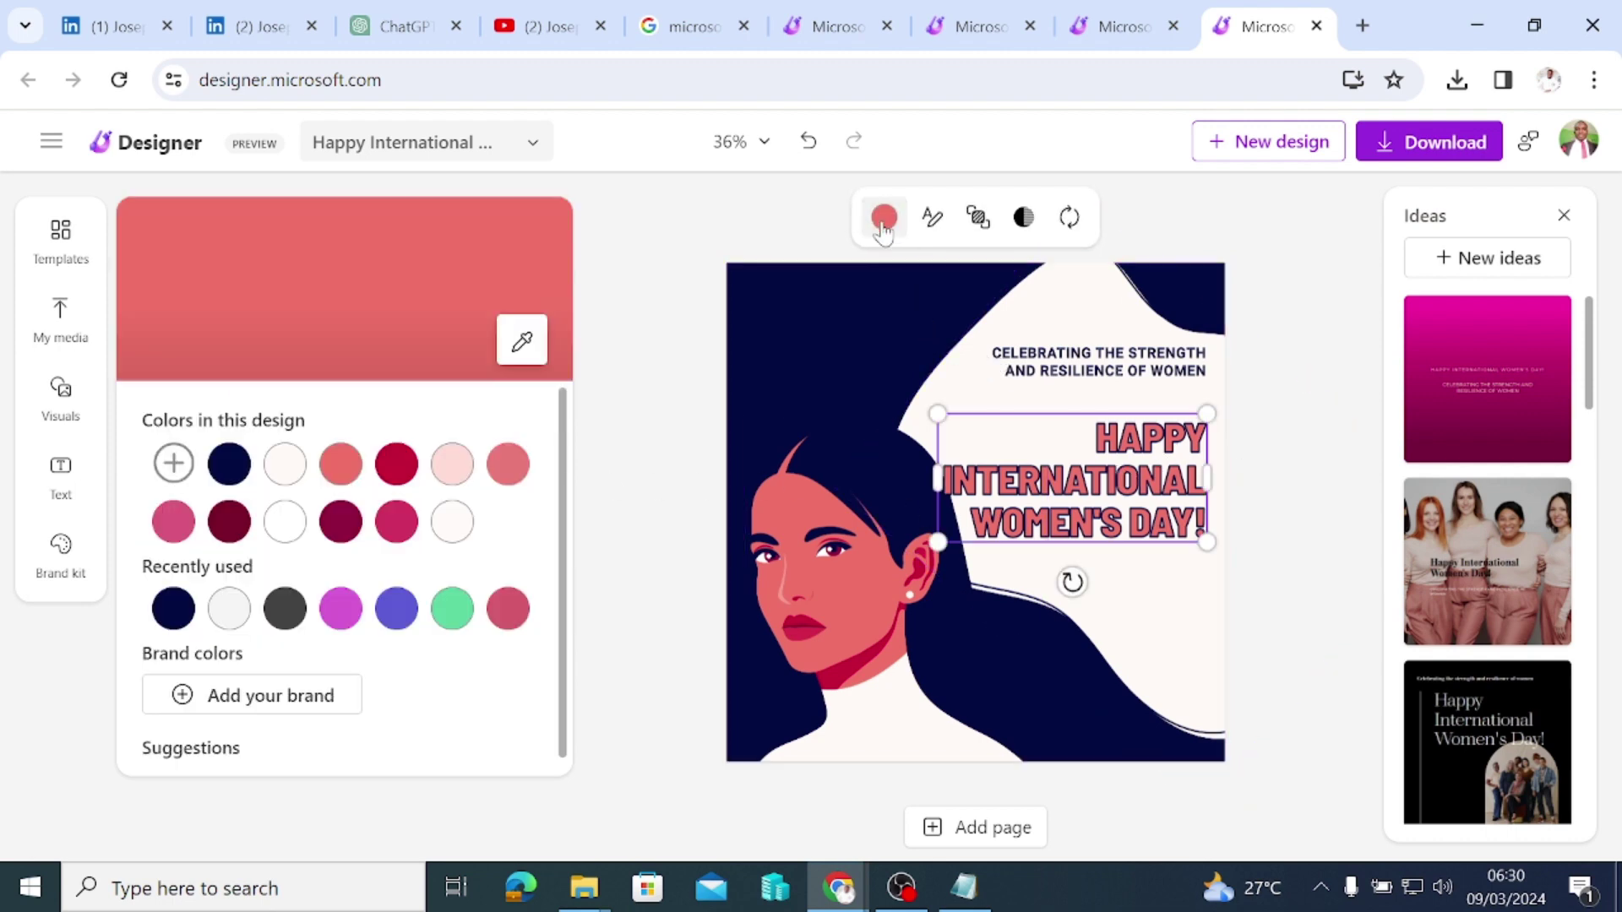
click(287, 608)
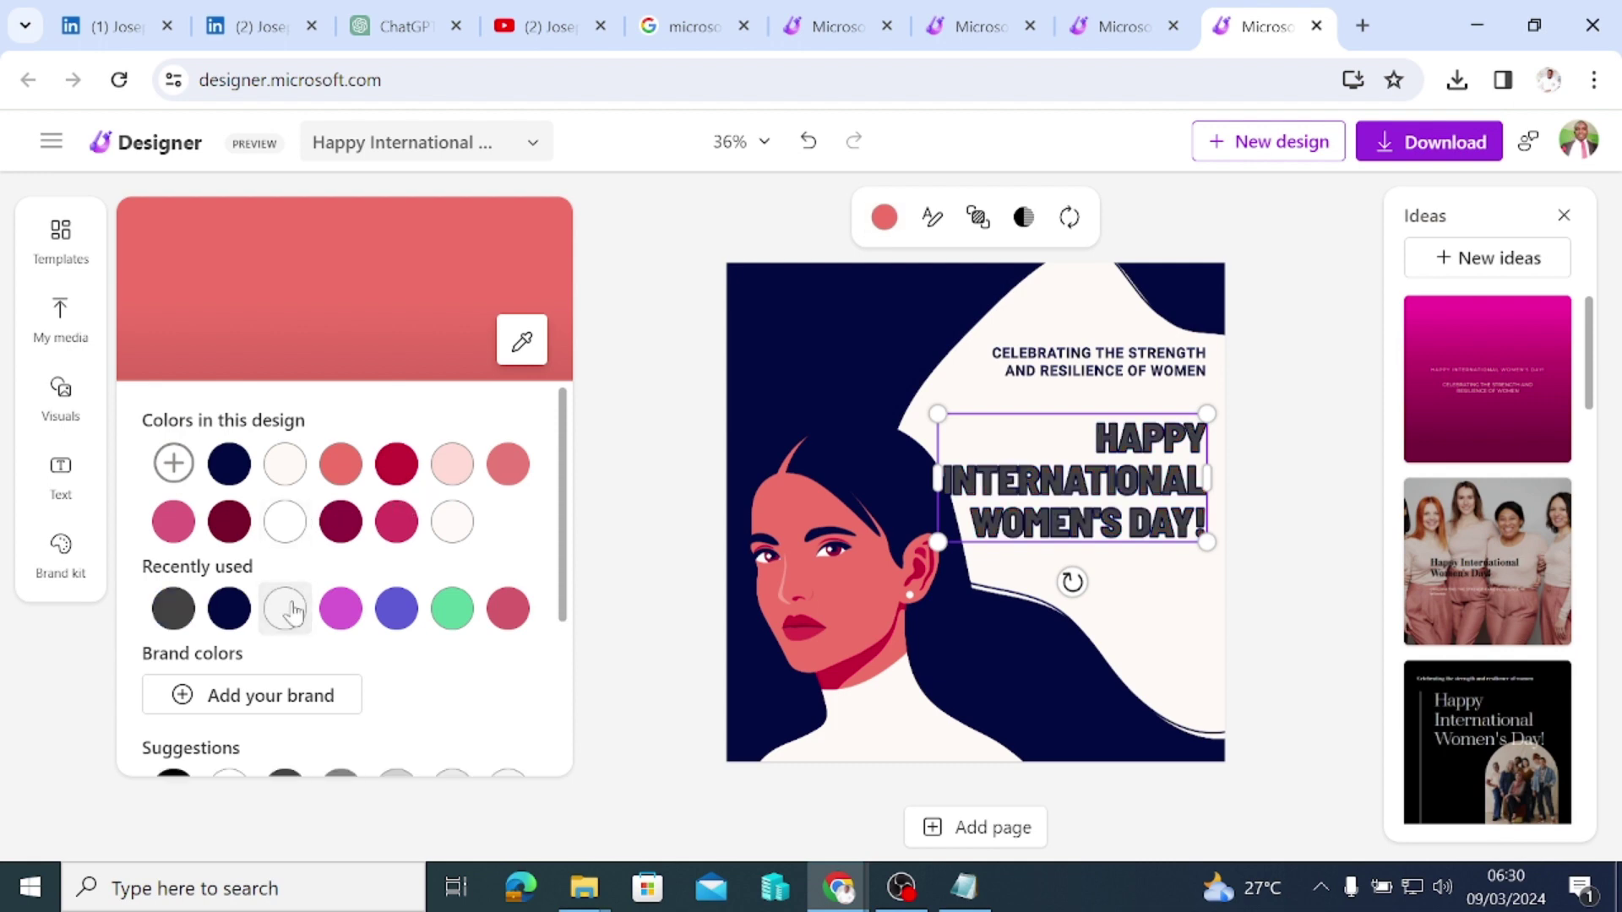
click(337, 522)
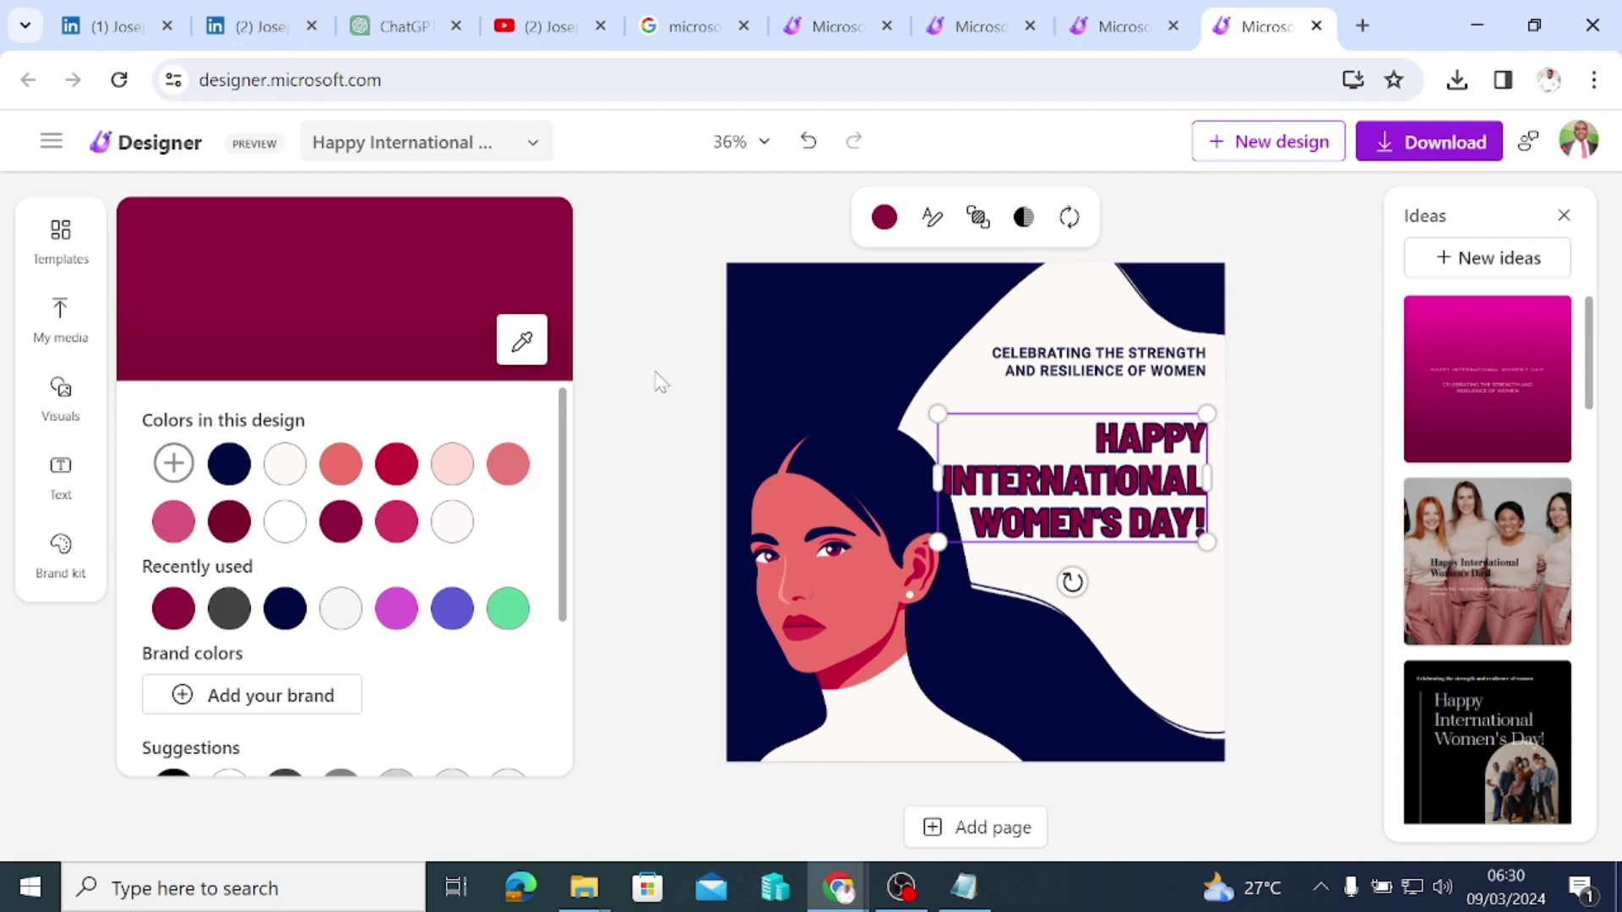
click(806, 141)
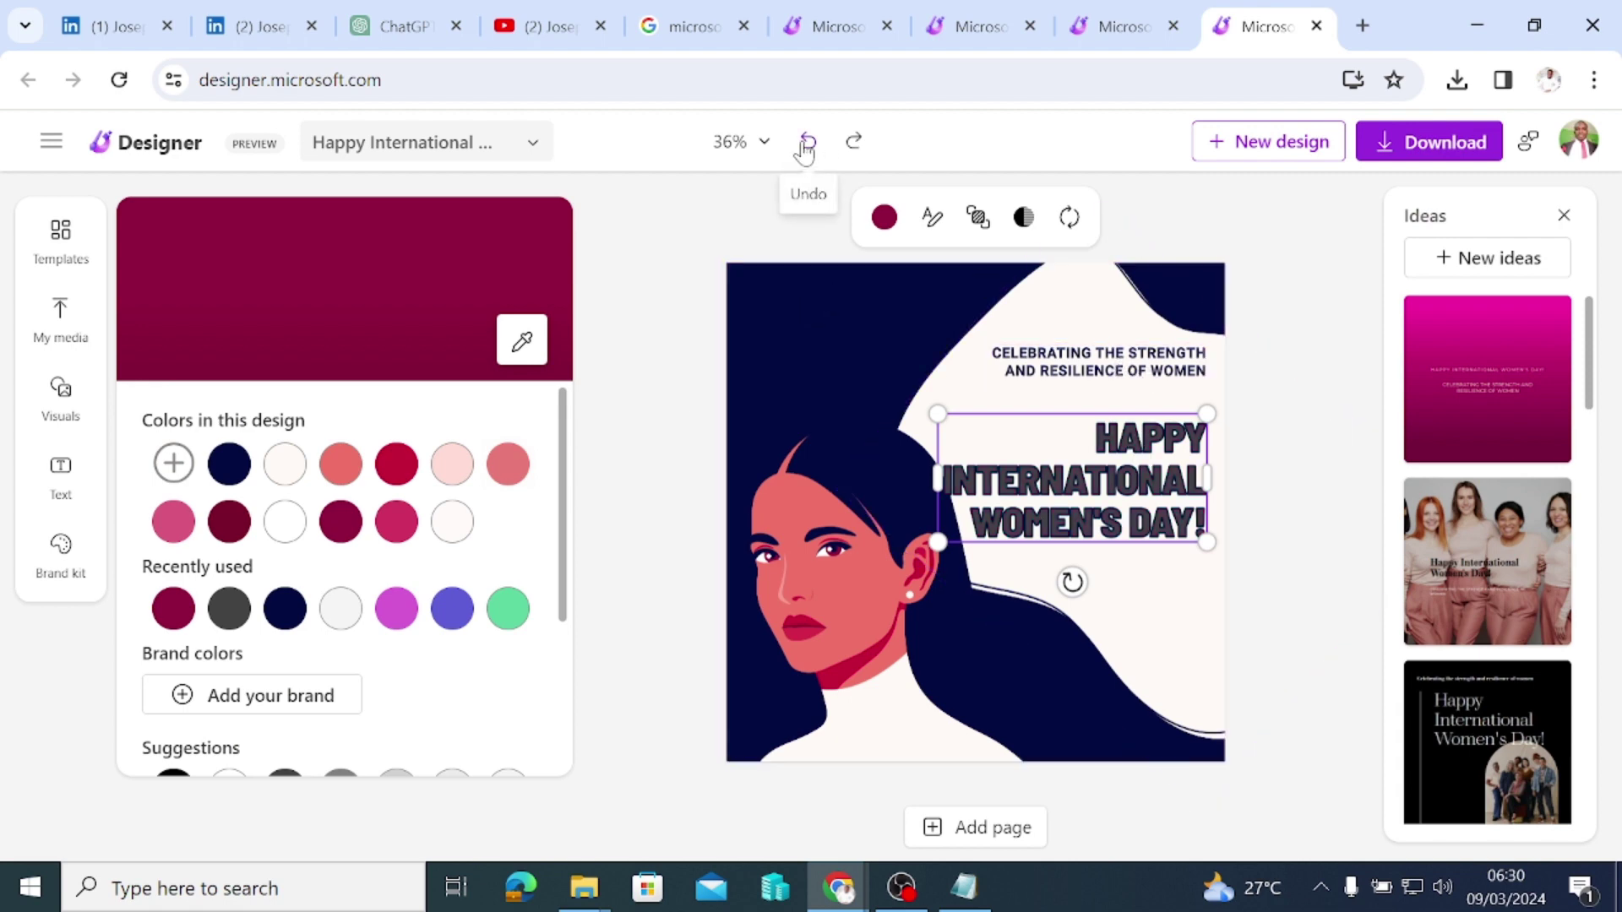
click(805, 145)
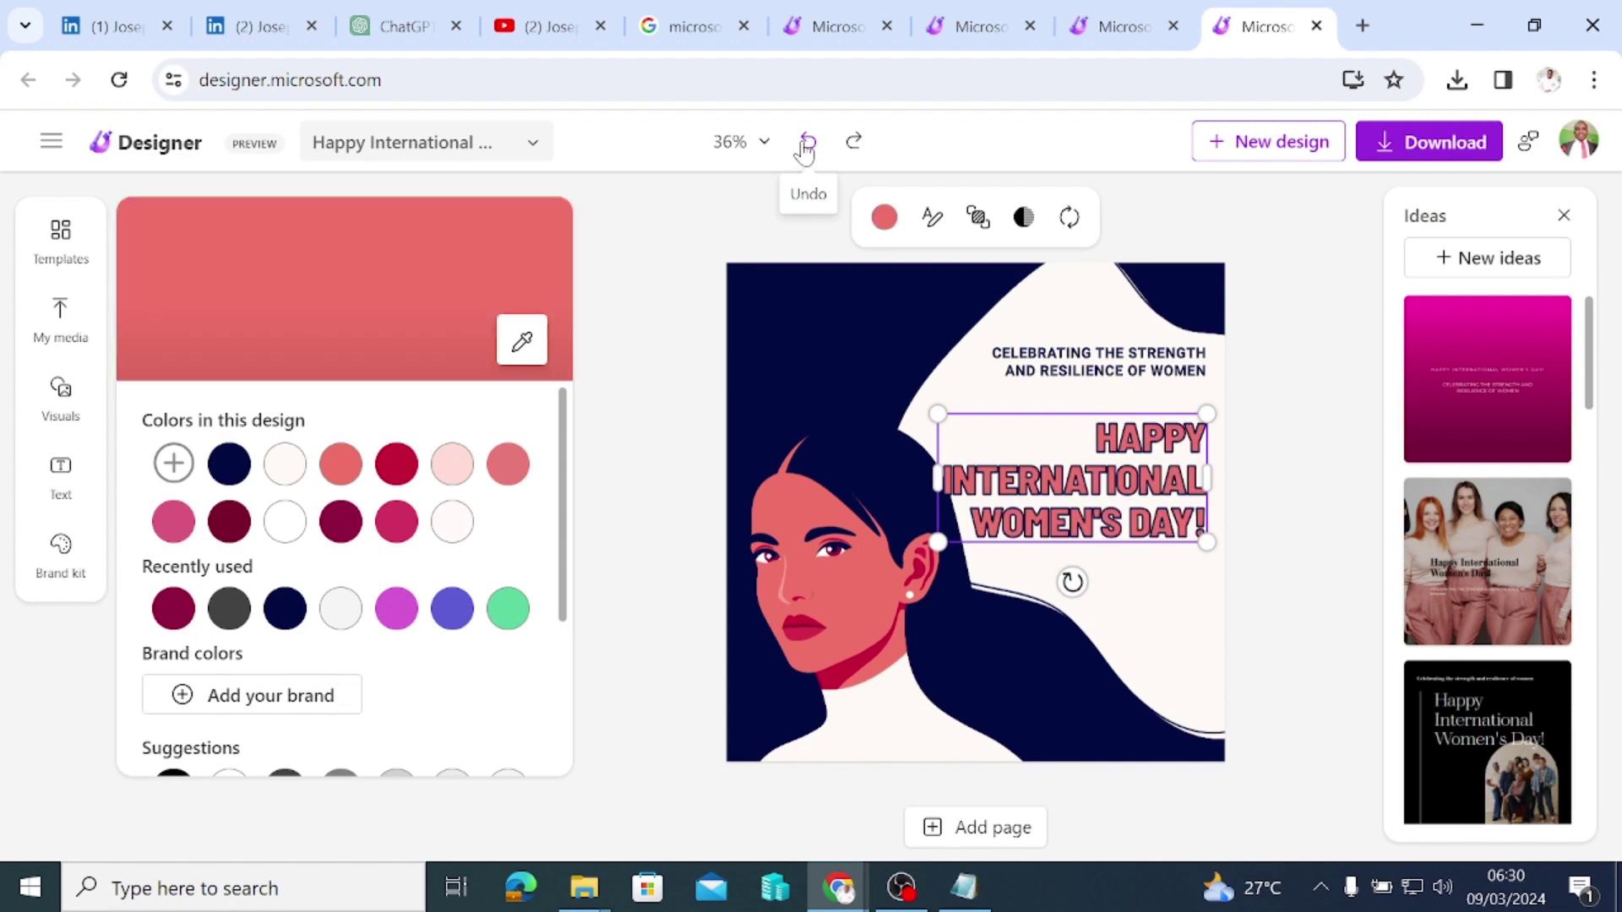
click(805, 146)
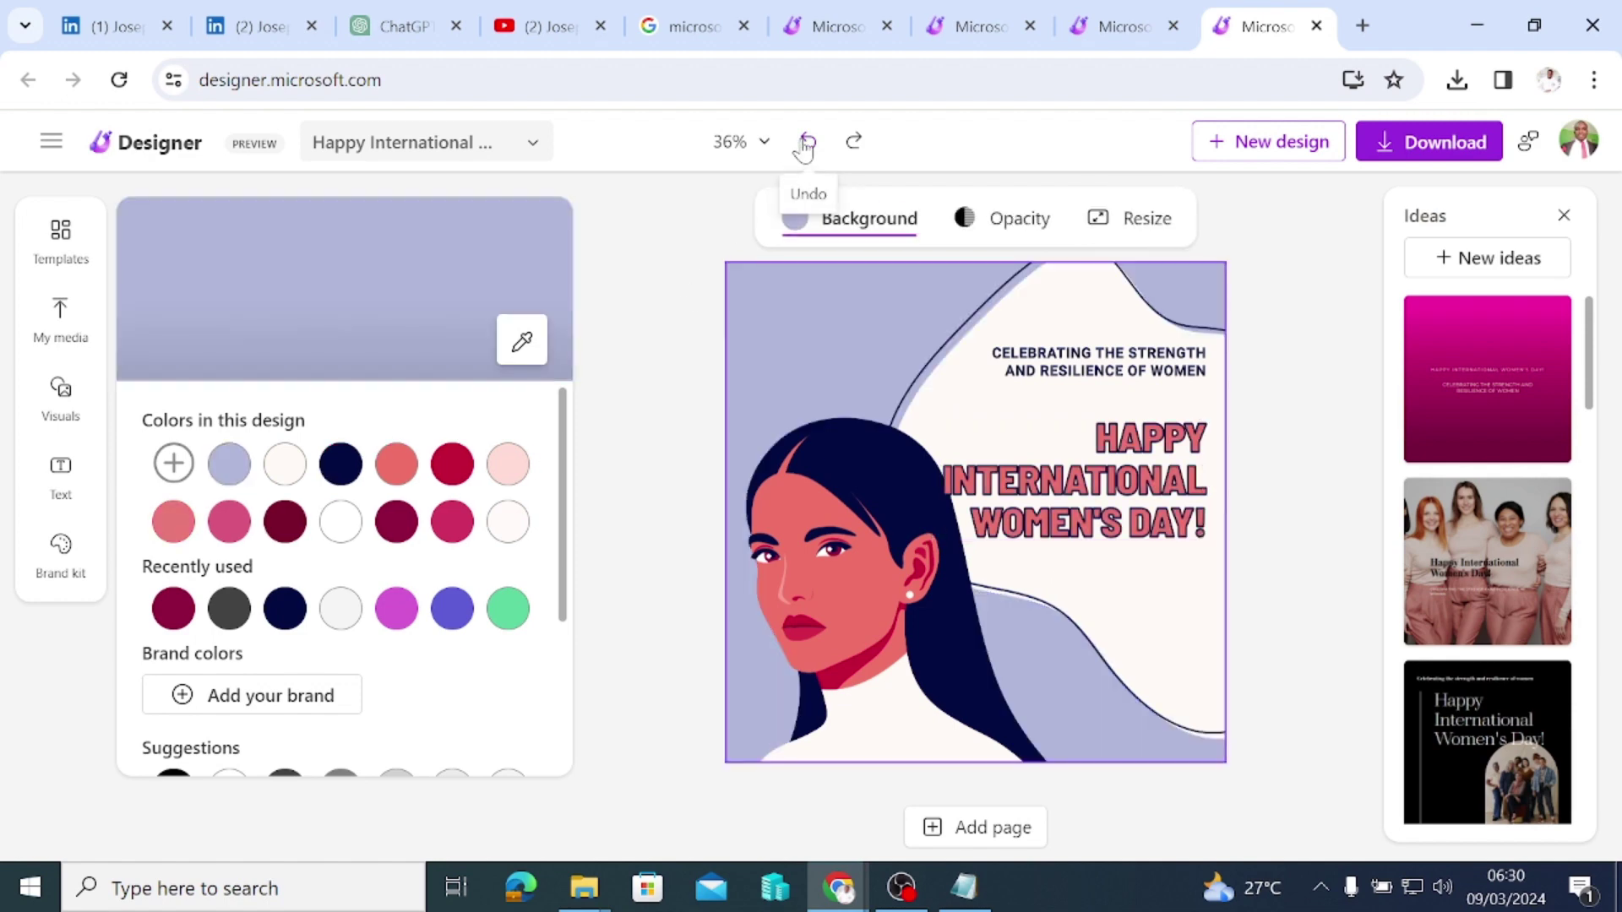
click(853, 142)
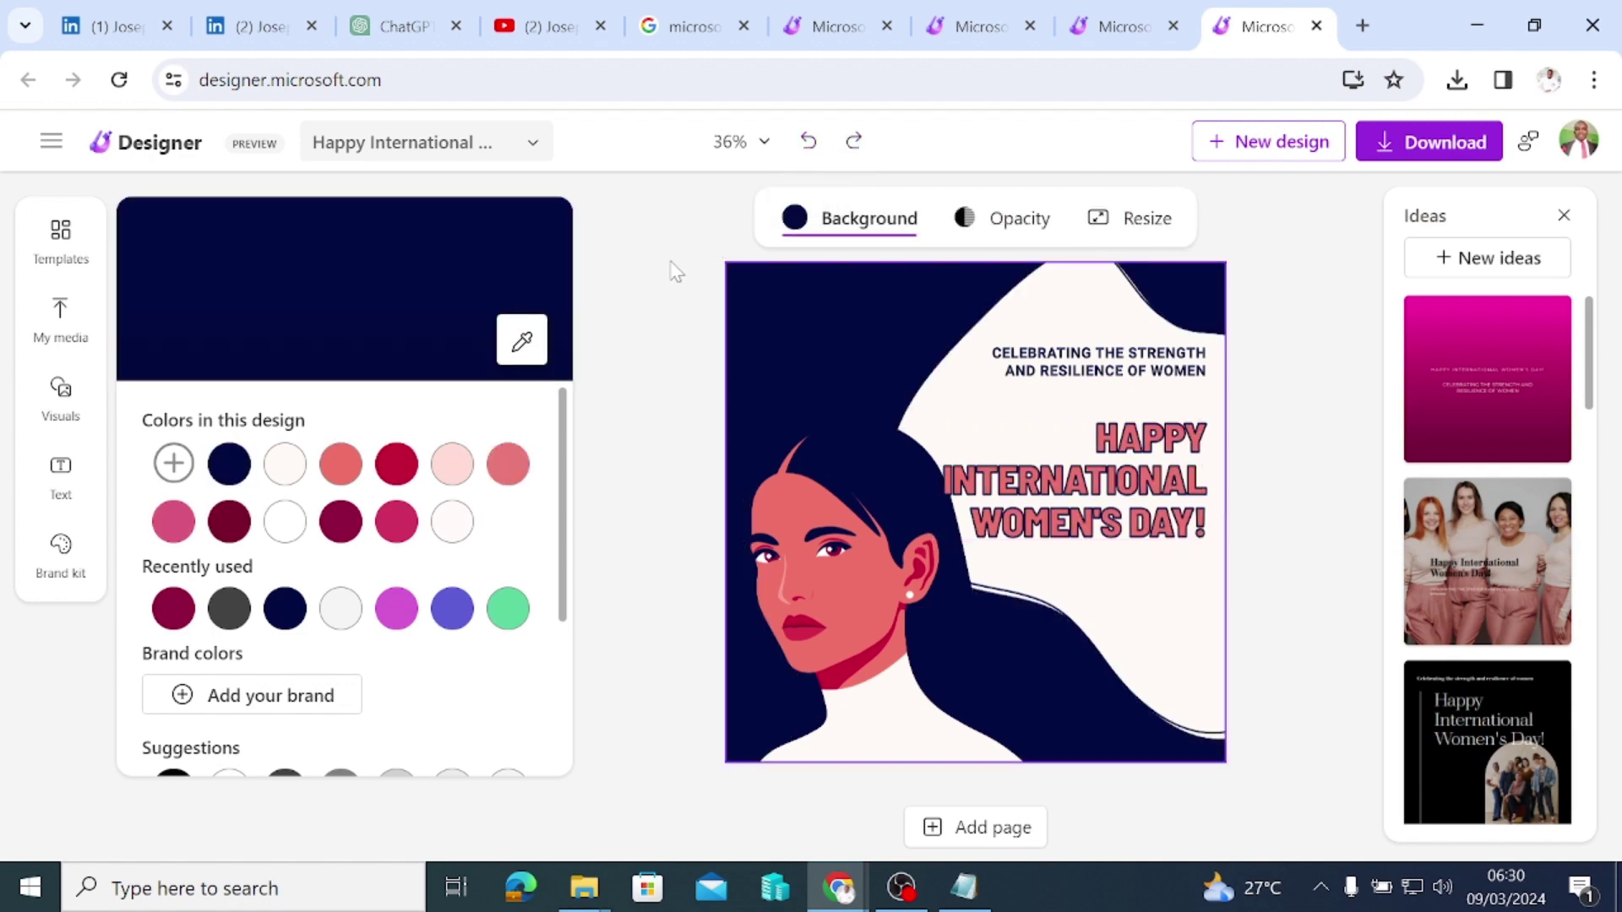
click(792, 561)
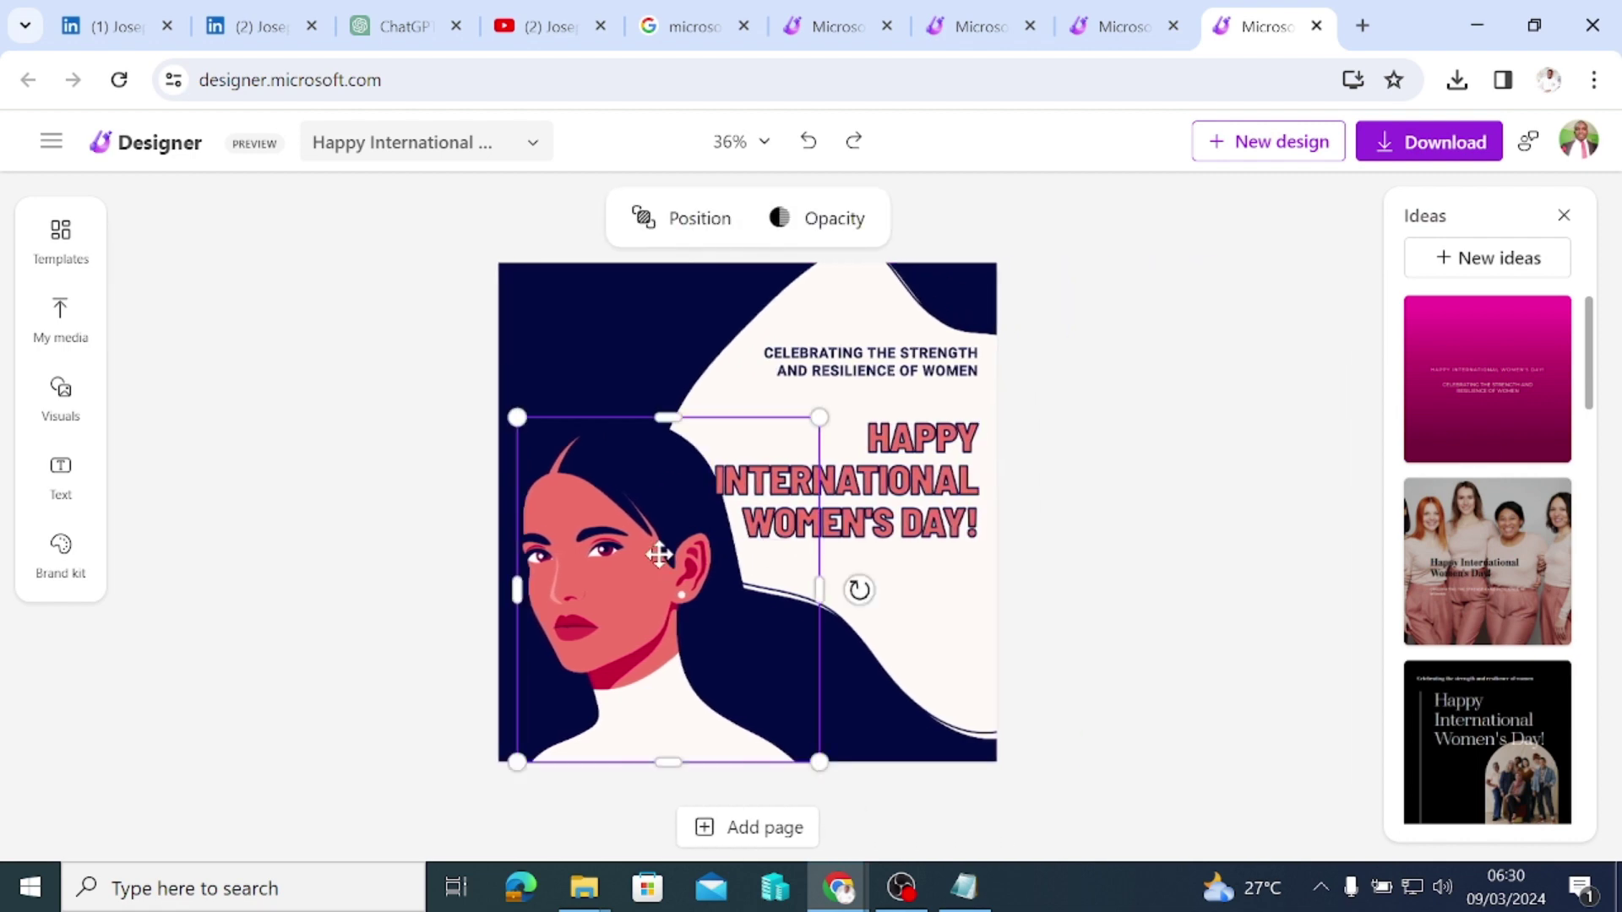
Step: Move the woman illustration up toward the top-left of the poster
drag(646, 572, 646, 404)
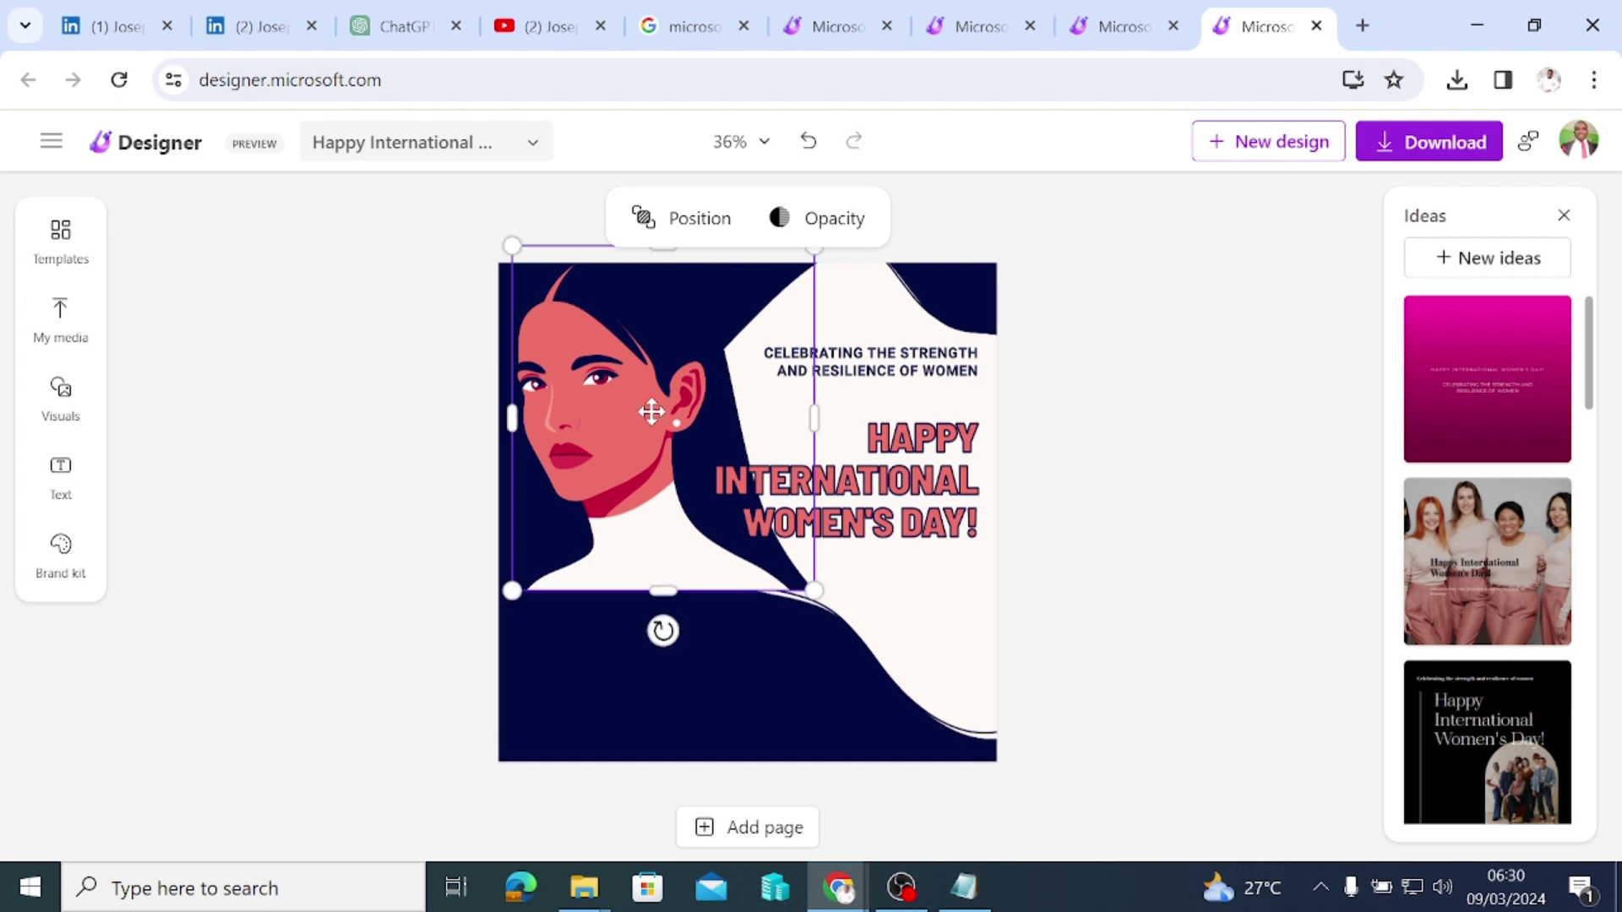
scroll(1512, 745, down, 4)
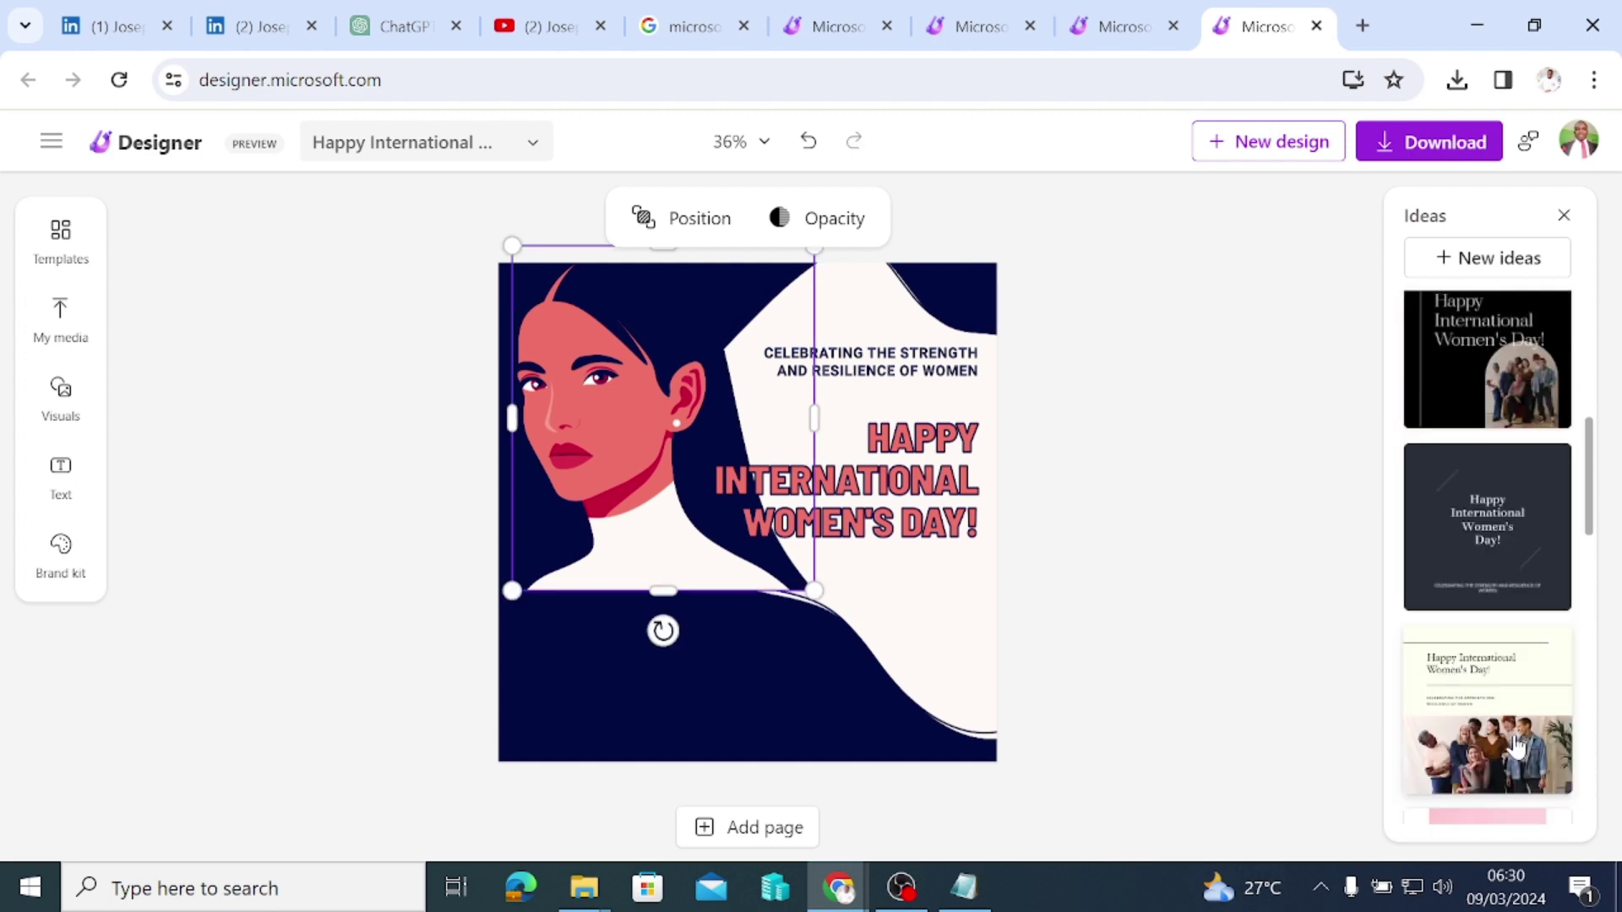
scroll(1514, 668, up, 4)
scroll(1525, 494, down, 2)
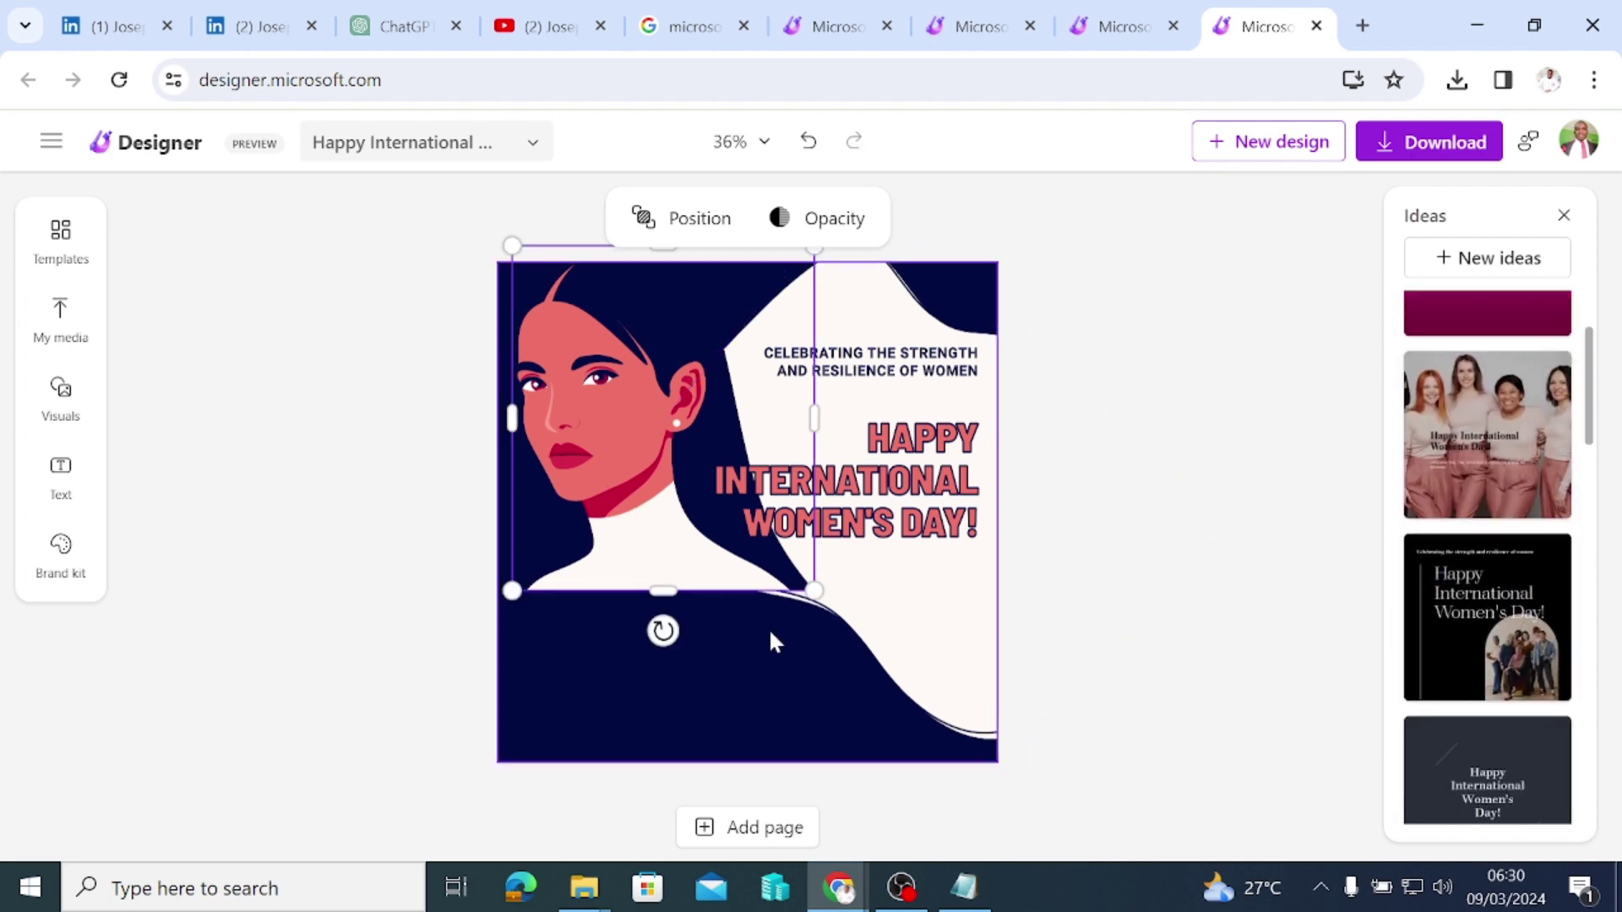
mouse_move(615, 551)
mouse_down()
mouse_move(611, 568)
mouse_move(616, 551)
mouse_move(600, 553)
mouse_up()
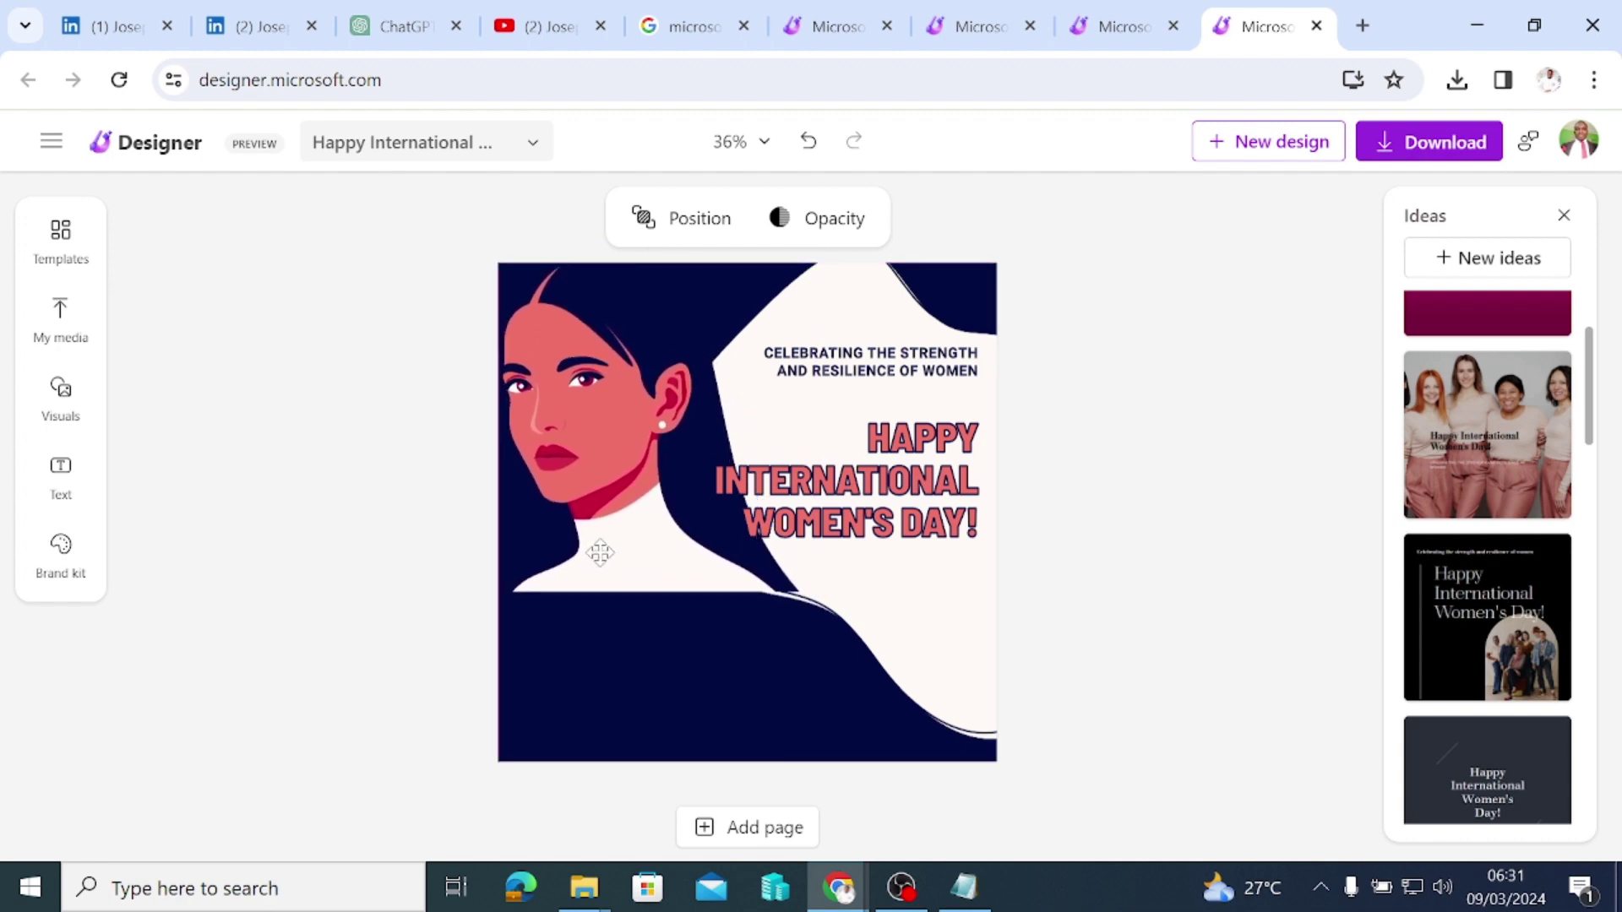
click(600, 553)
click(1238, 507)
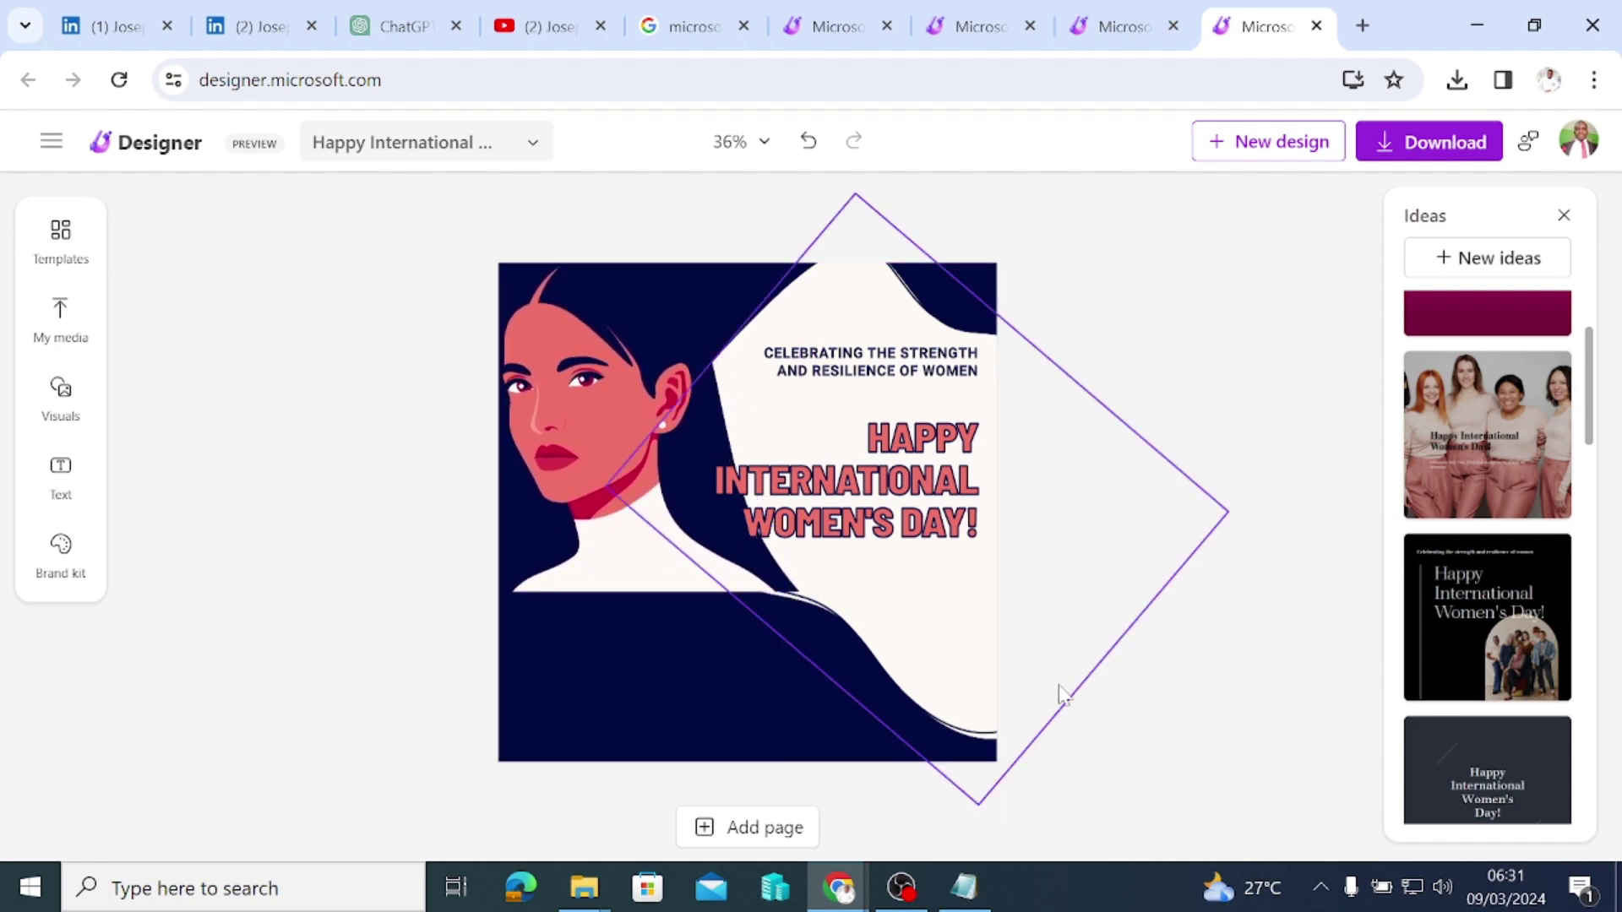
Step: Fade the navy page background to 63% opacity
click(724, 731)
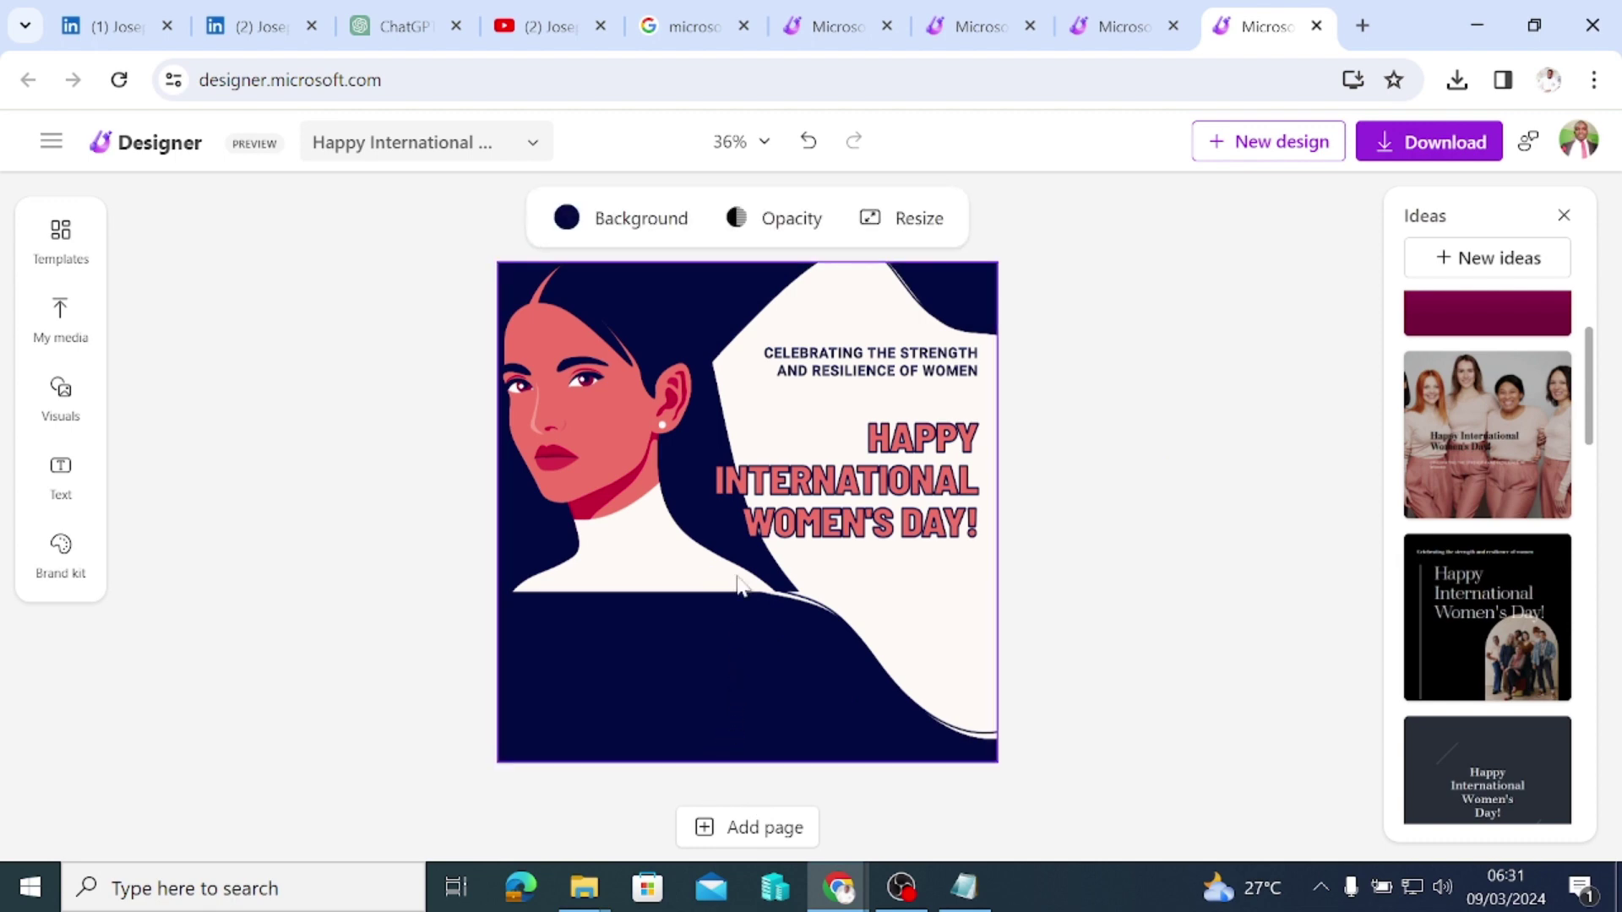
click(738, 226)
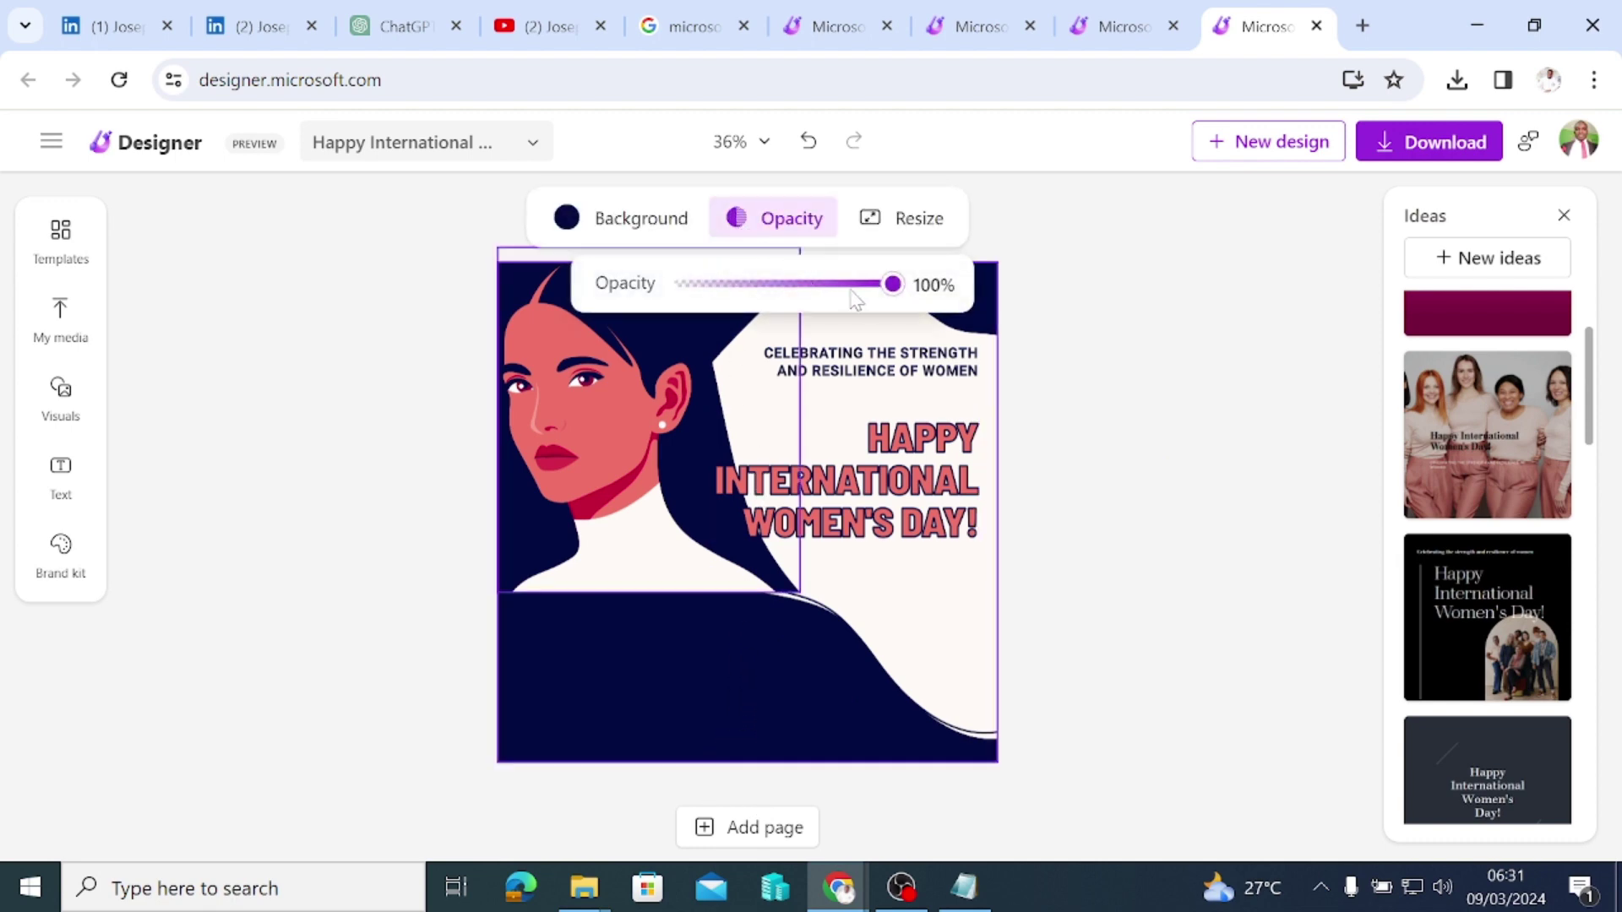
drag(880, 285, 807, 307)
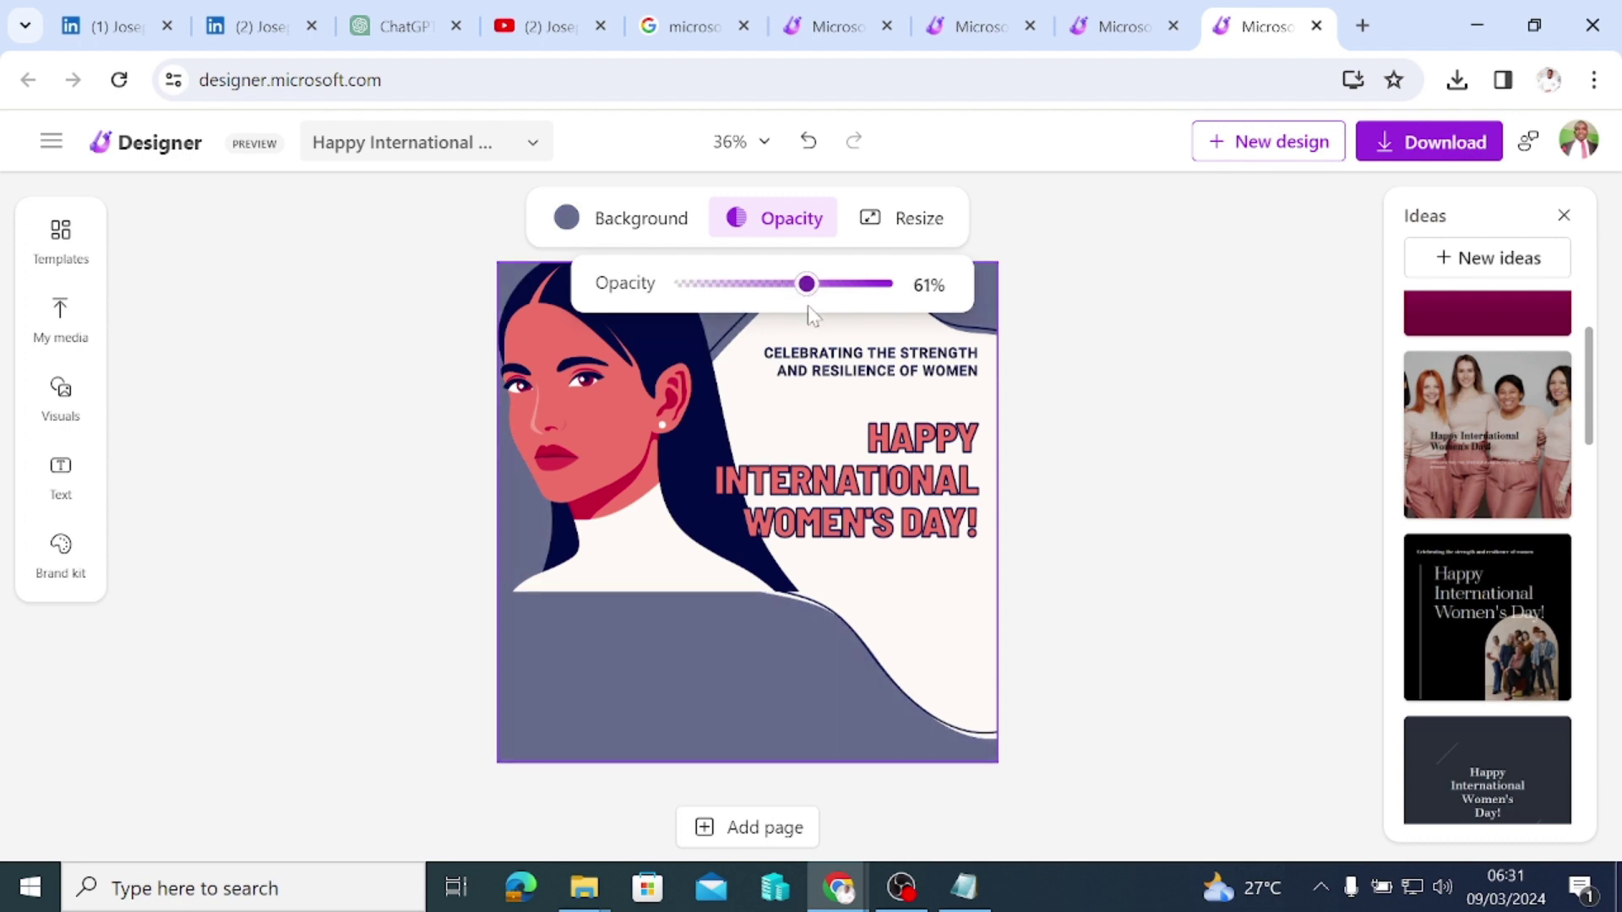
click(1164, 342)
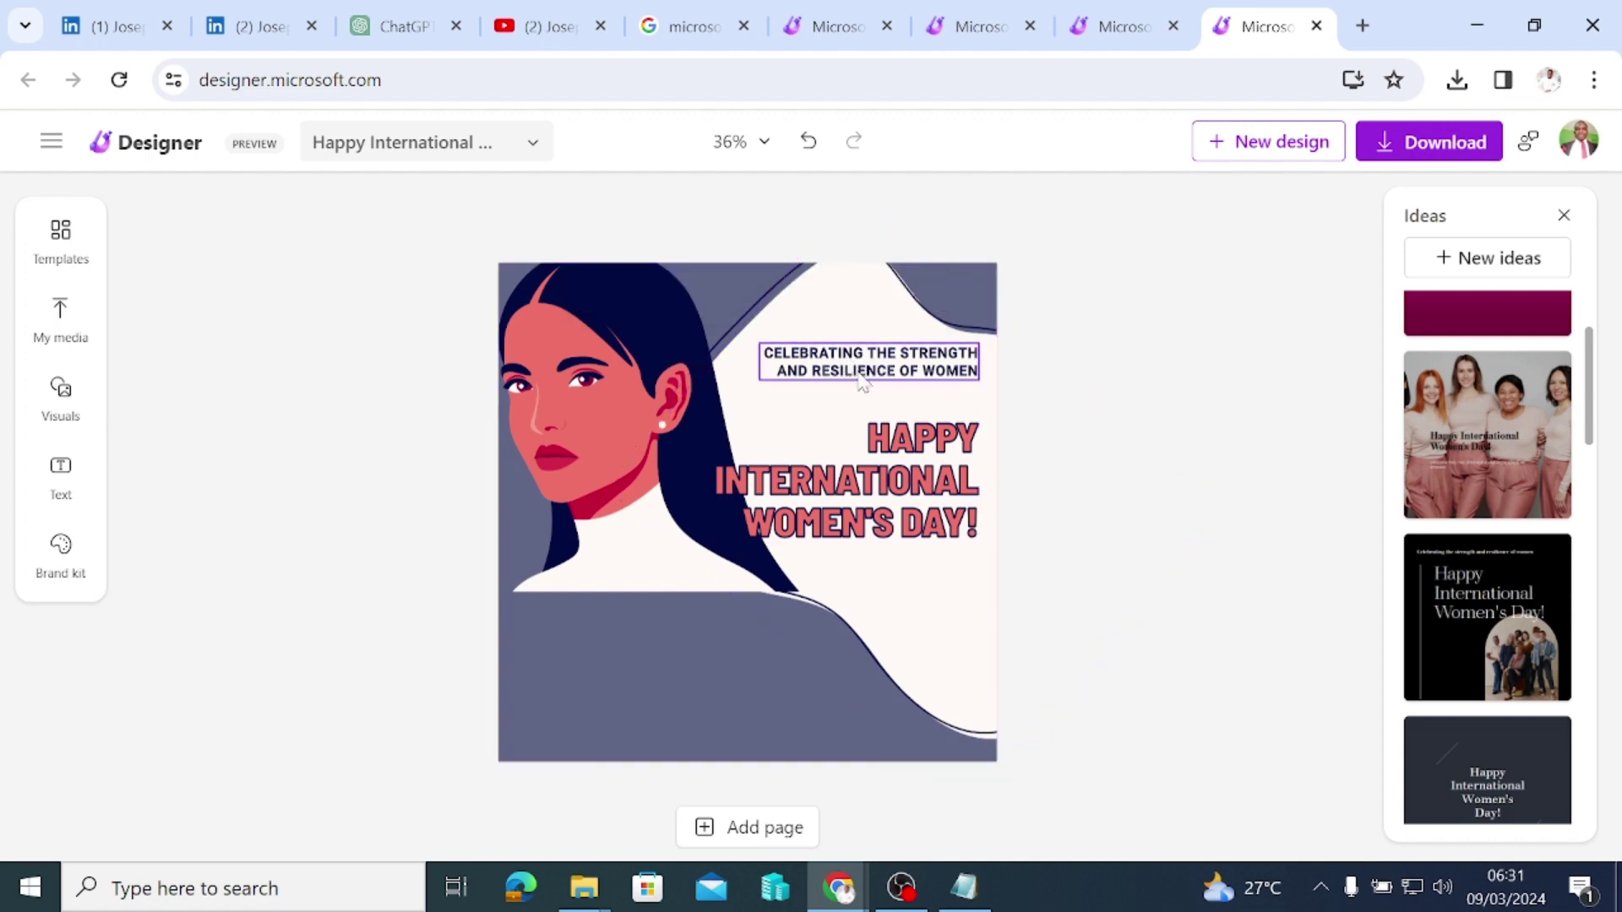
Step: Nudge the title slightly down-right and restore the subtitle after deleting it
click(900, 455)
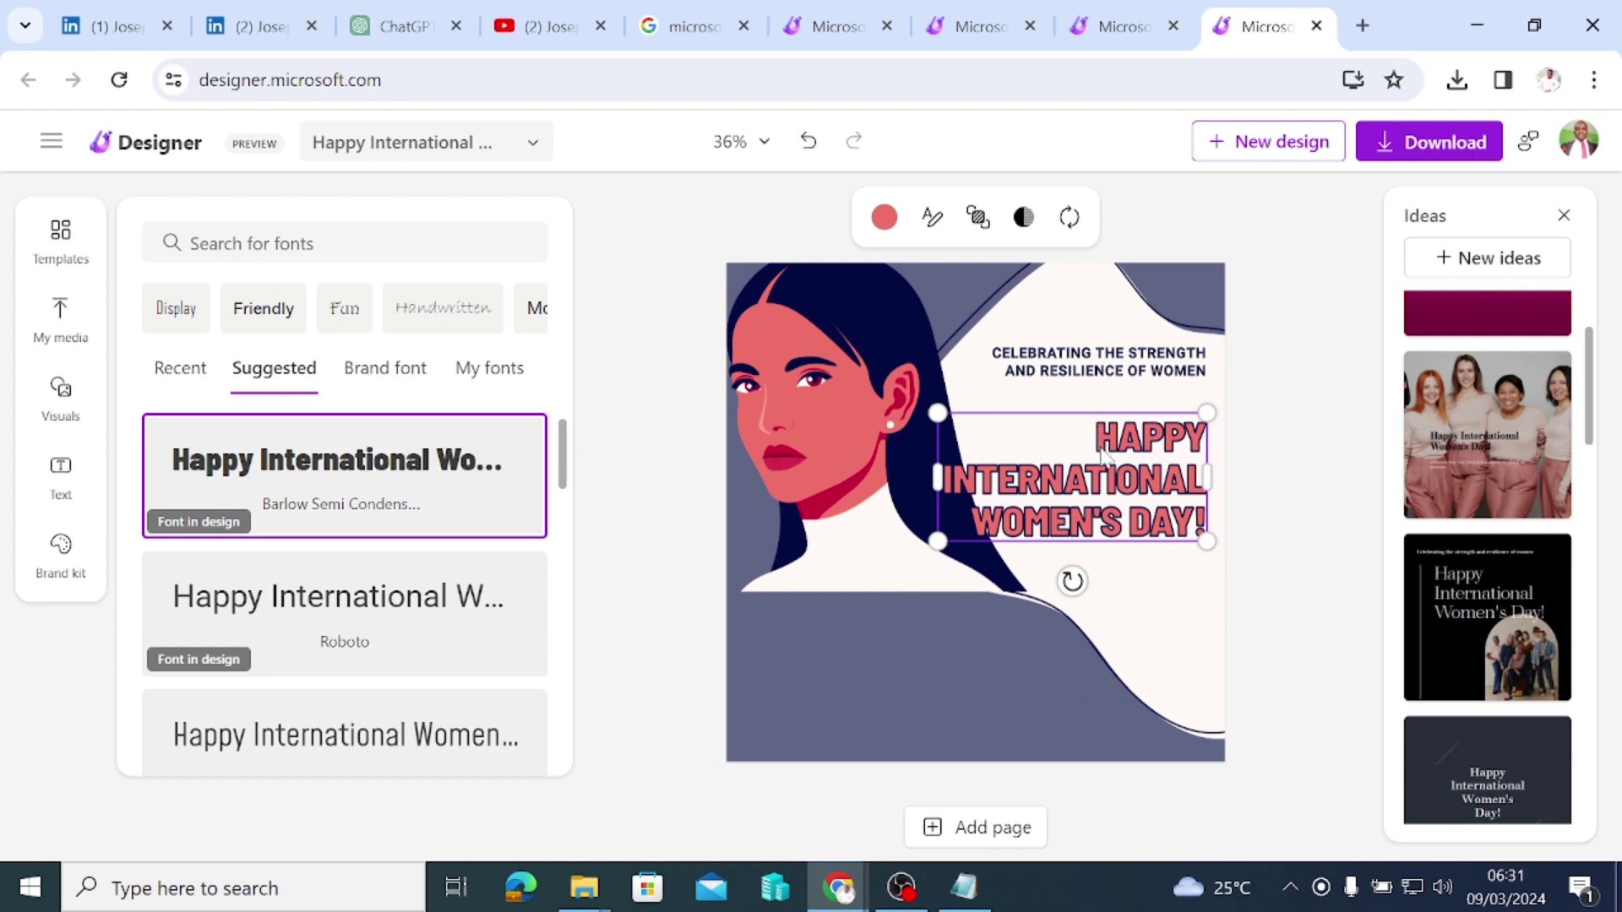
mouse_move(1101, 454)
mouse_down()
mouse_move(1109, 469)
mouse_move(1120, 449)
mouse_up()
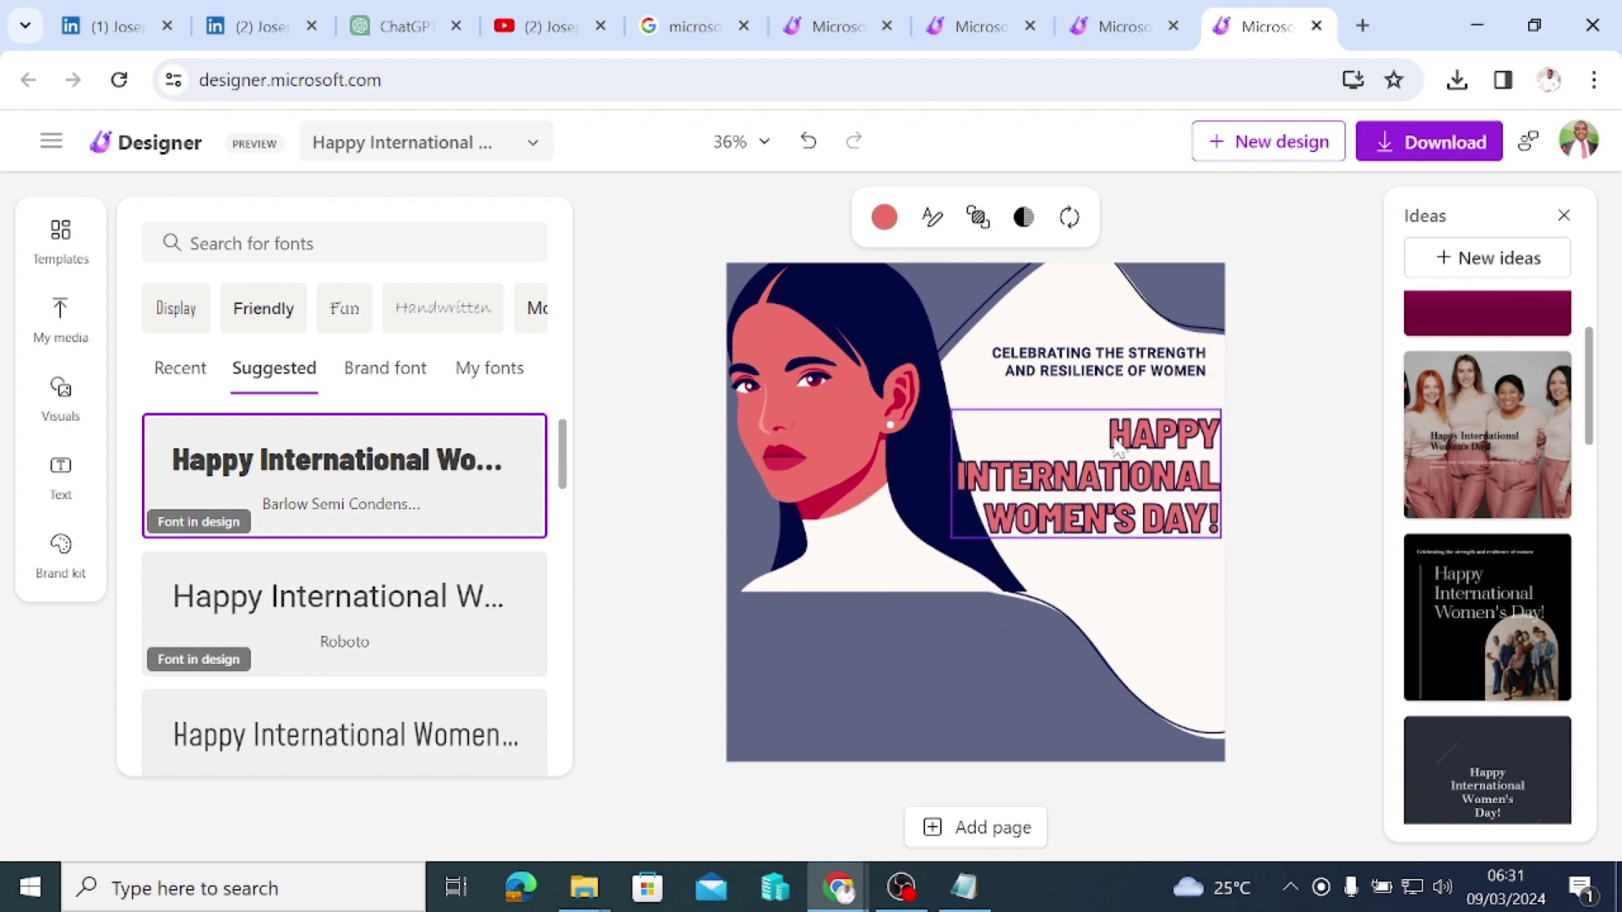
click(1100, 374)
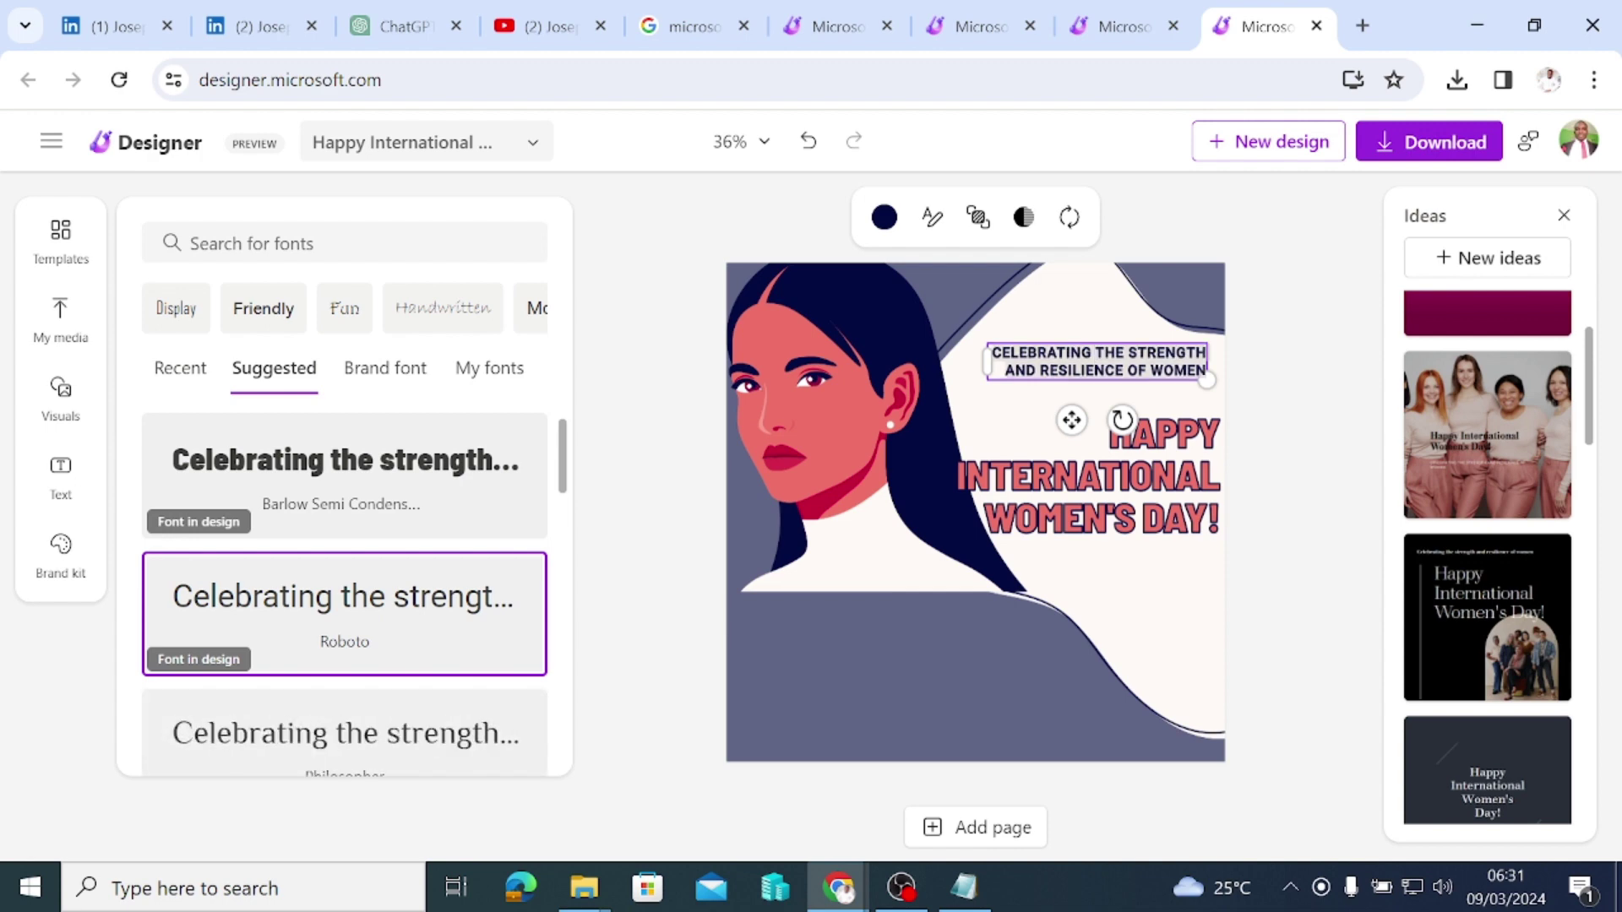
key(BackSpace)
key(ctrl+z)
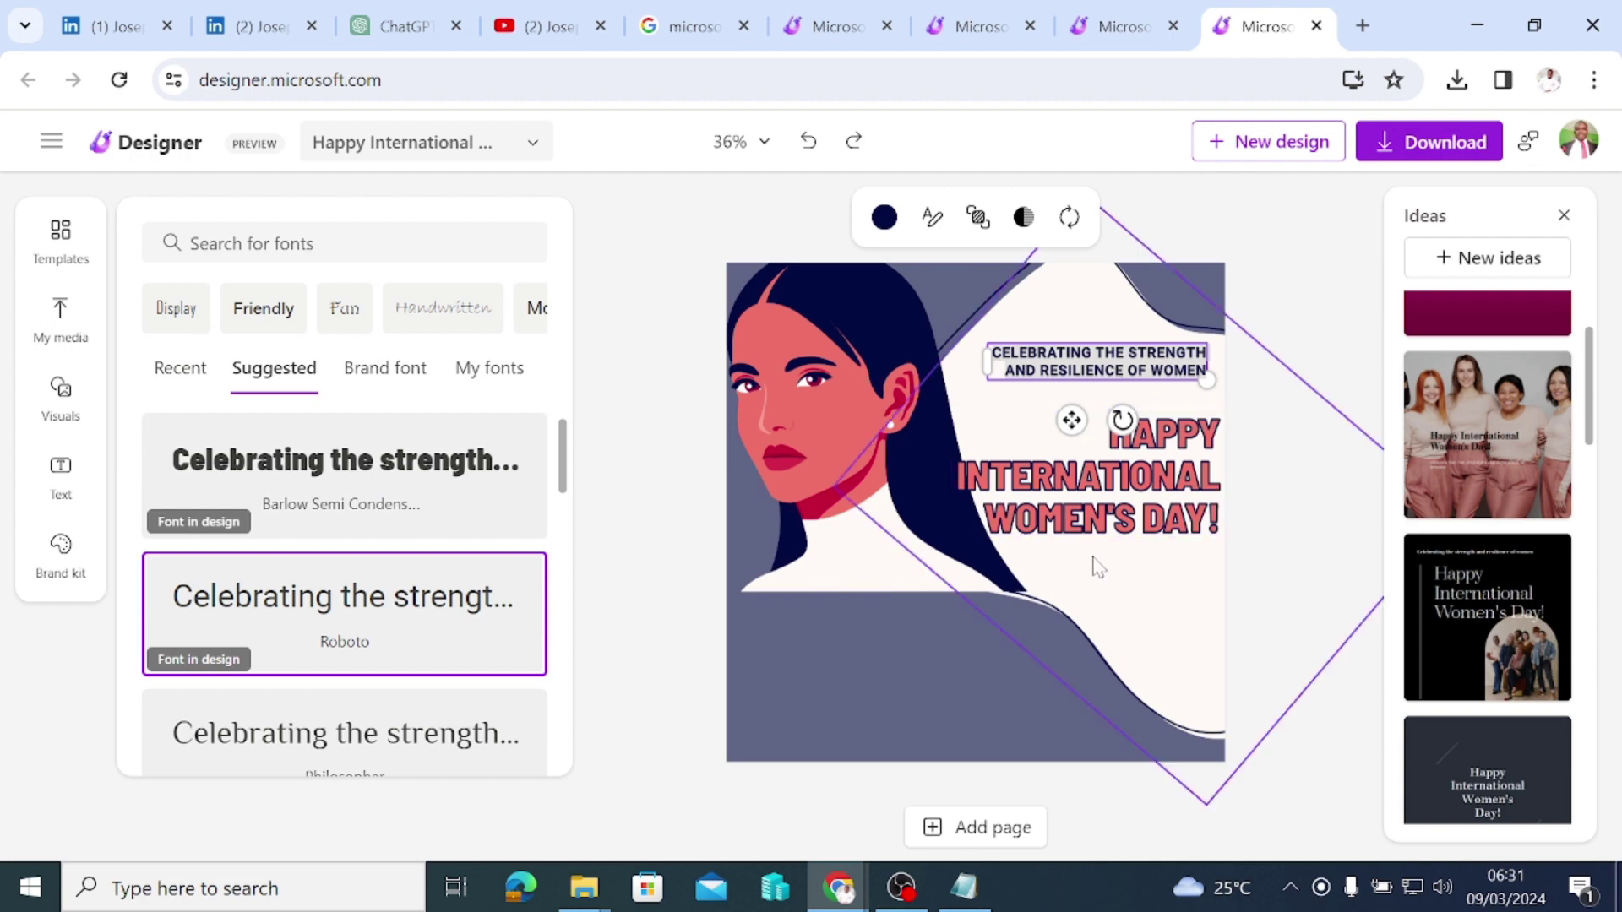
Step: Duplicate the 'Celebrating the strength and resilience of women' tagline into the bottom-left corner
click(1111, 505)
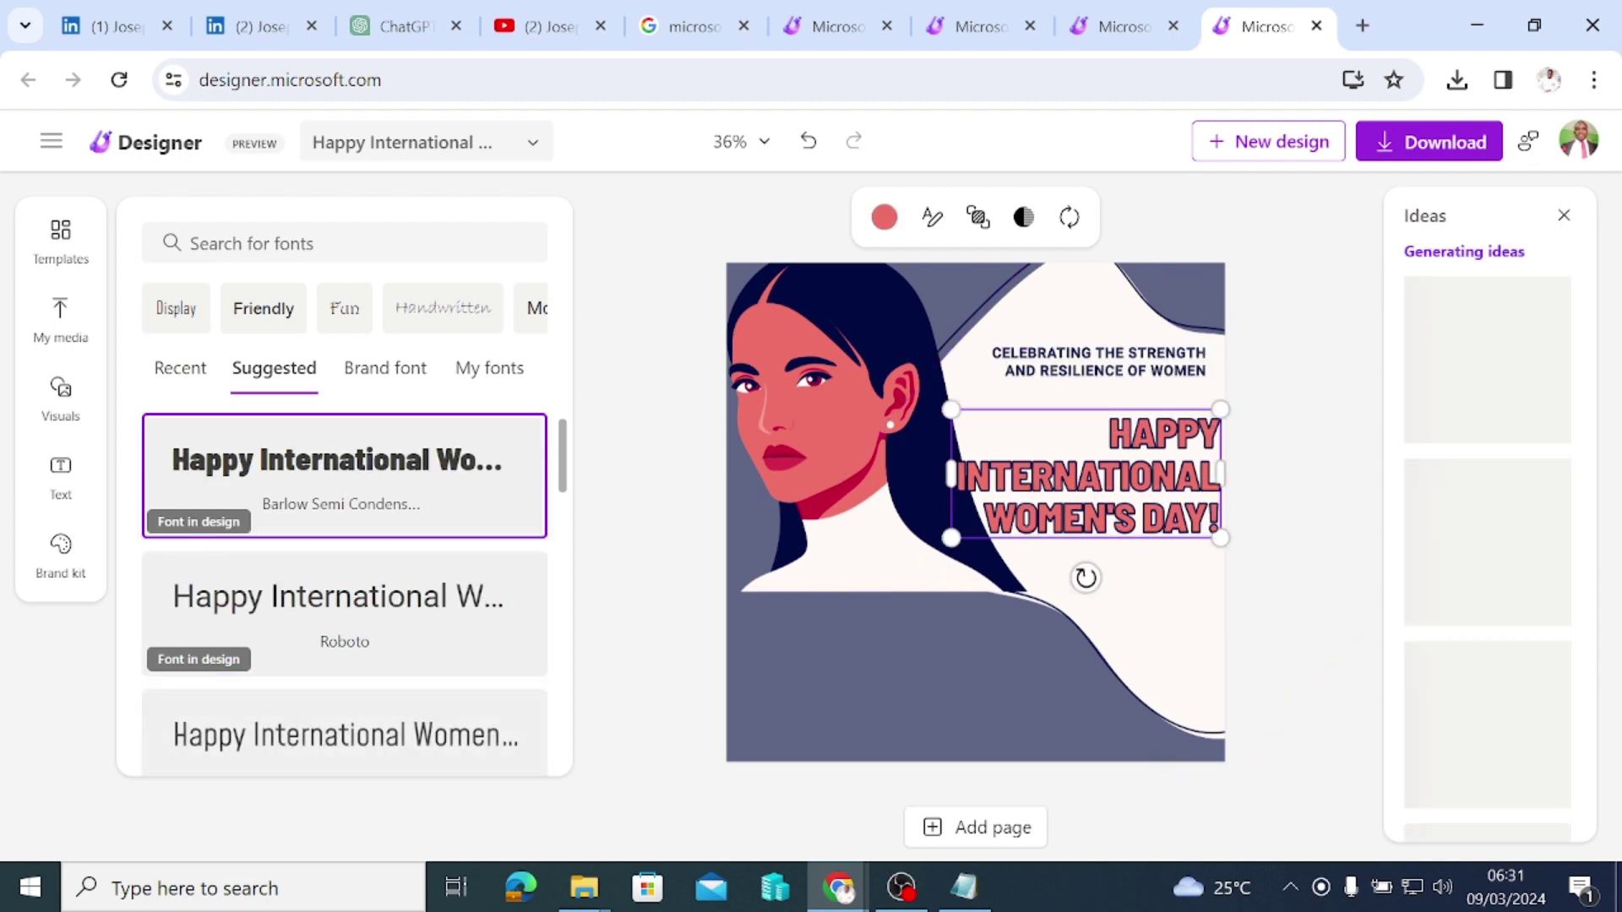
drag(1109, 434, 1135, 519)
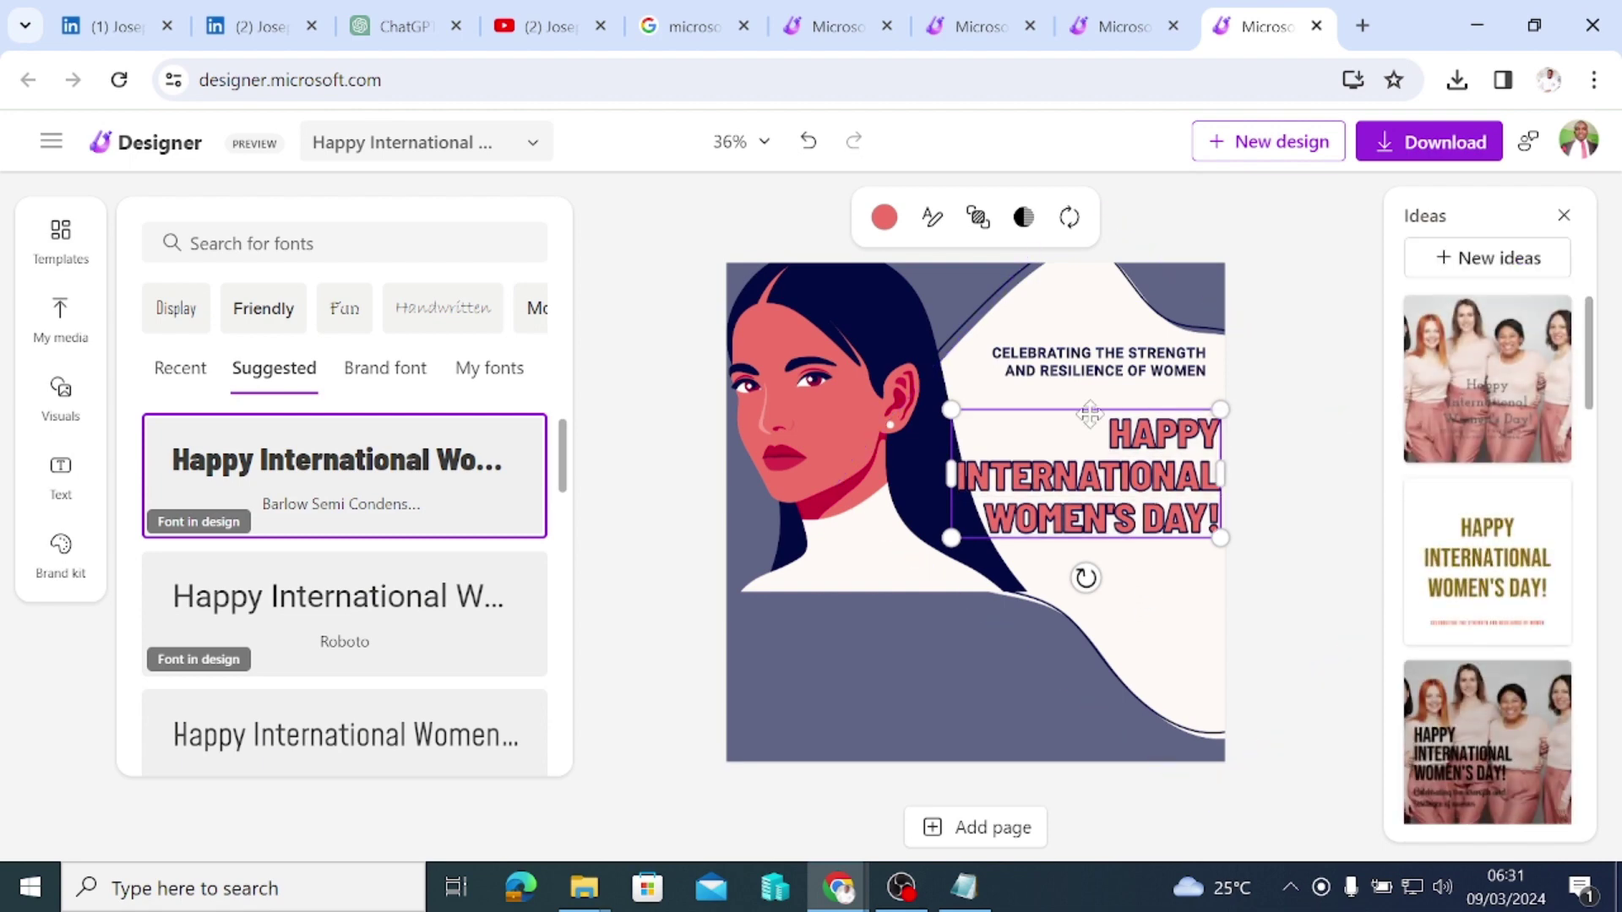
click(1089, 361)
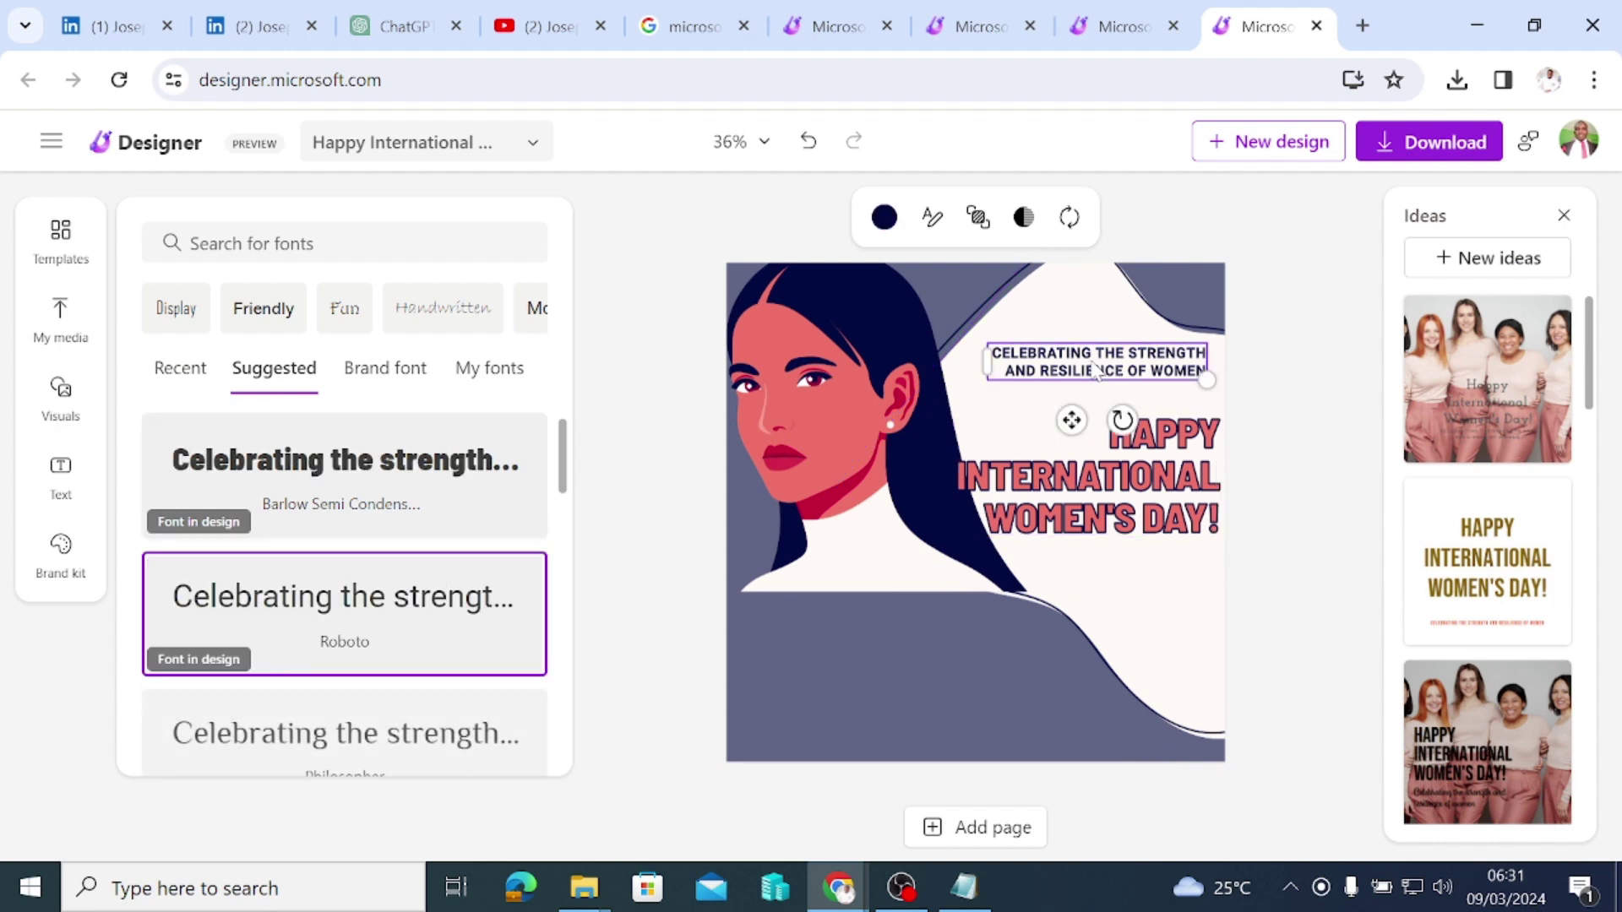
drag(1090, 361, 816, 730)
Step: Replace the bottom-left copy's text with 'From' followed by the creator's full name
double_click(816, 729)
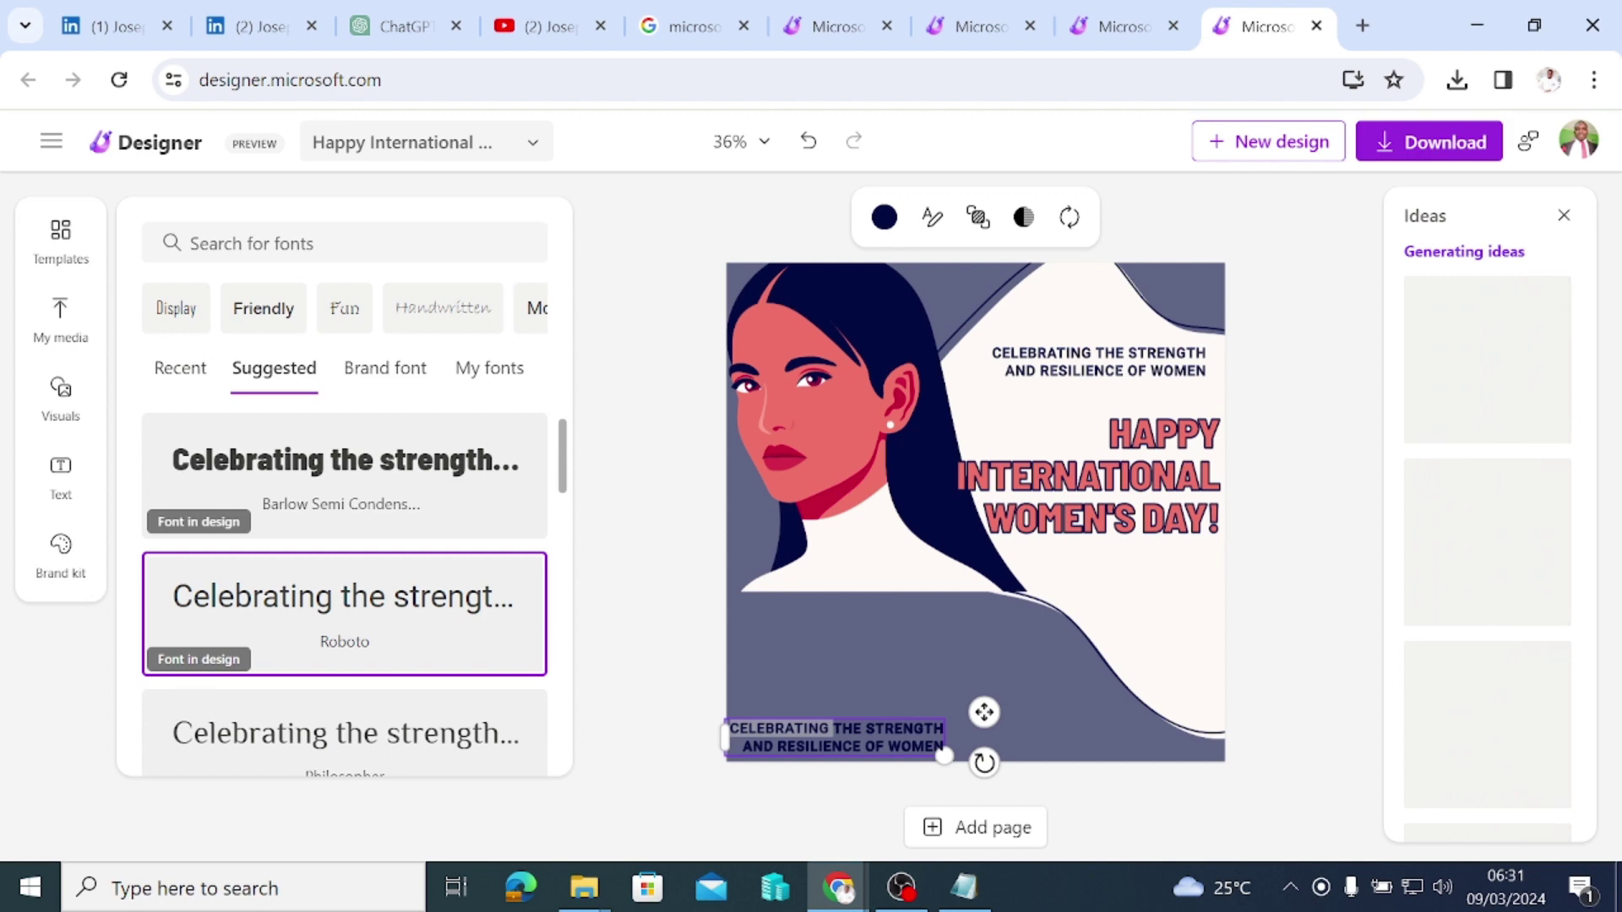
key(ctrl+a)
text(From)
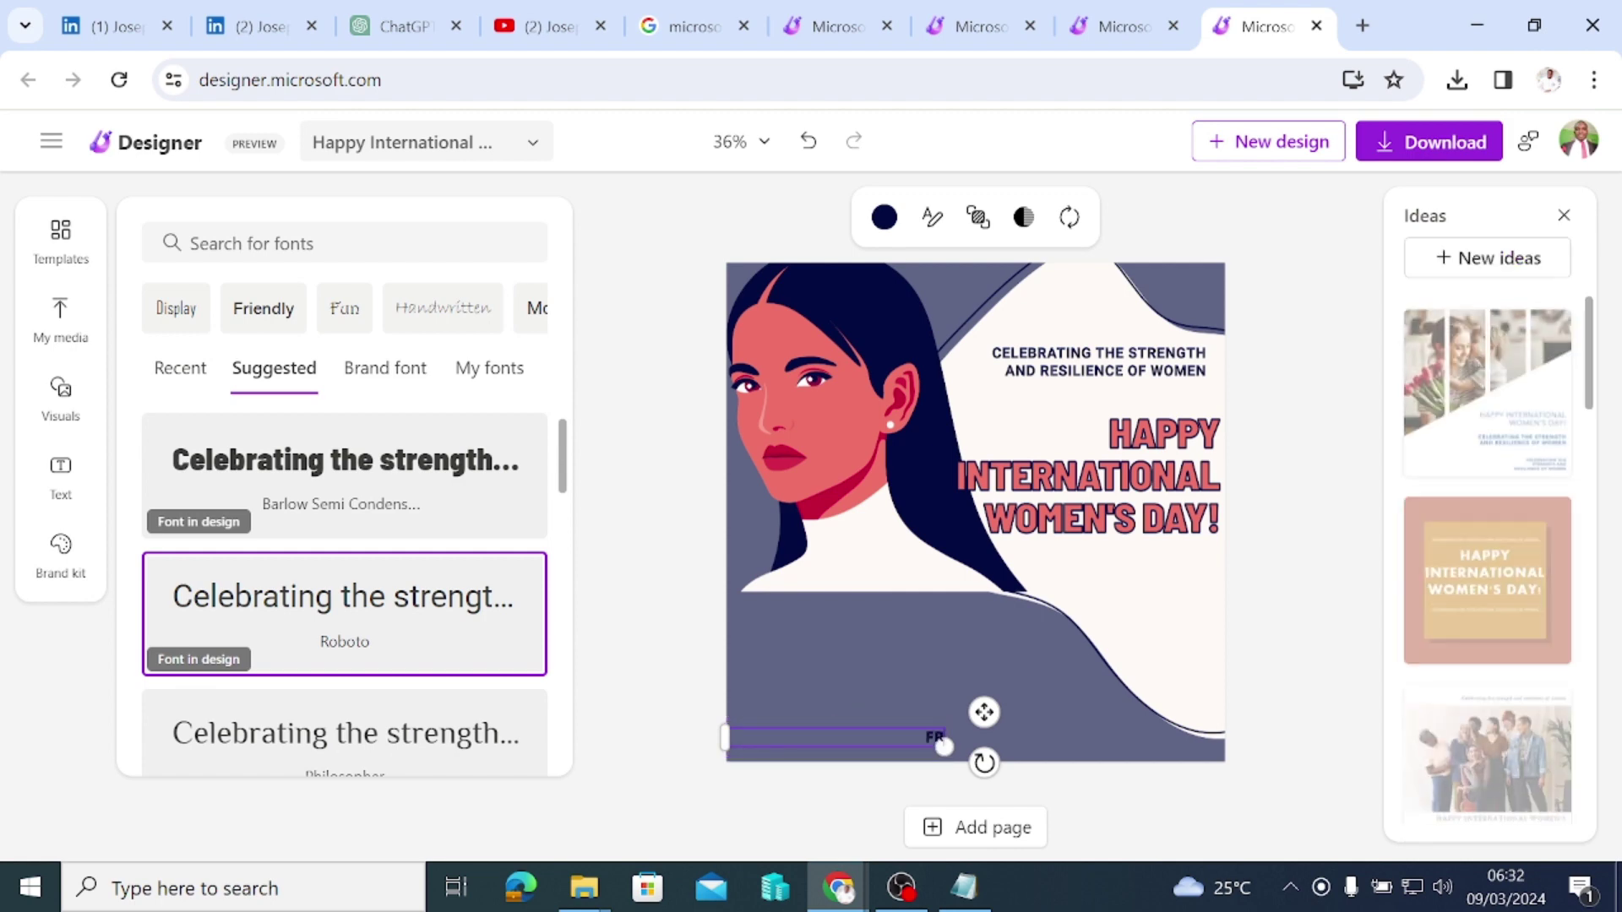
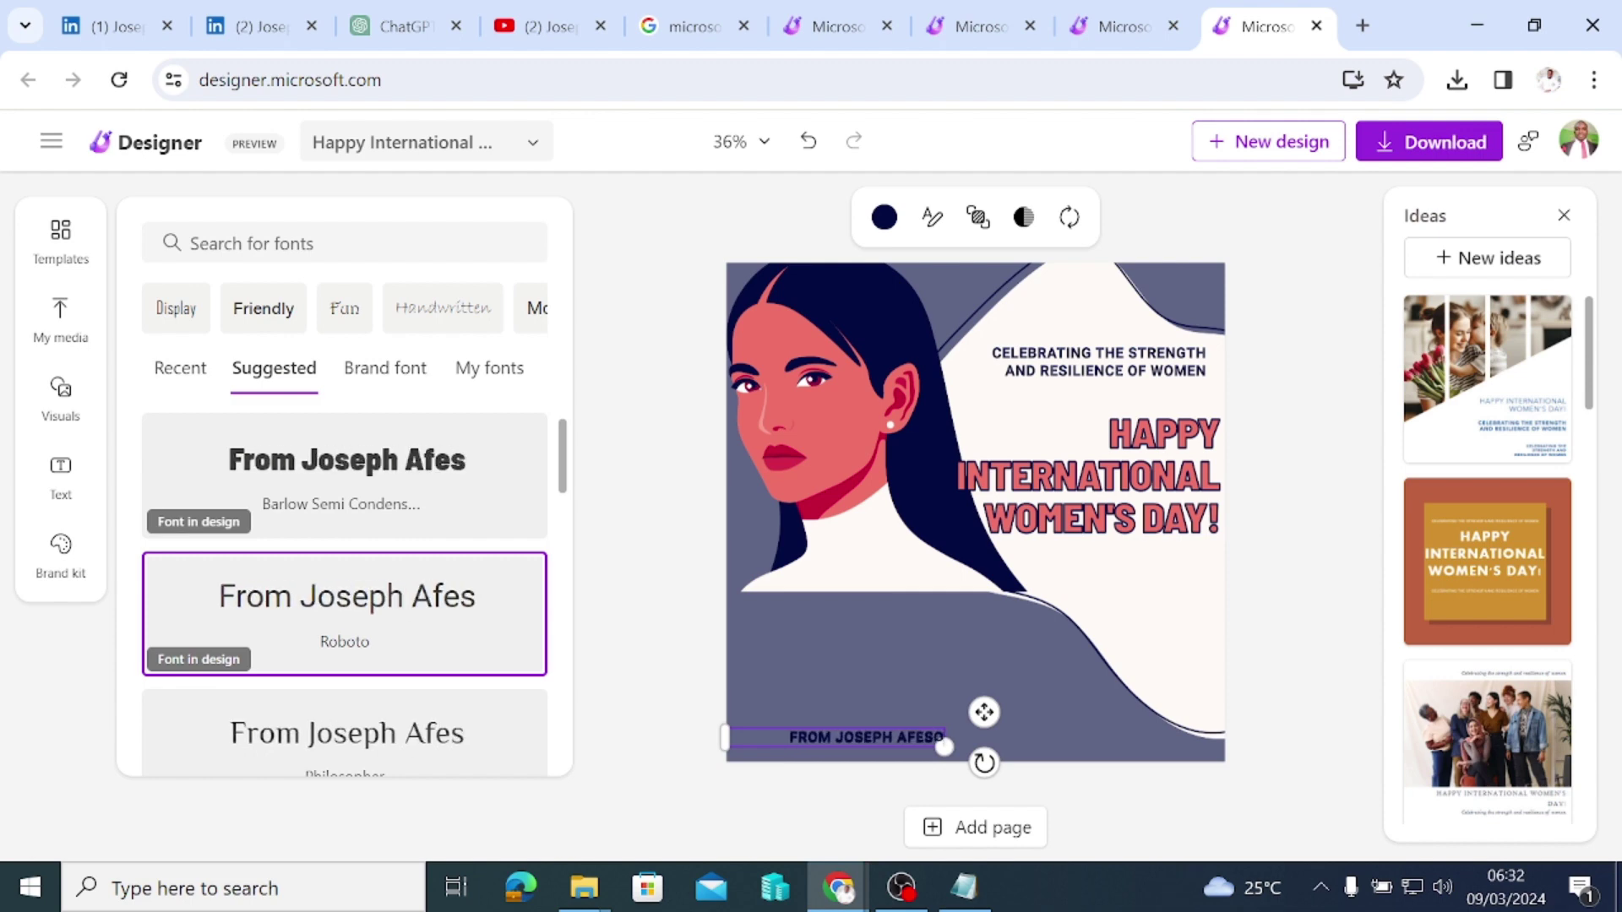
click(1224, 794)
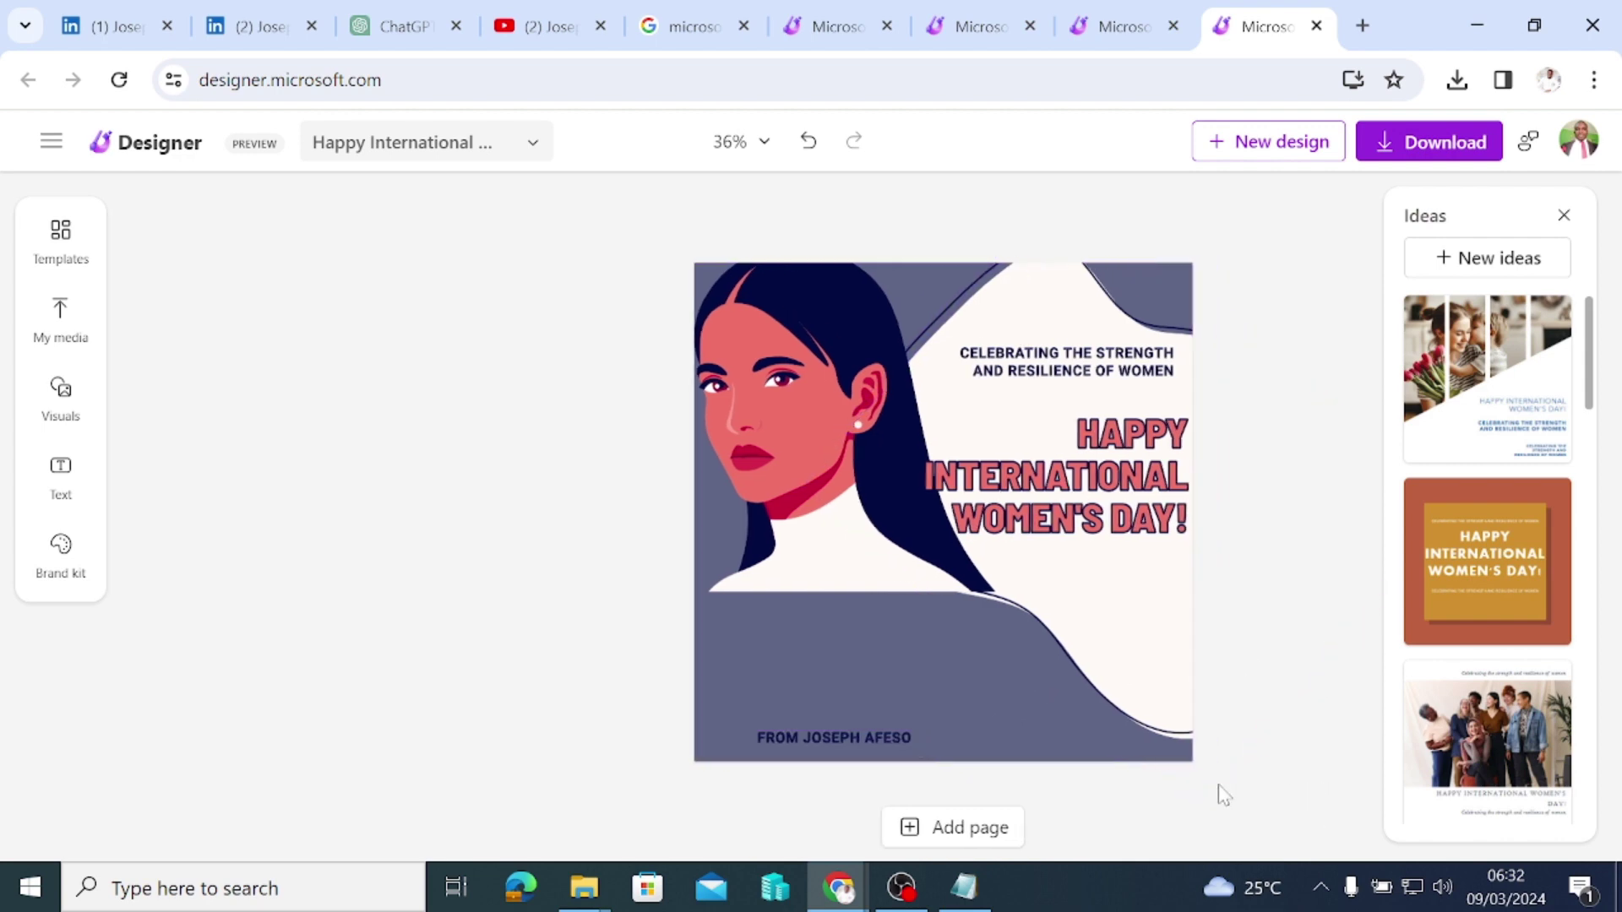
Step: Nudge the credit line lower-left and recolour it light grey after trying red
click(615, 745)
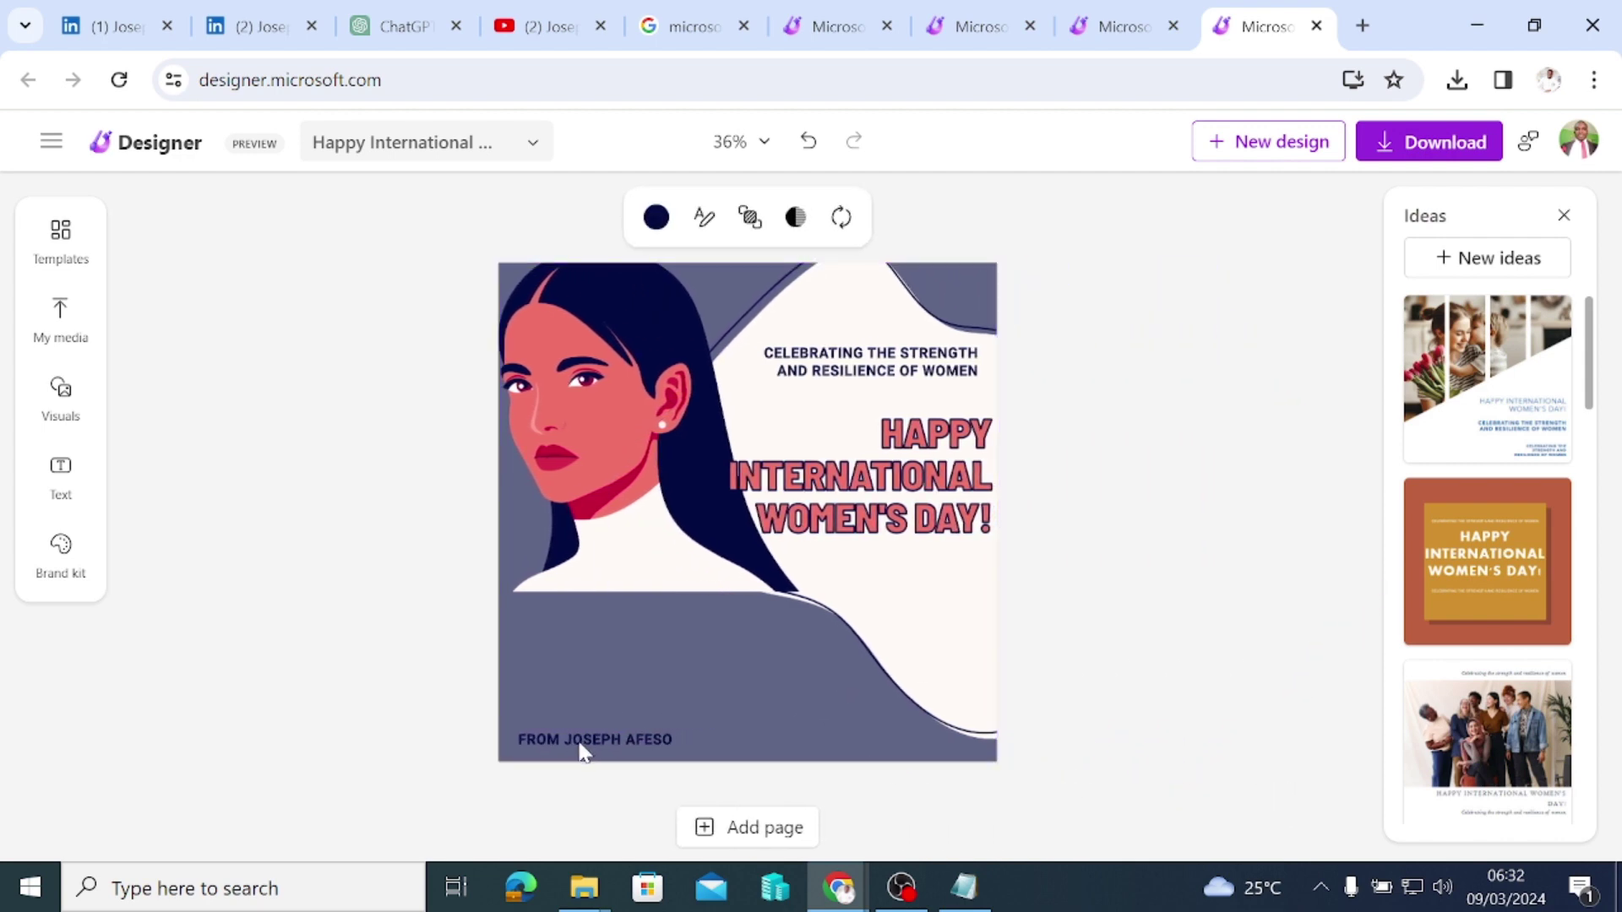
drag(580, 751, 571, 755)
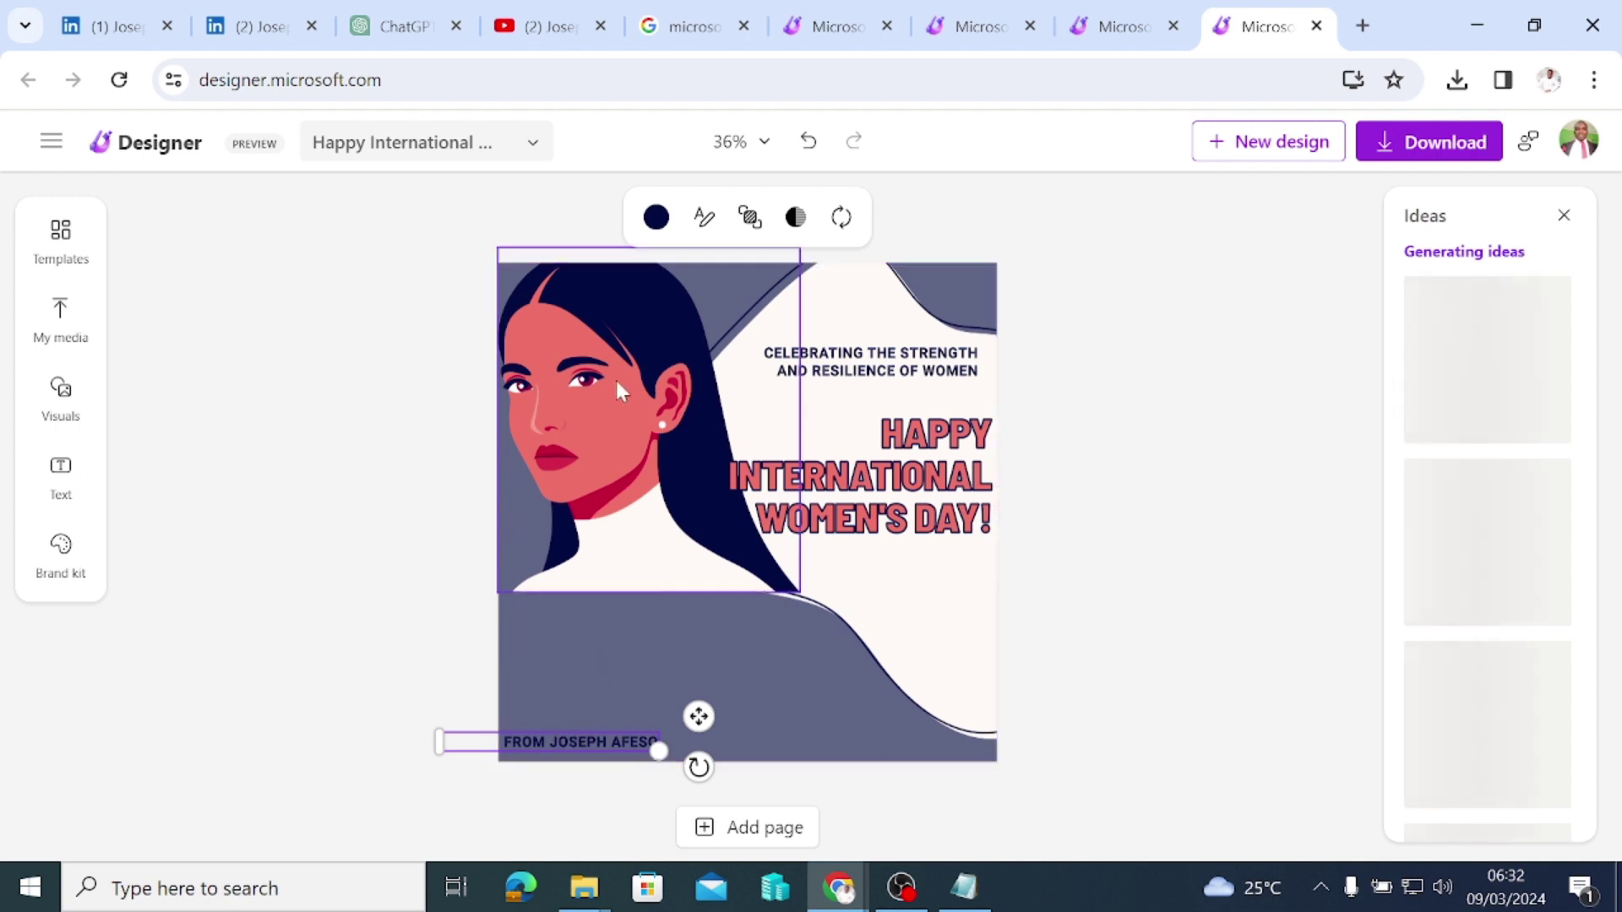
click(656, 218)
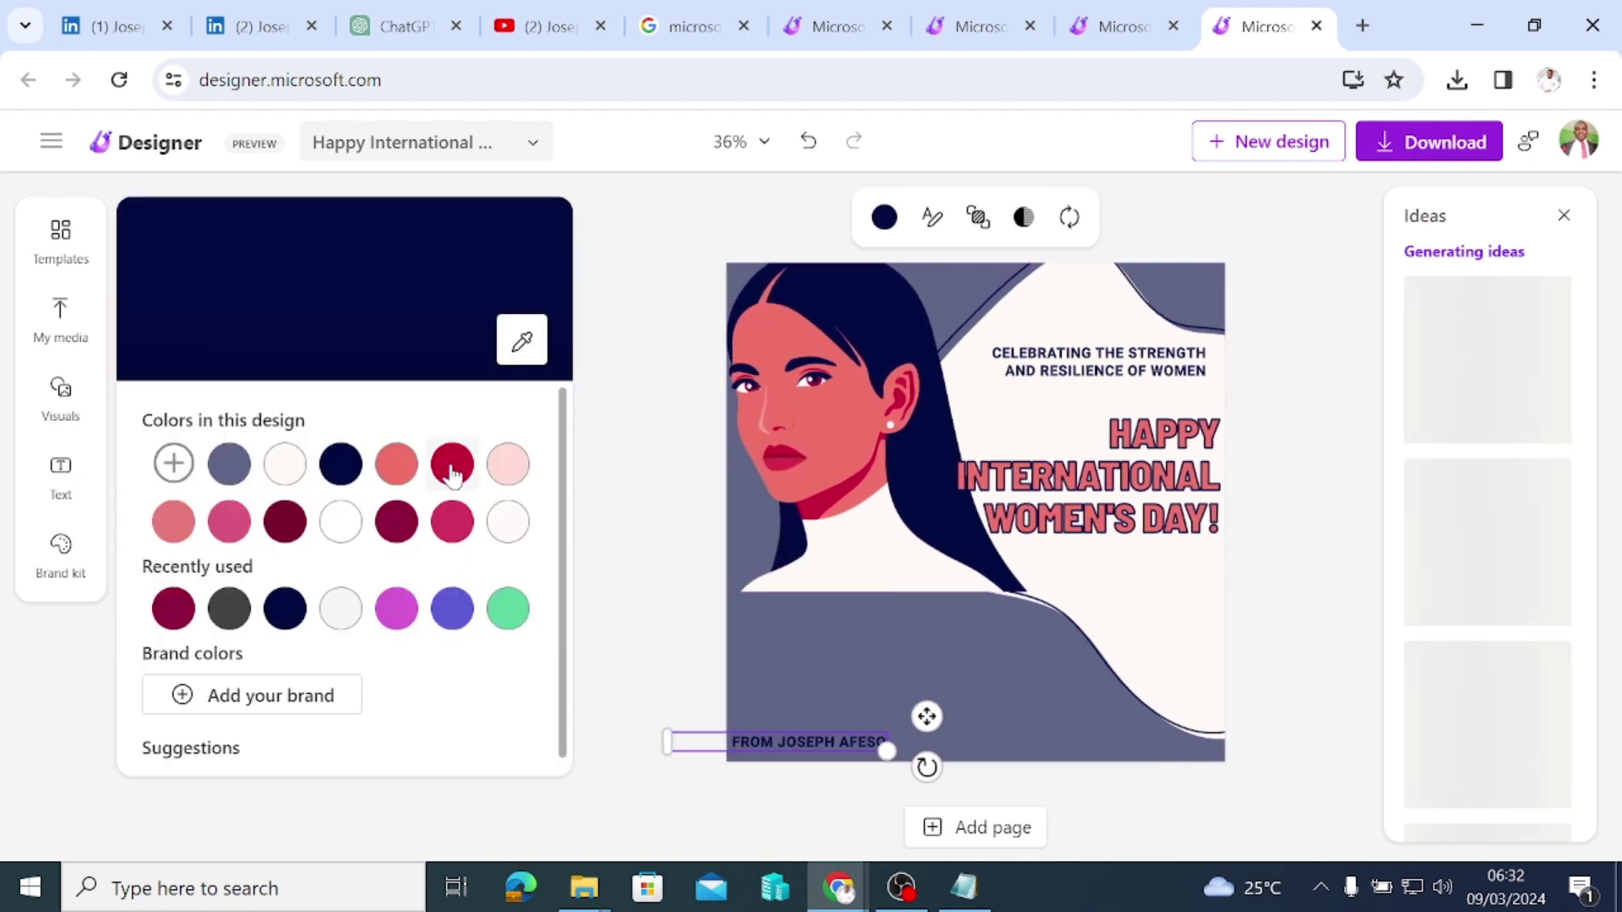
click(454, 473)
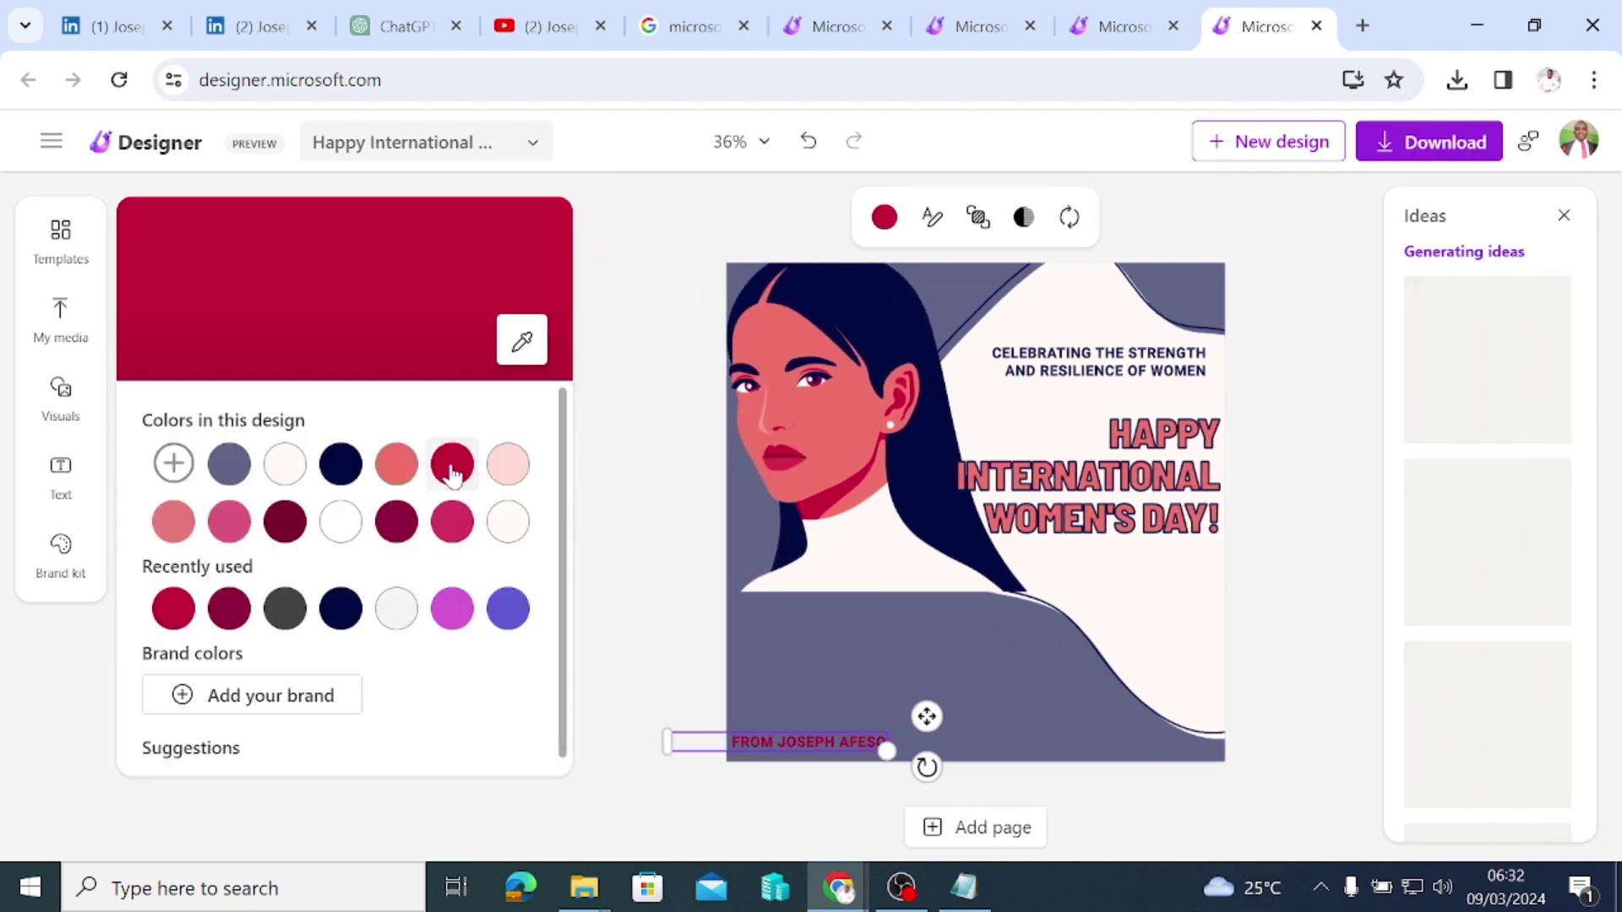
click(396, 608)
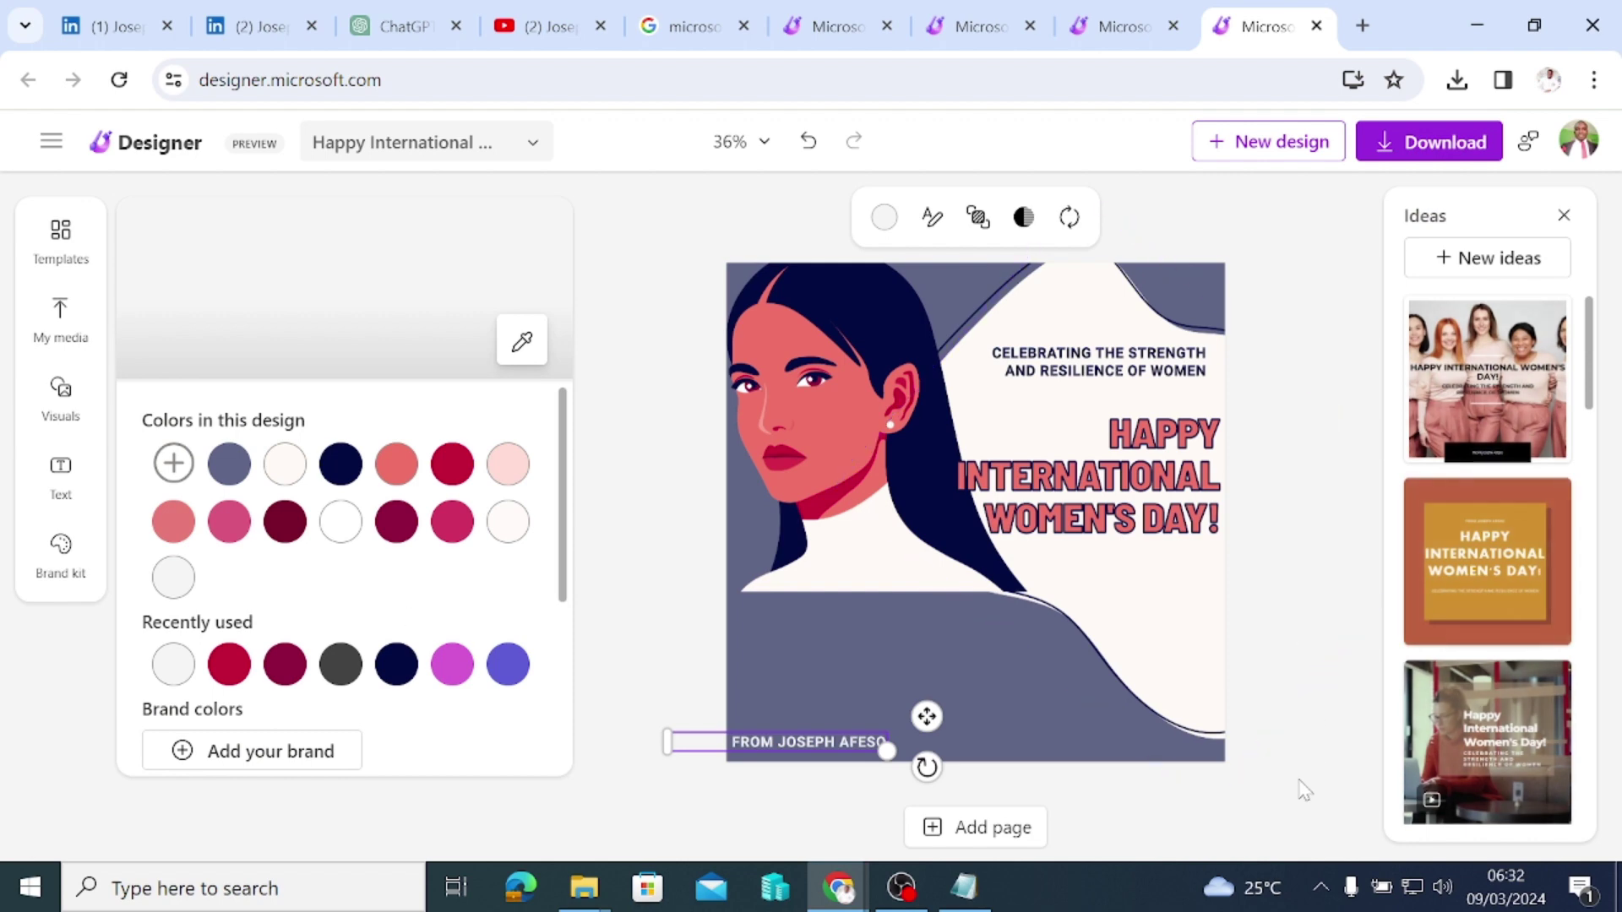
click(1305, 790)
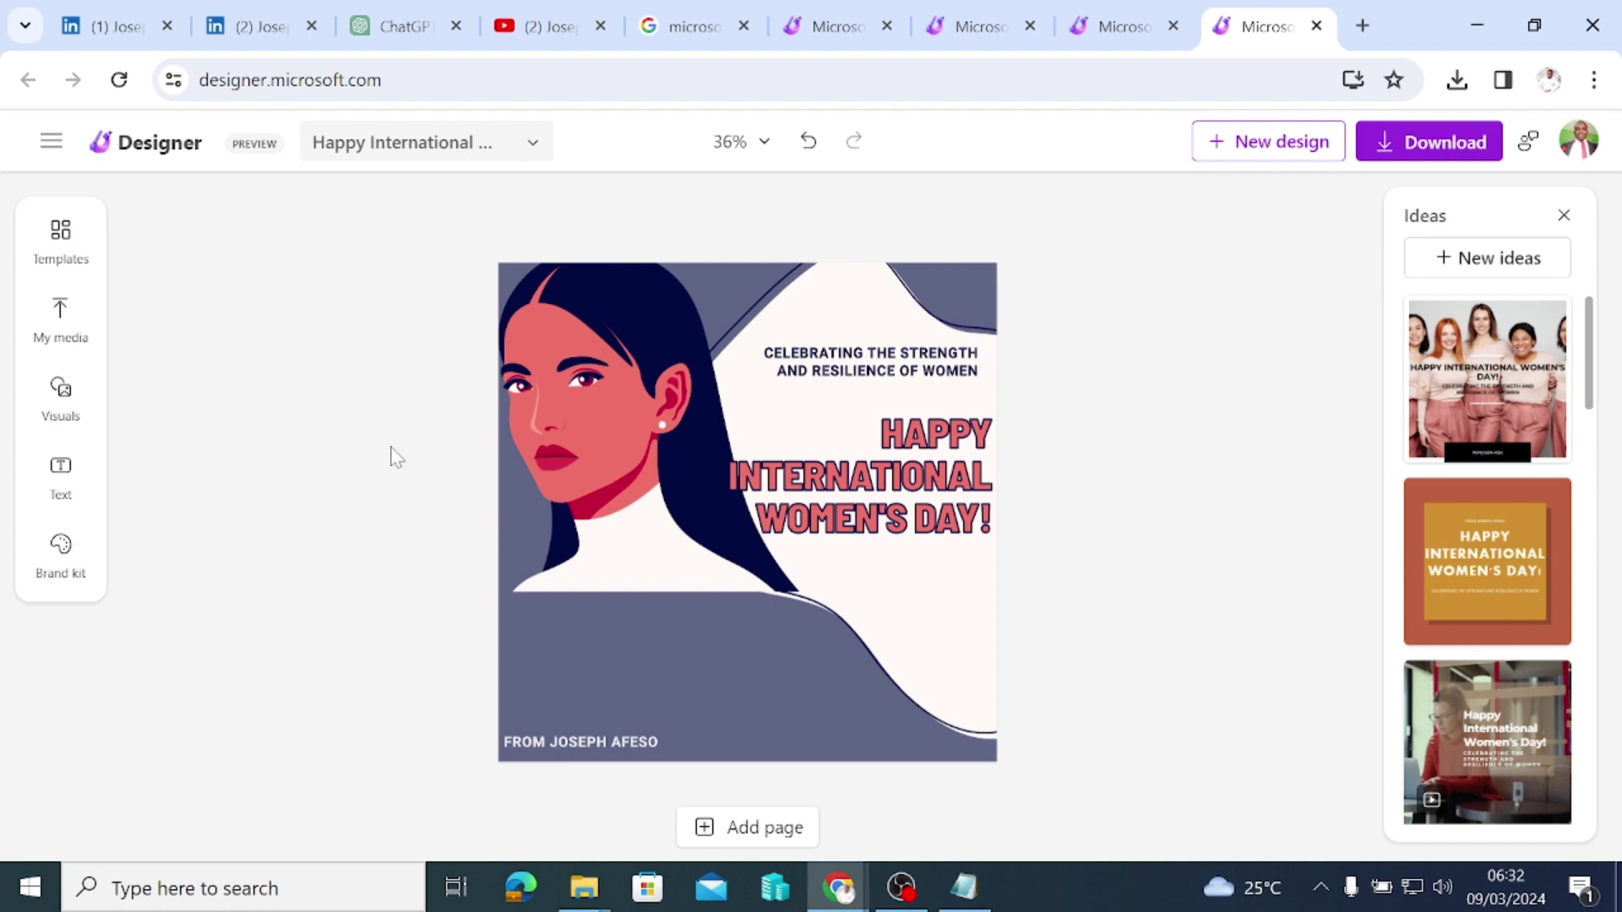
Step: Nudge the credit left, then open My media and browse uploaded photos without uploading
click(550, 747)
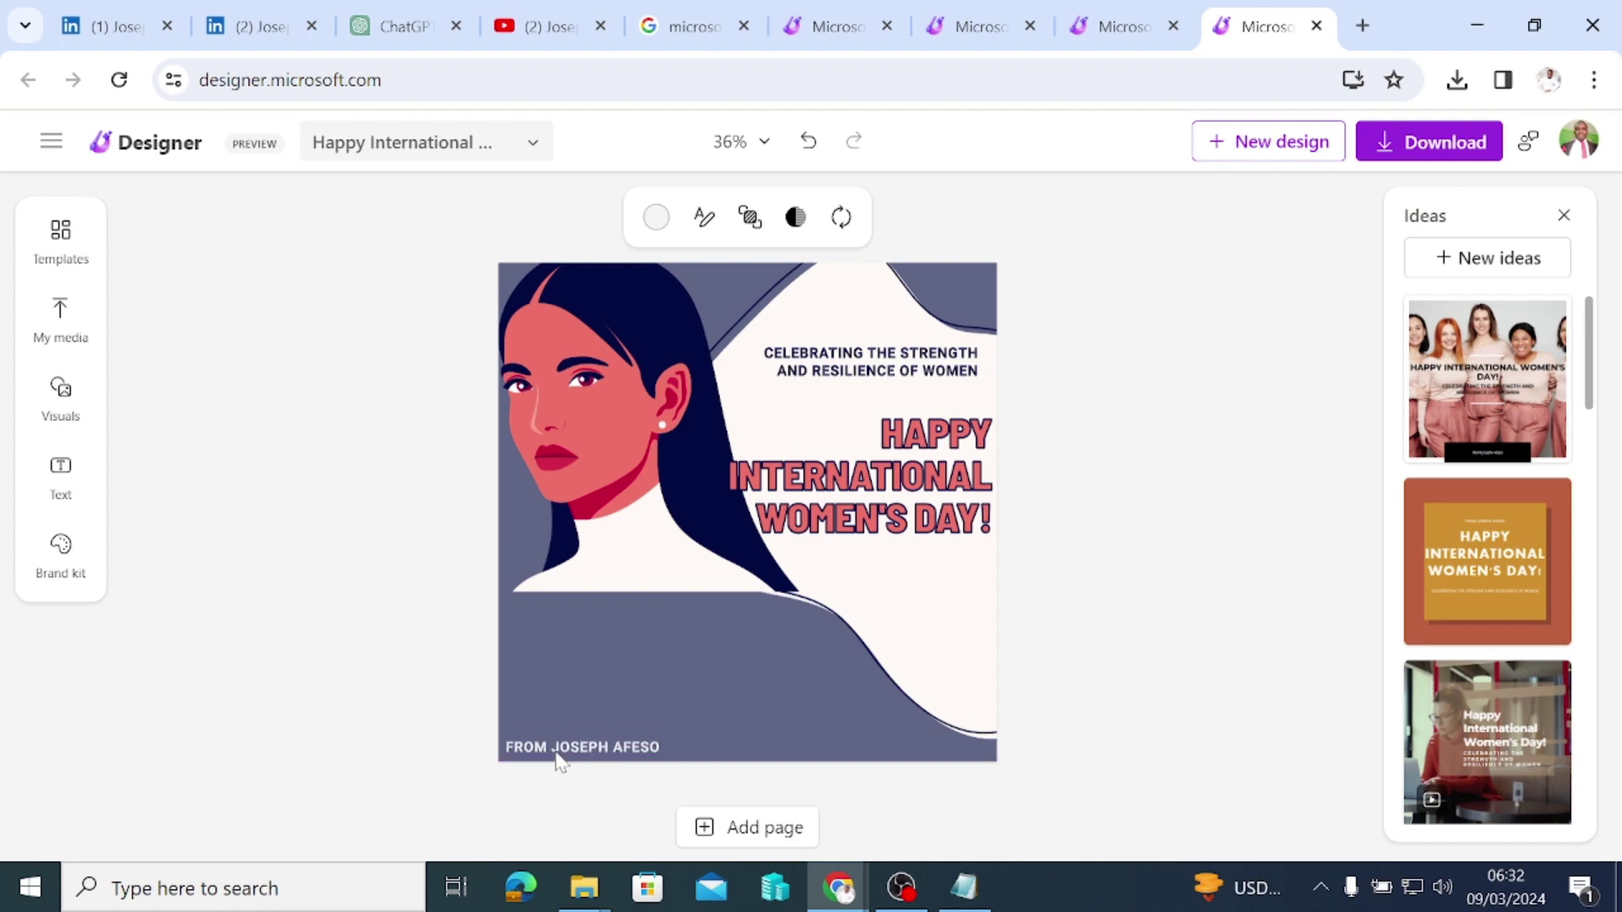
drag(556, 754, 549, 752)
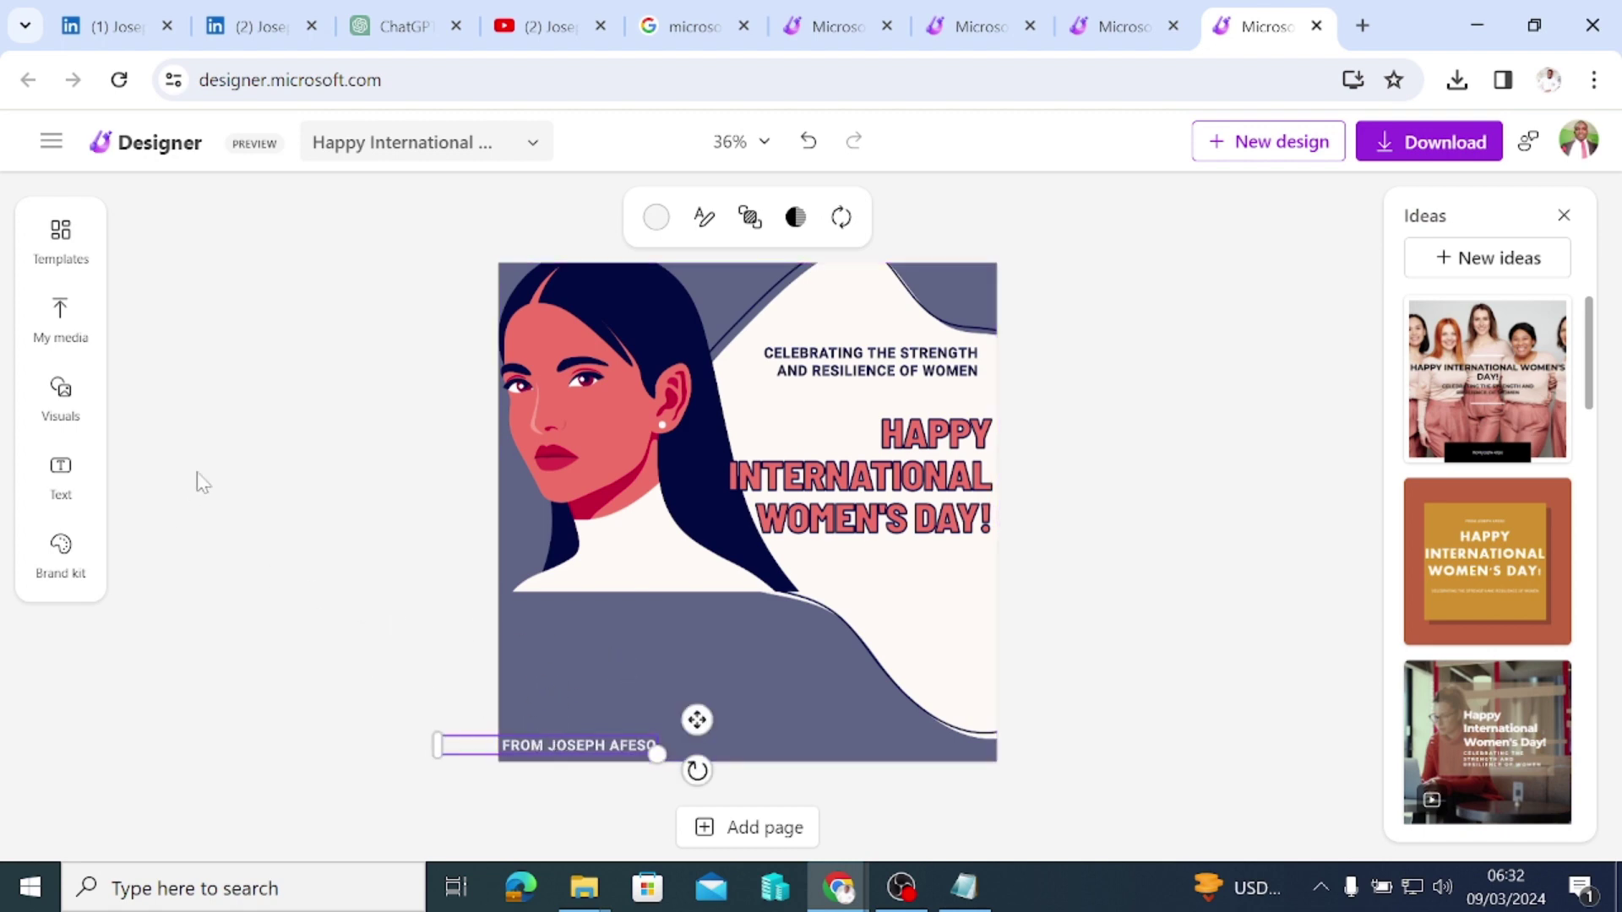
click(59, 329)
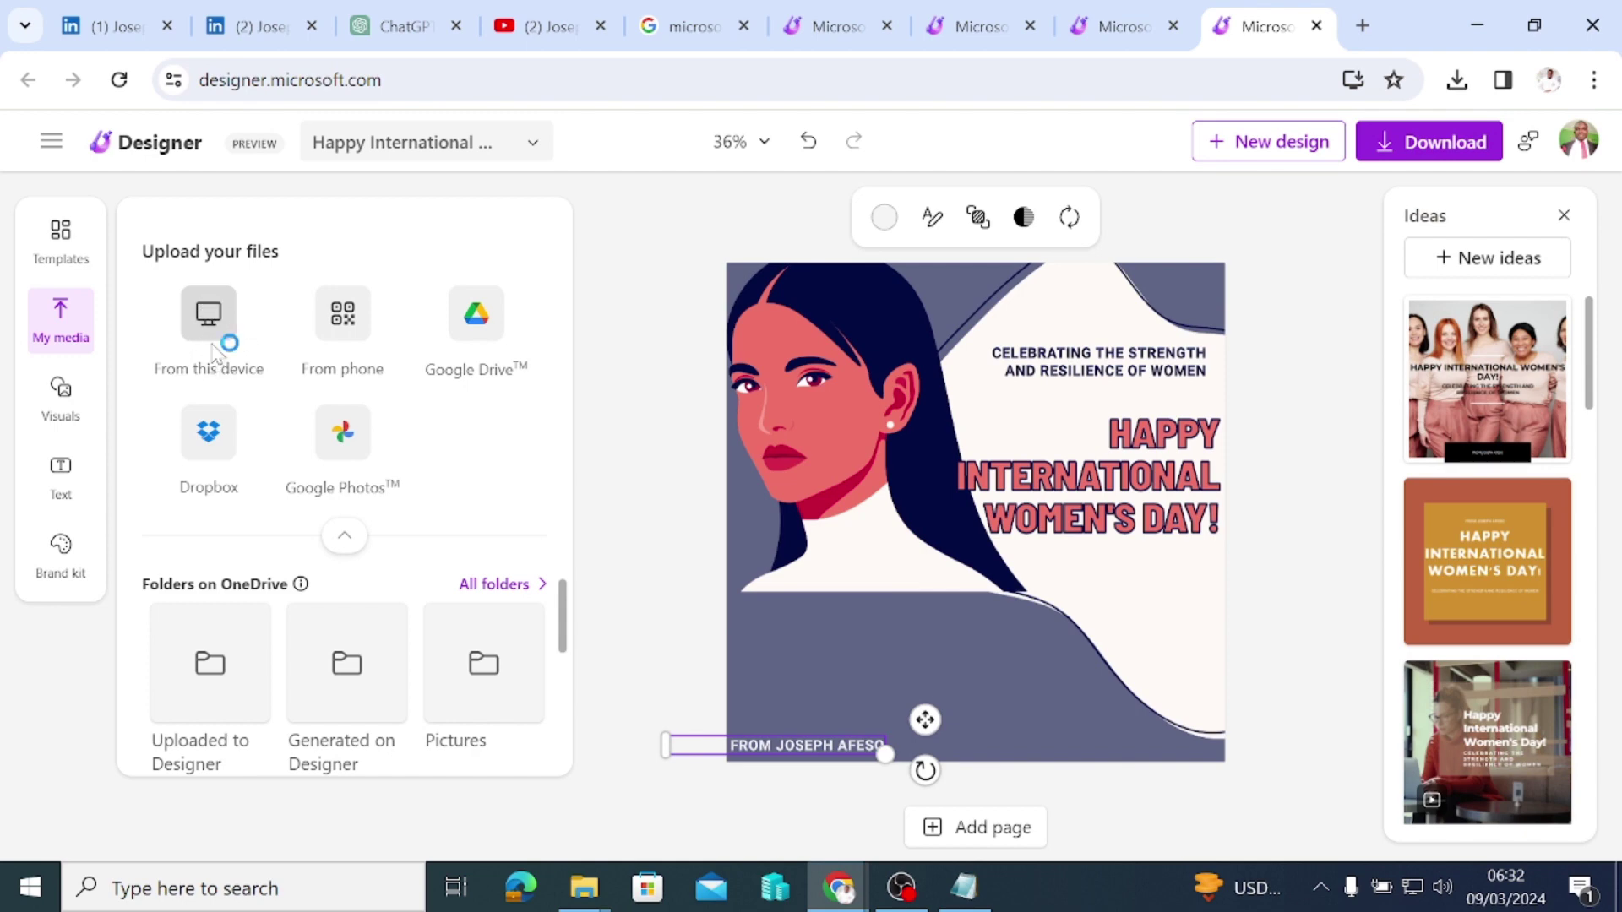
click(214, 346)
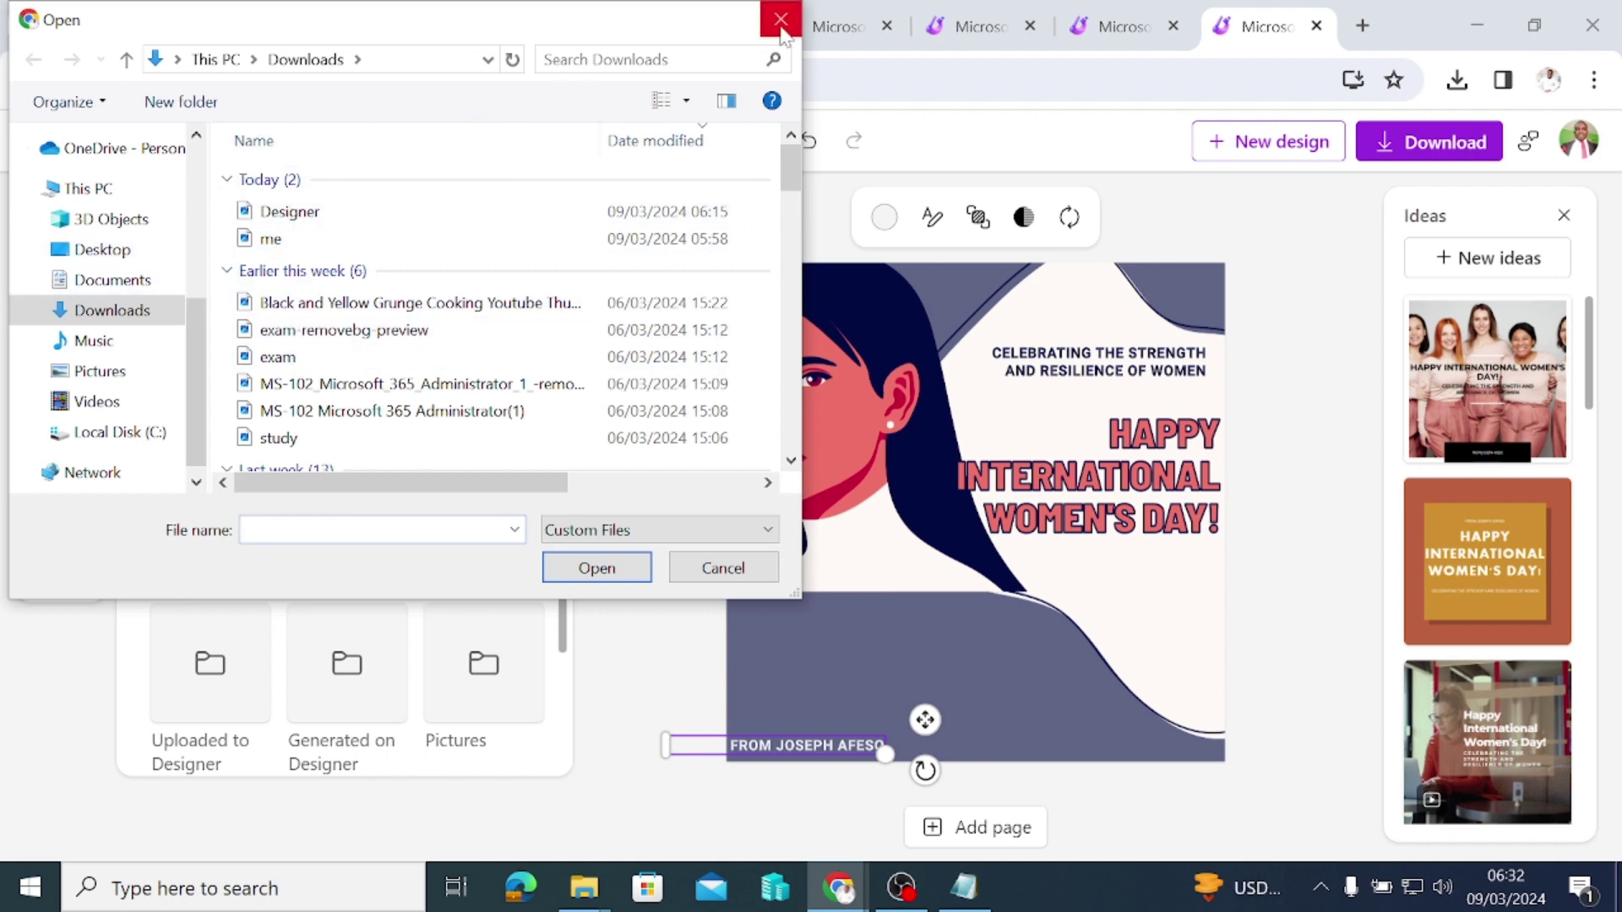
key(Escape)
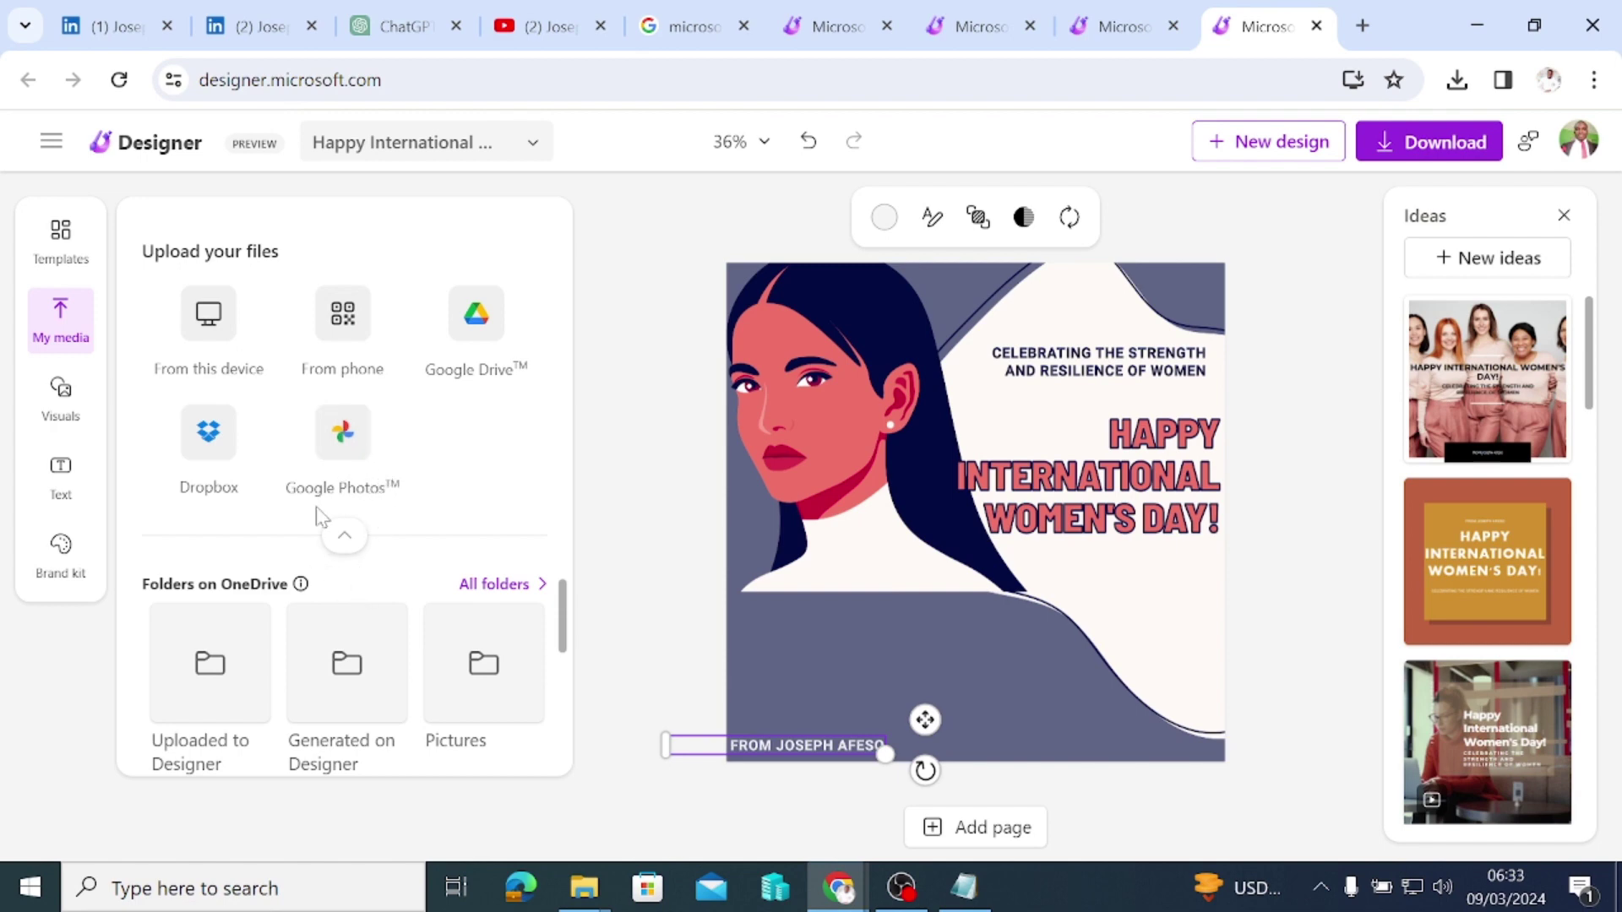
scroll(568, 612, down, 3)
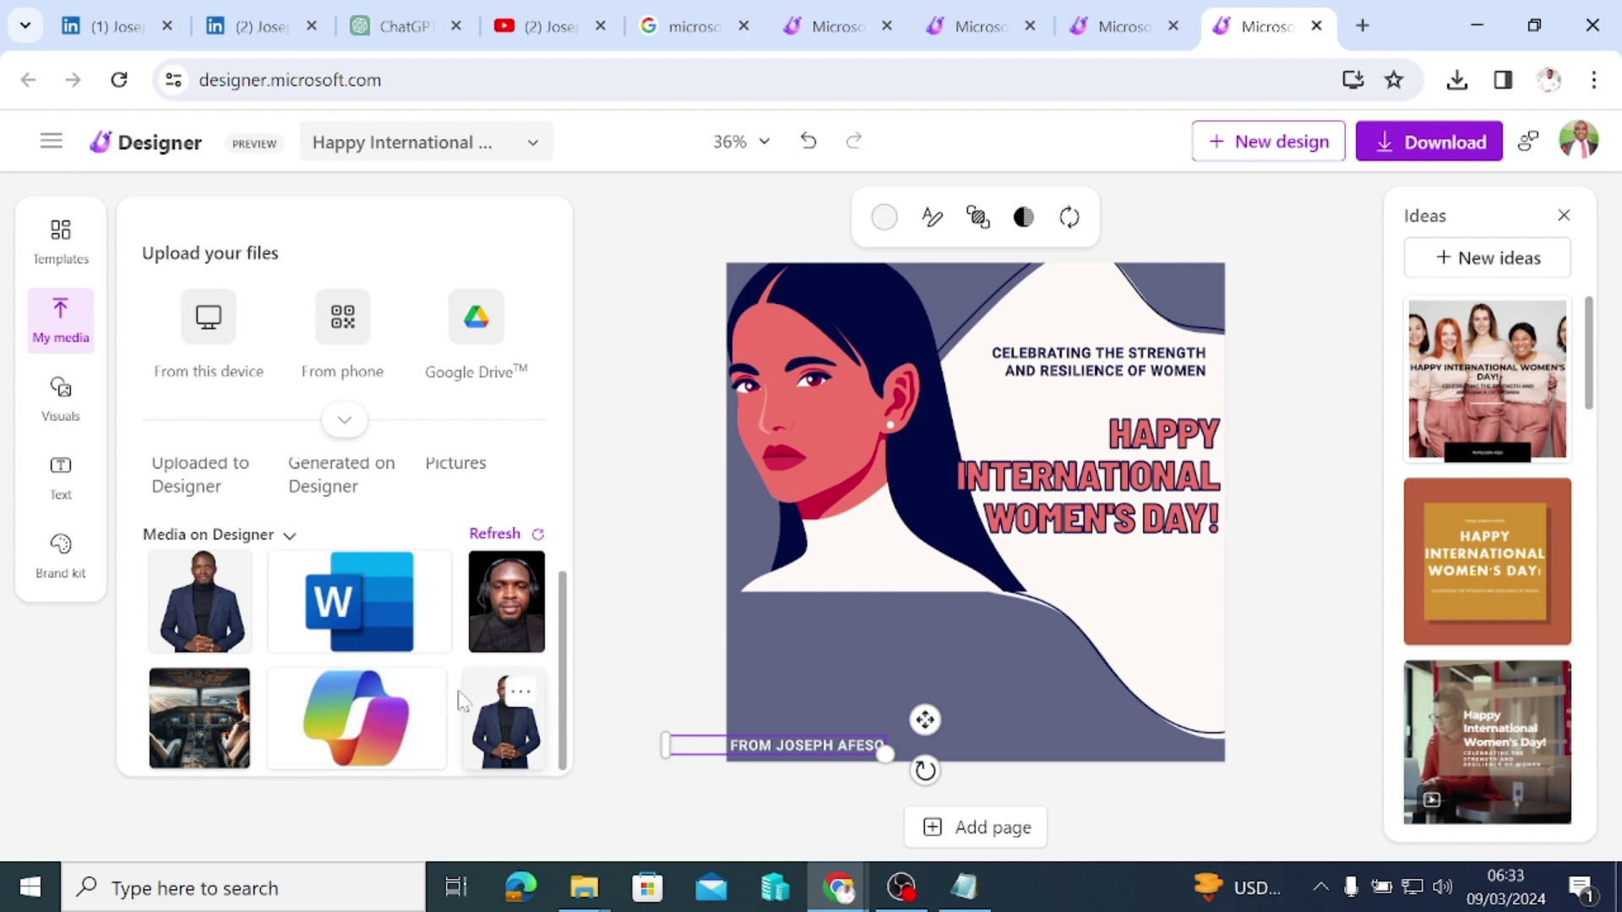
Step: Add the man-in-suit photo to the poster, apply the Light filter, and remove its background
click(497, 731)
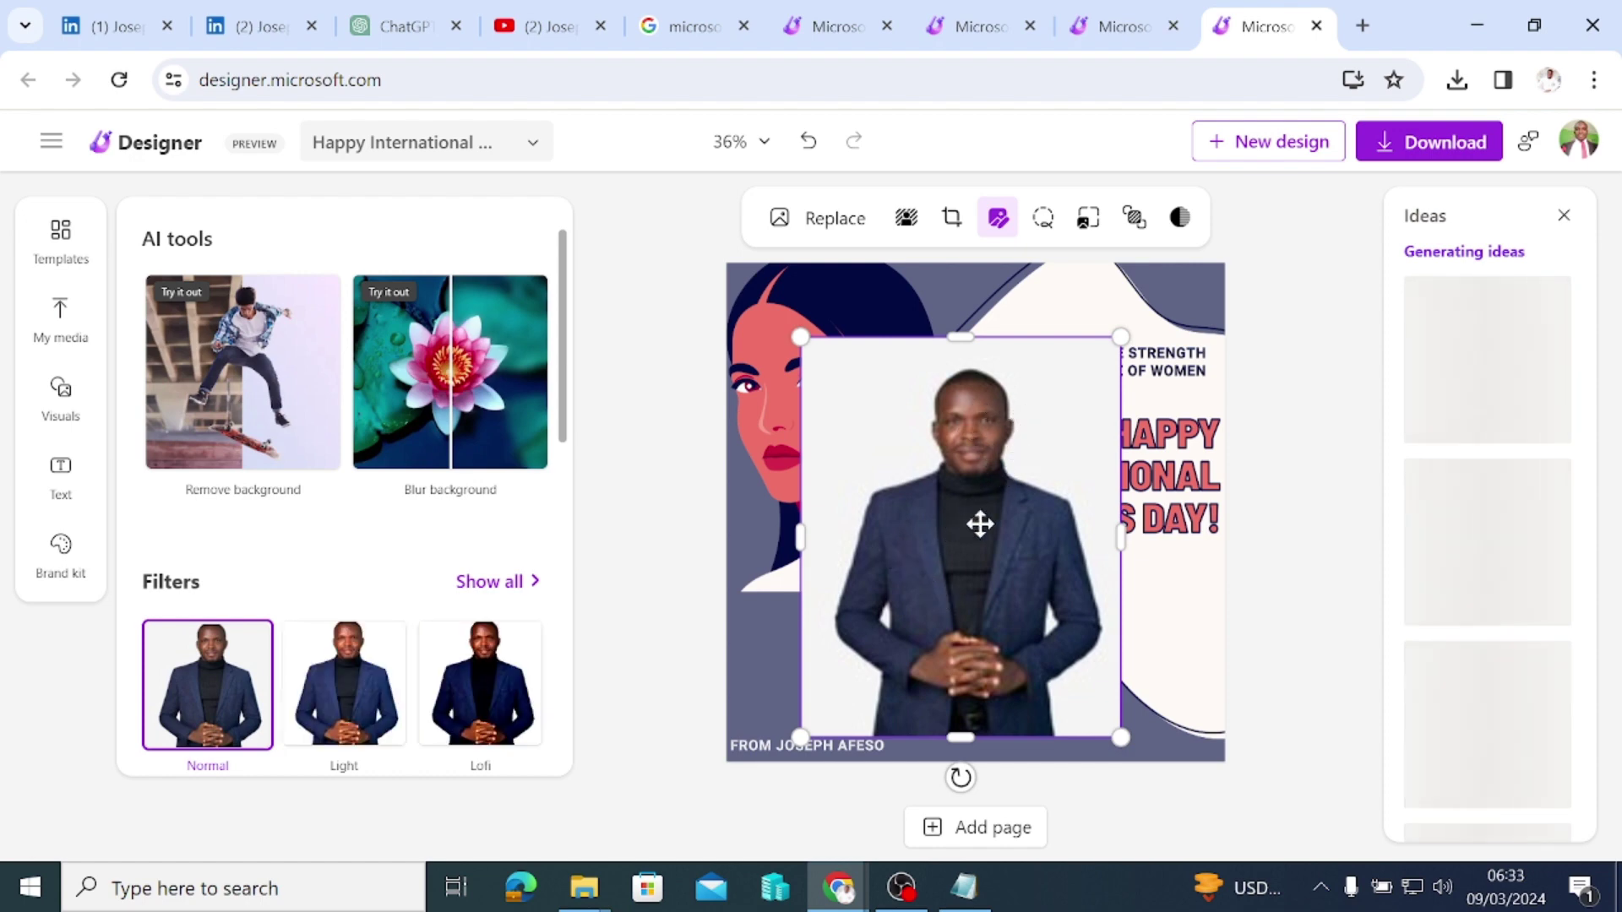
click(359, 700)
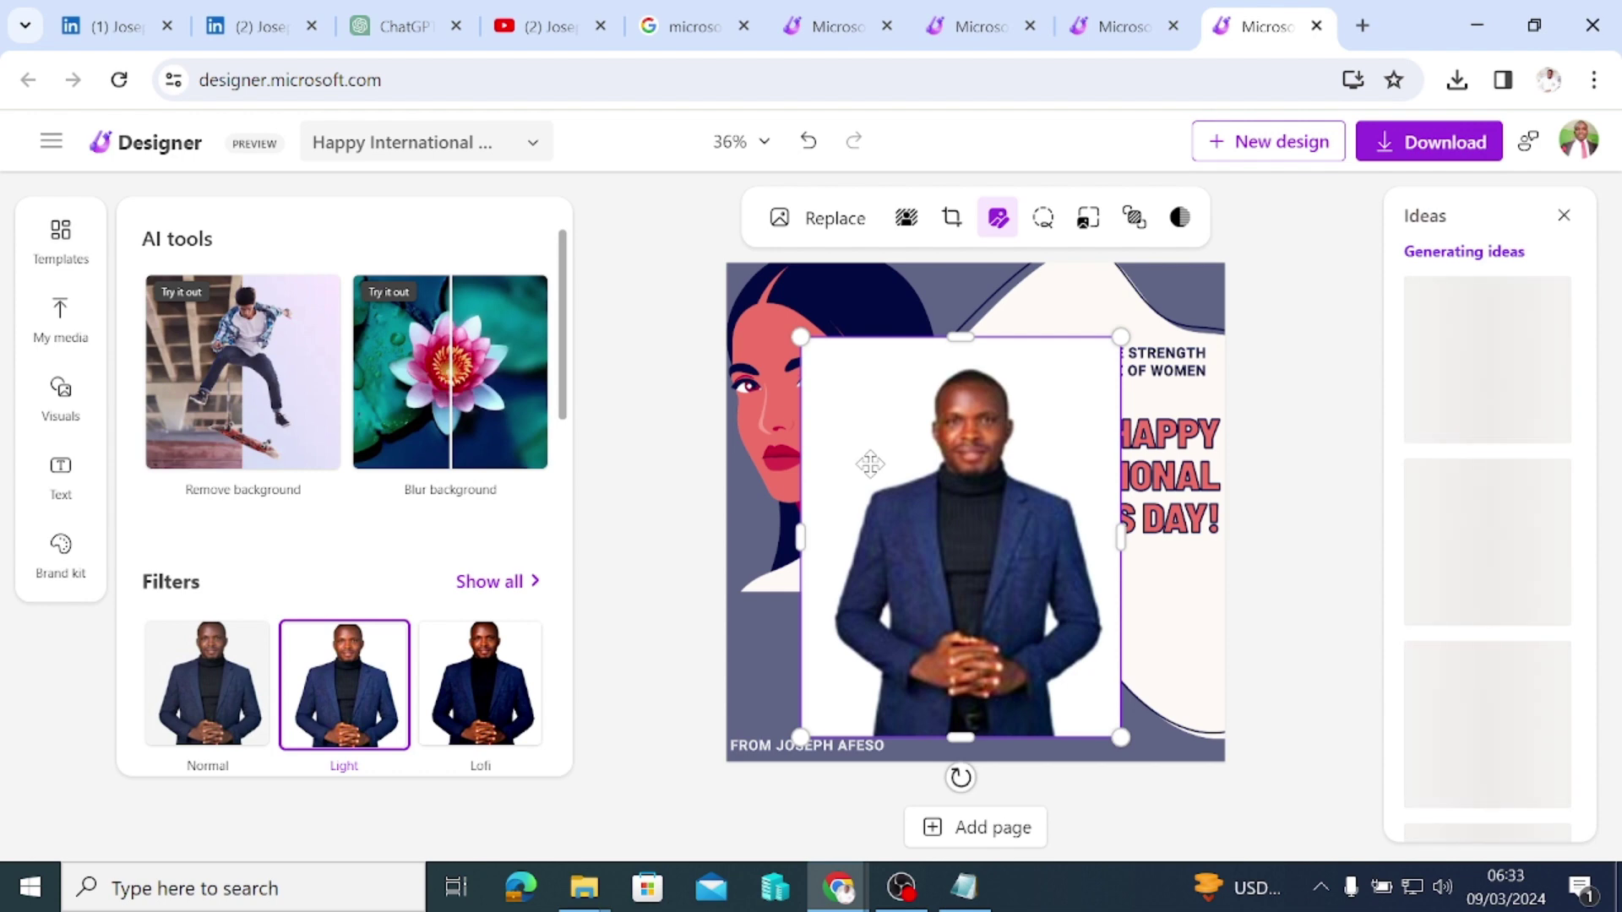
click(907, 218)
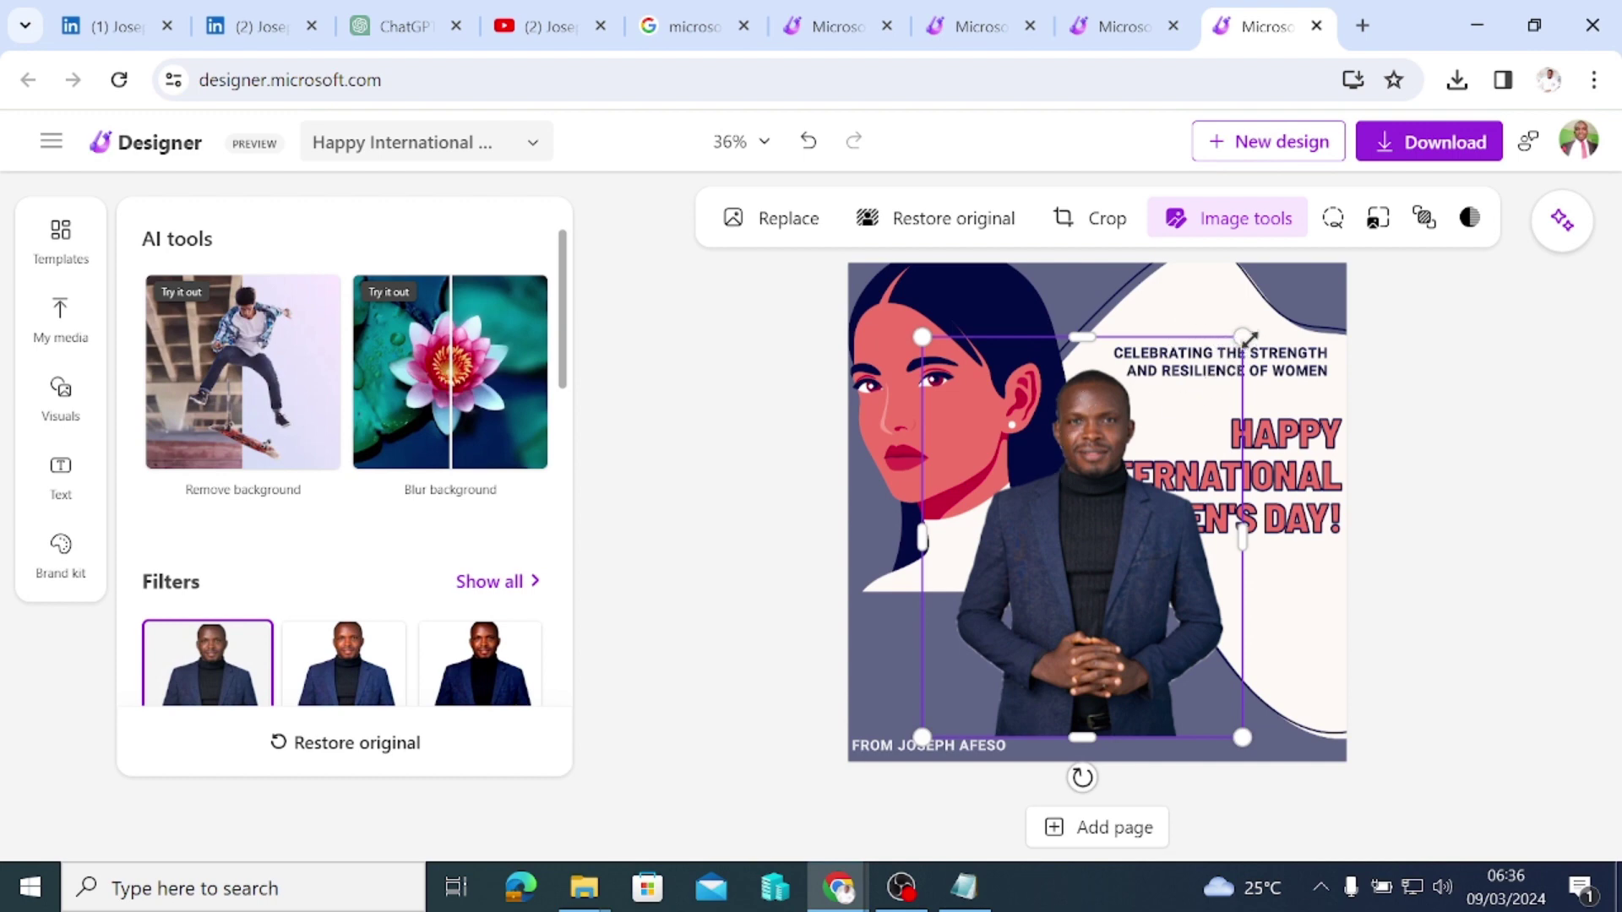
Step: Resize the cutout, shift it left, and lower its opacity to 50%
drag(1243, 336, 989, 595)
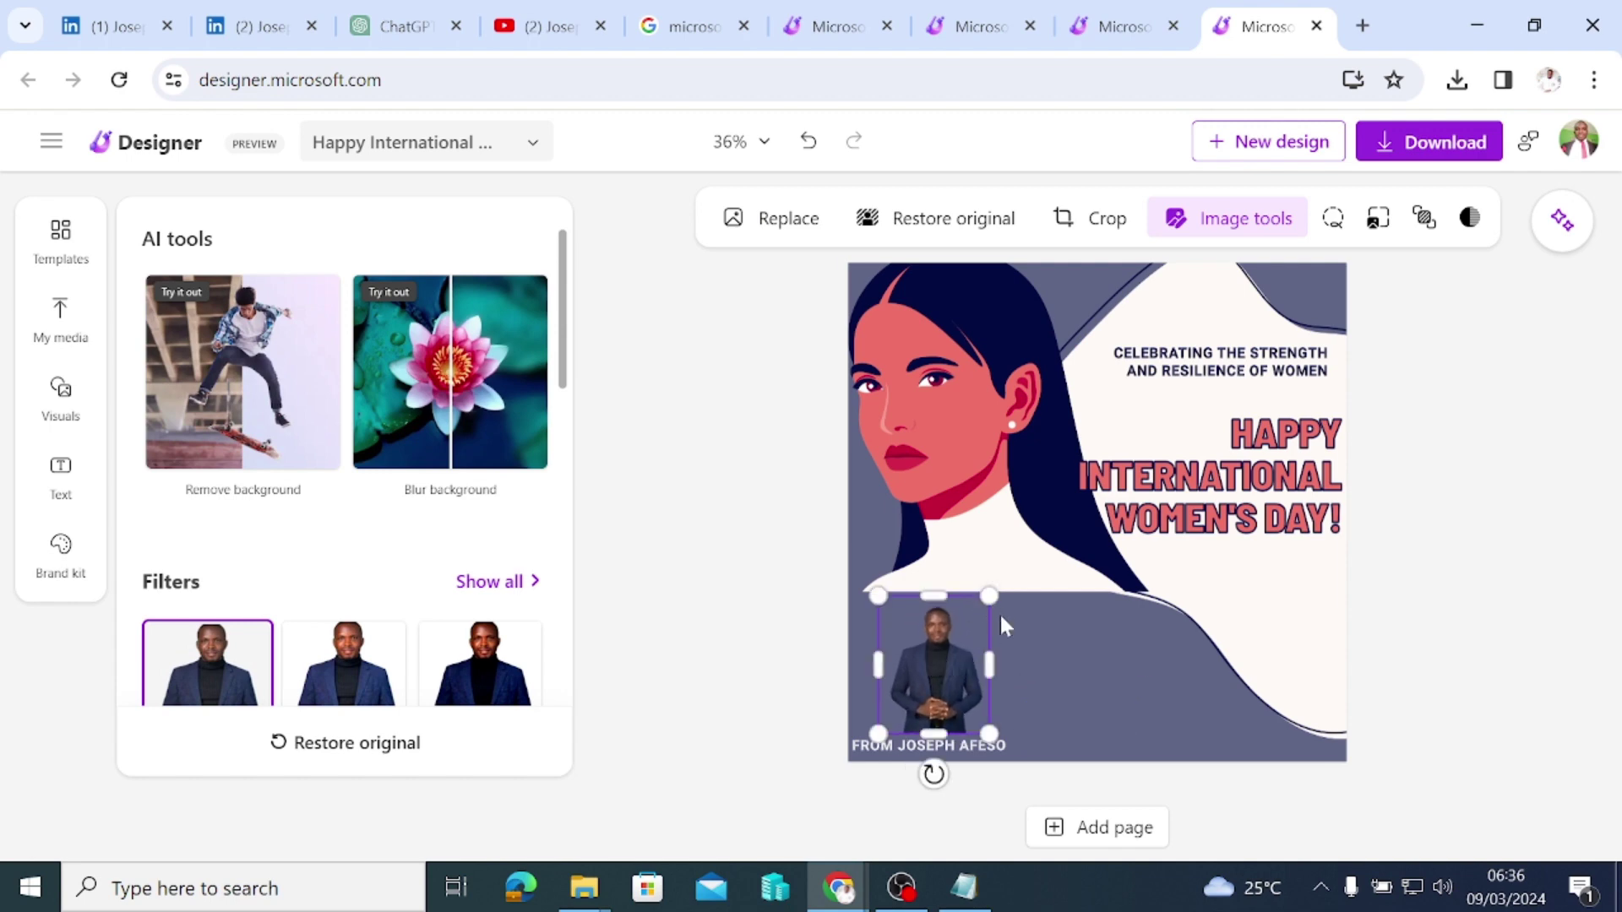
drag(990, 596, 1214, 314)
drag(1106, 580, 1035, 576)
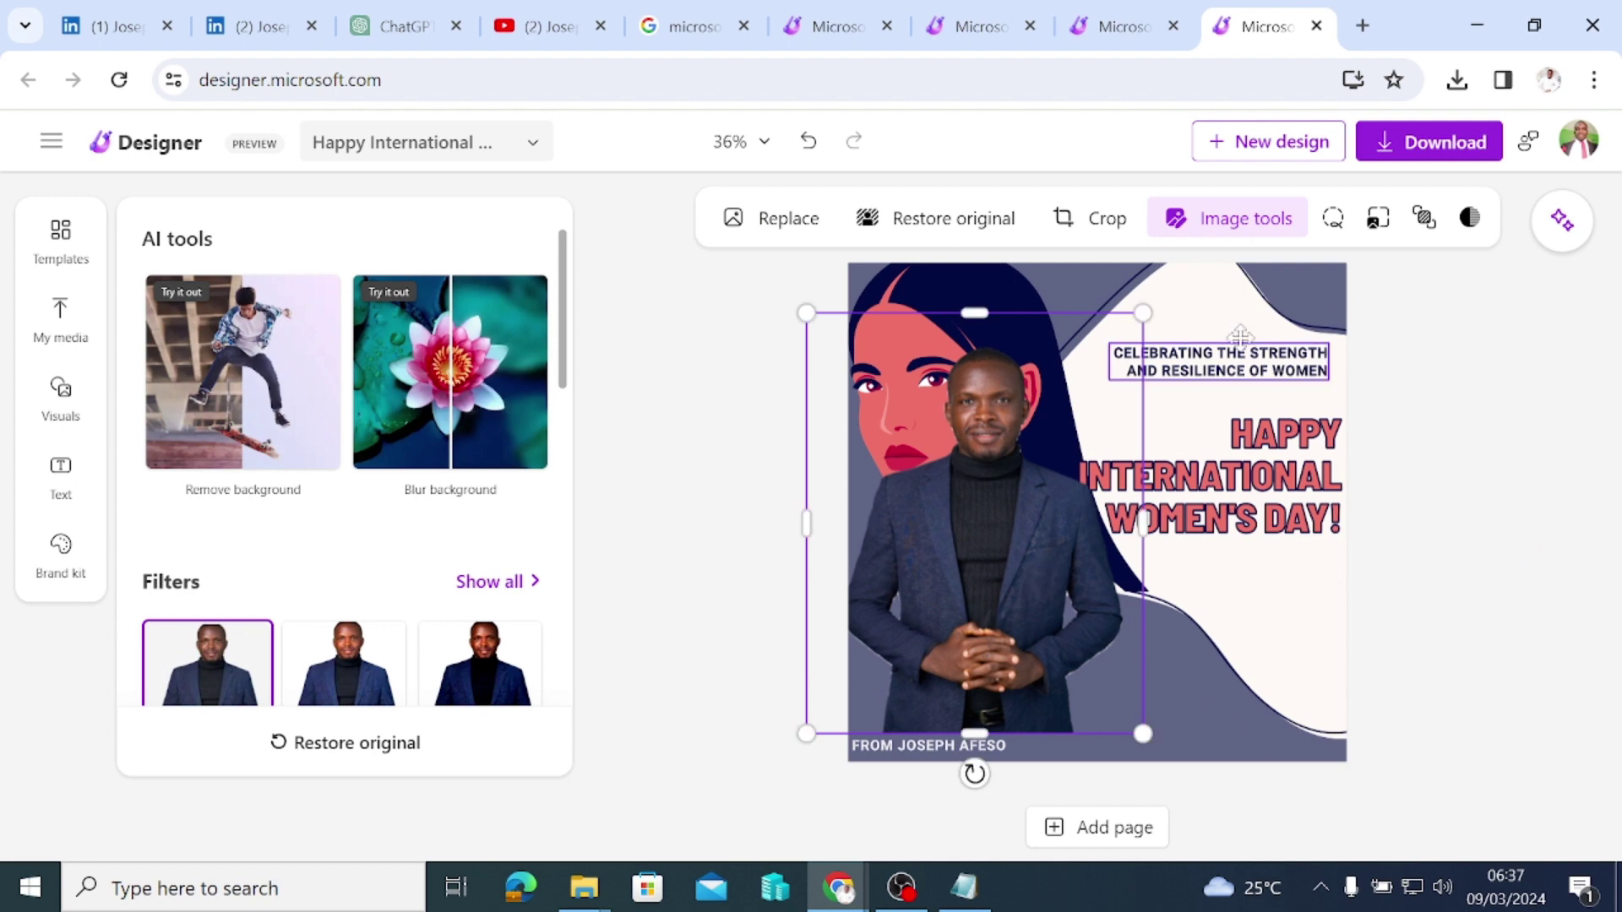
click(1471, 224)
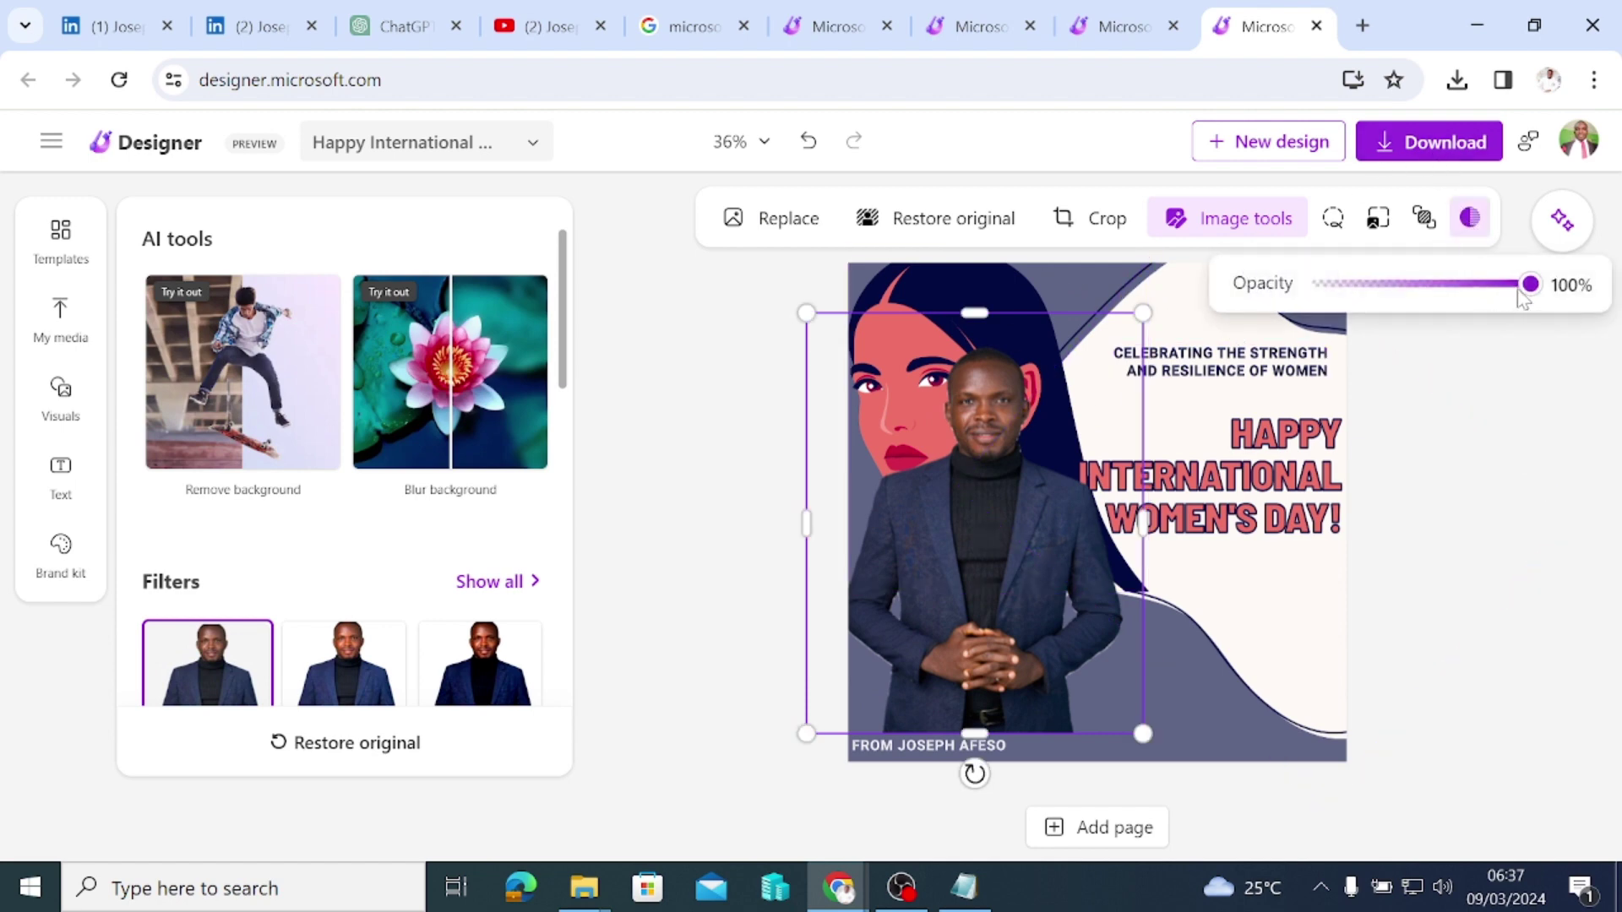
mouse_move(1527, 285)
mouse_down()
mouse_move(1339, 298)
mouse_move(1534, 289)
mouse_up()
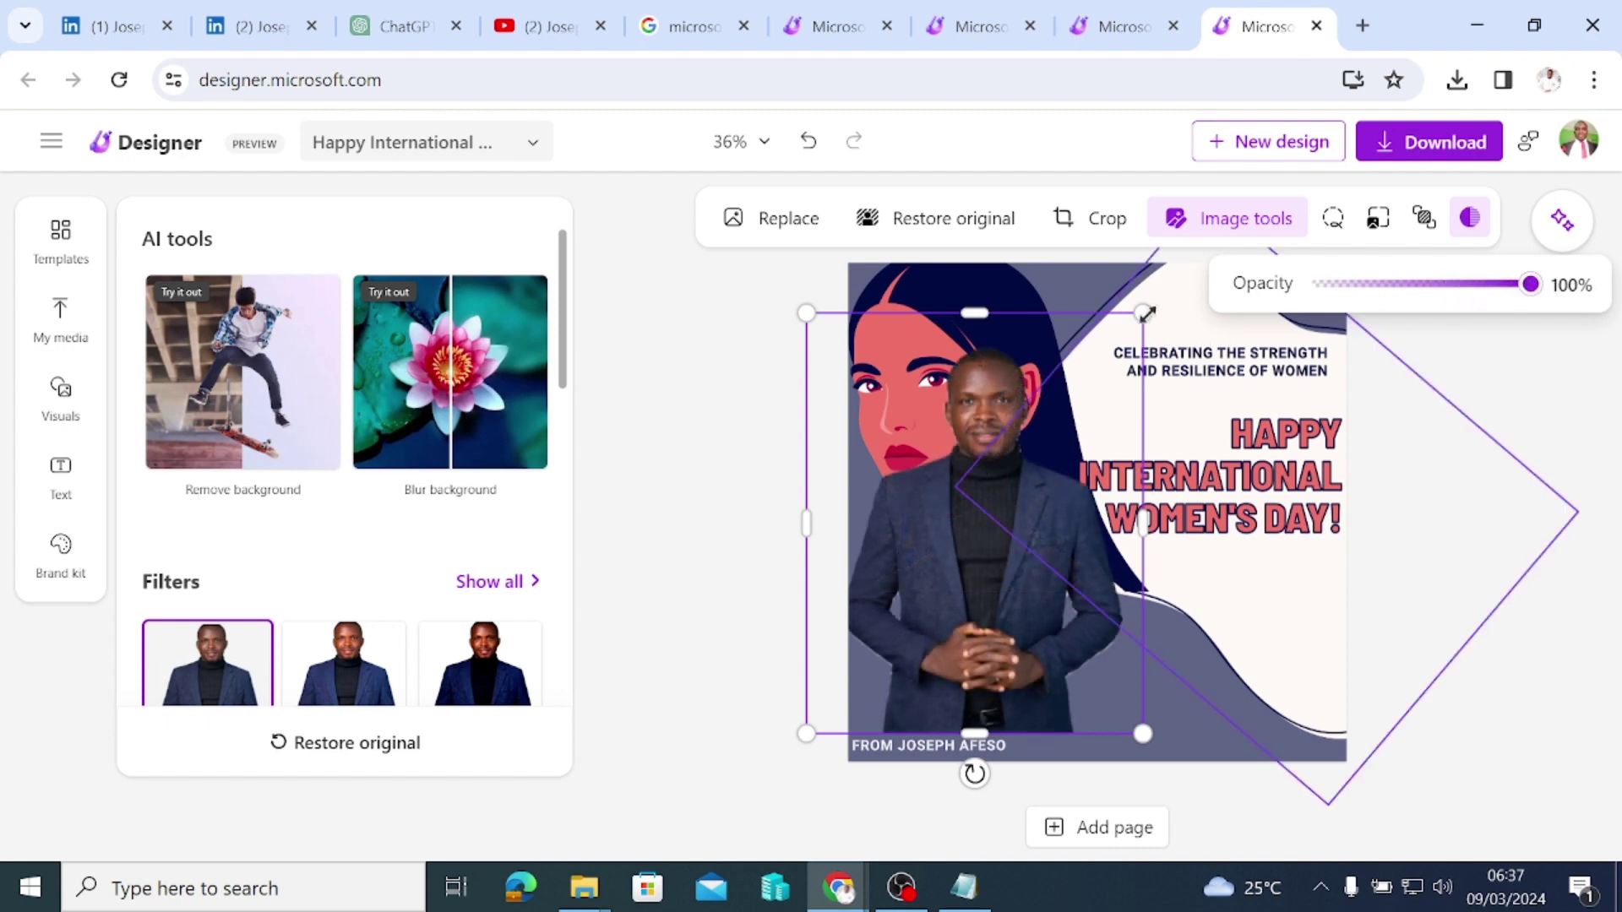
Step: Shrink the cutout to about 256 by 320, just above the 'From' credit line
drag(1146, 314, 1139, 319)
drag(1121, 353, 932, 680)
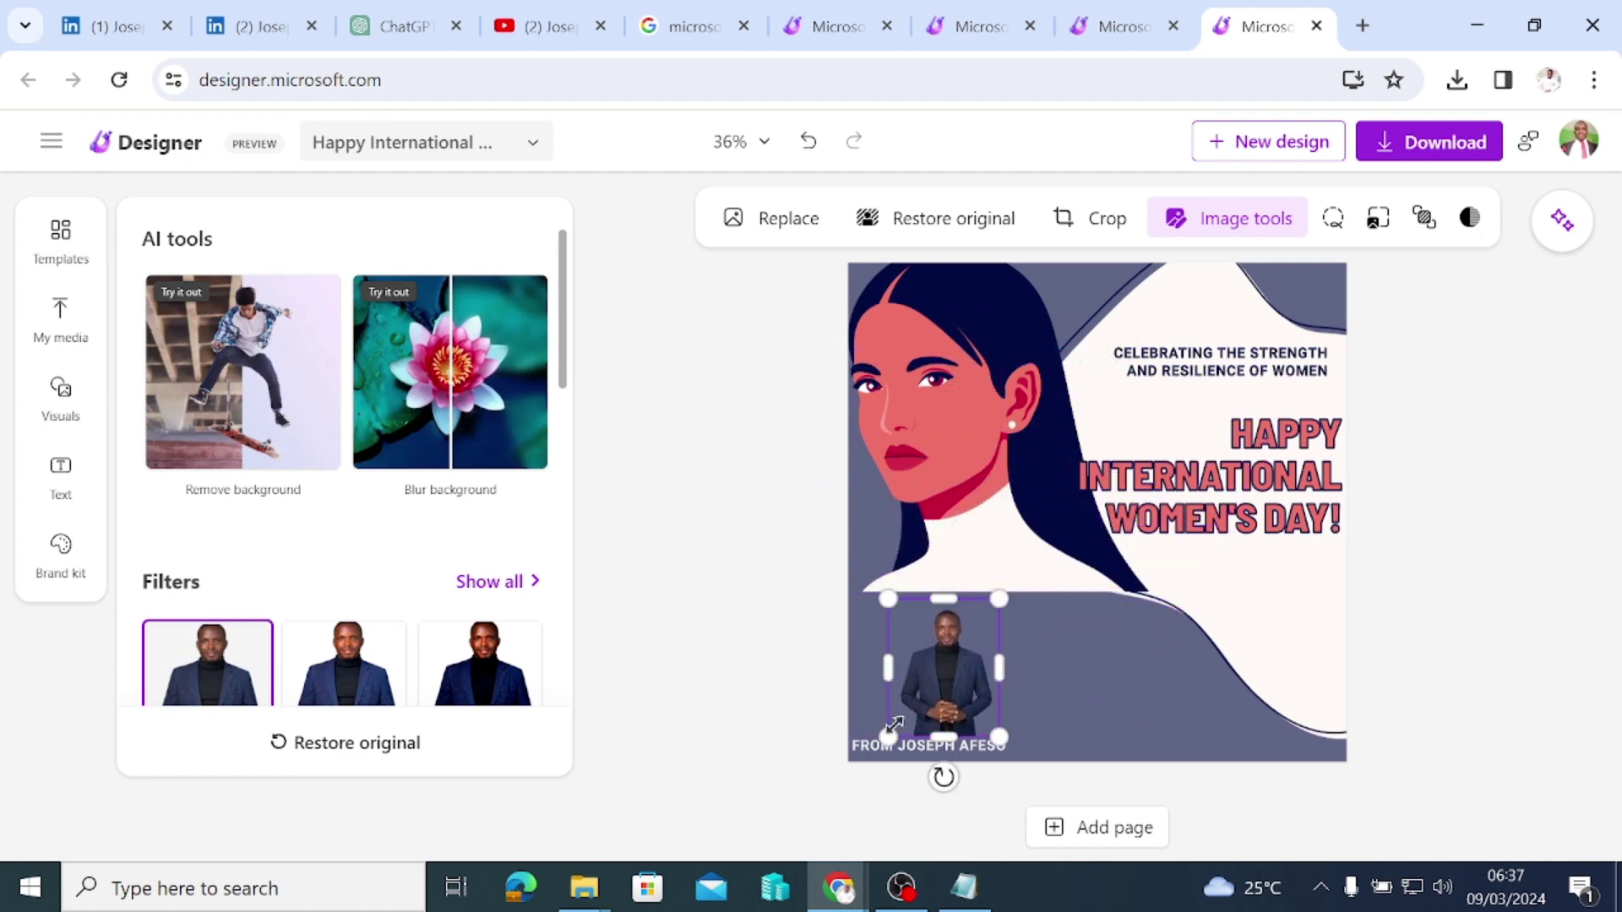
drag(887, 736, 957, 689)
click(764, 610)
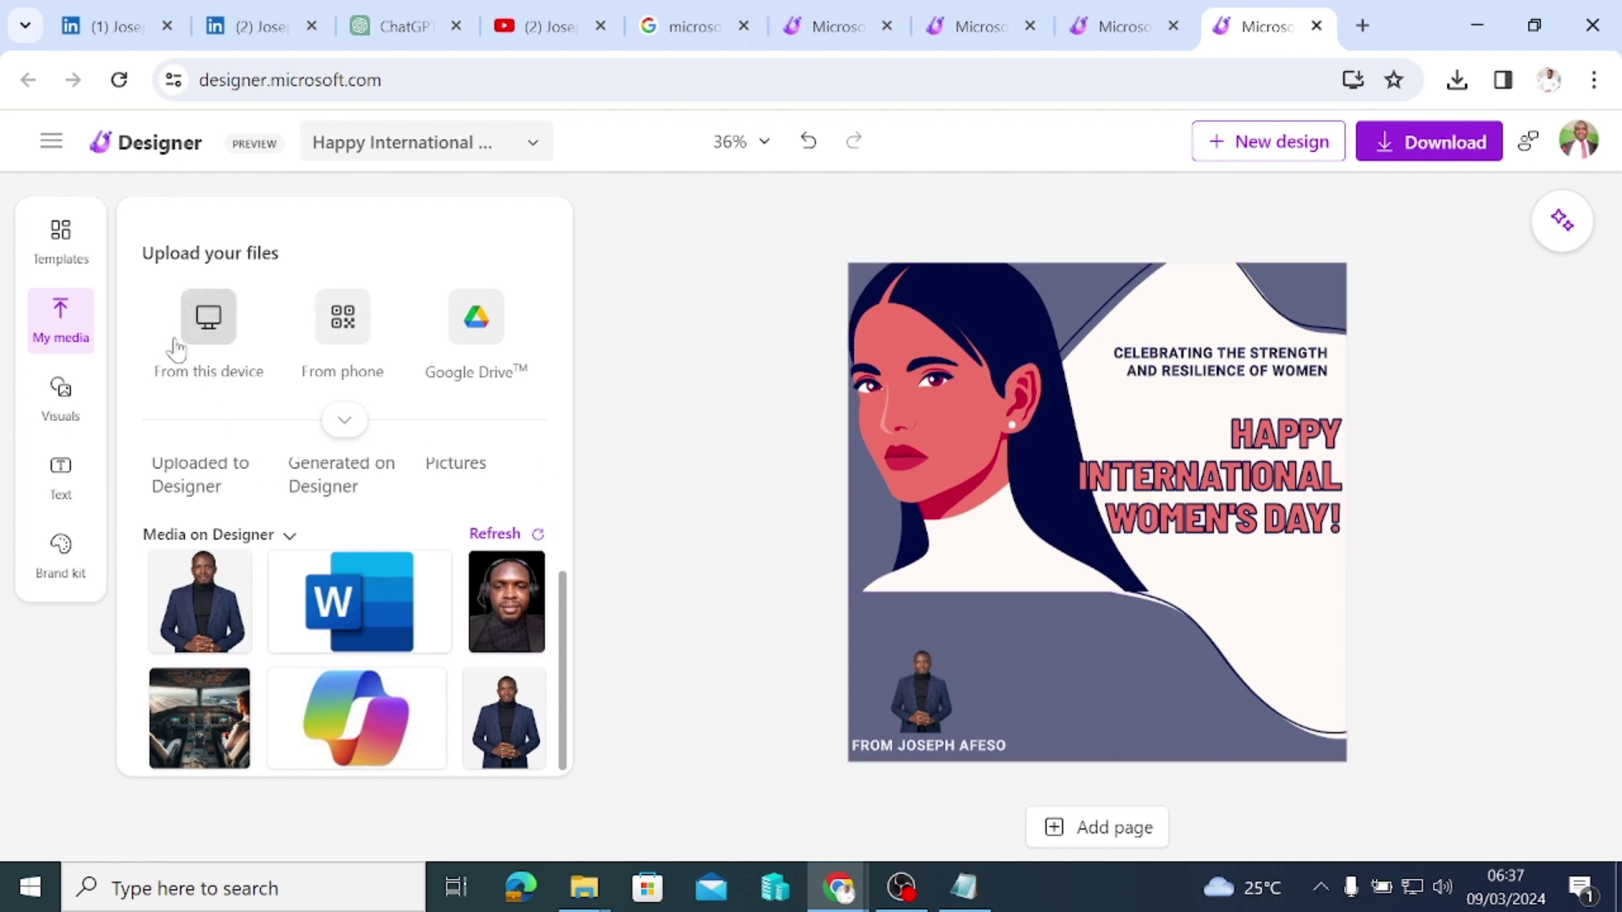
click(75, 493)
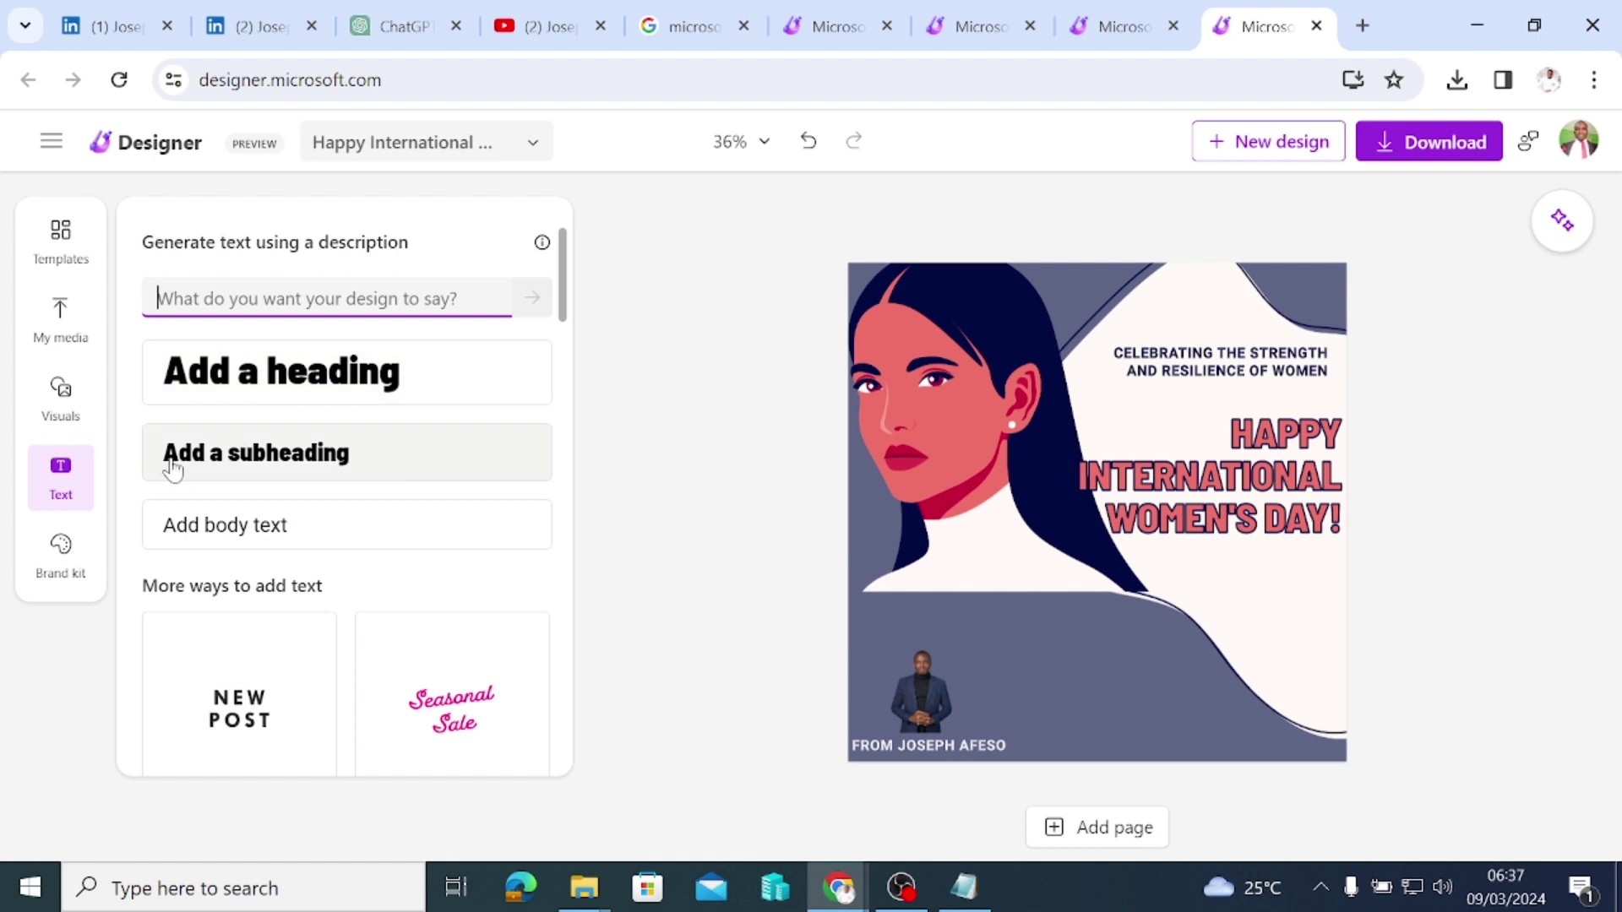
click(376, 466)
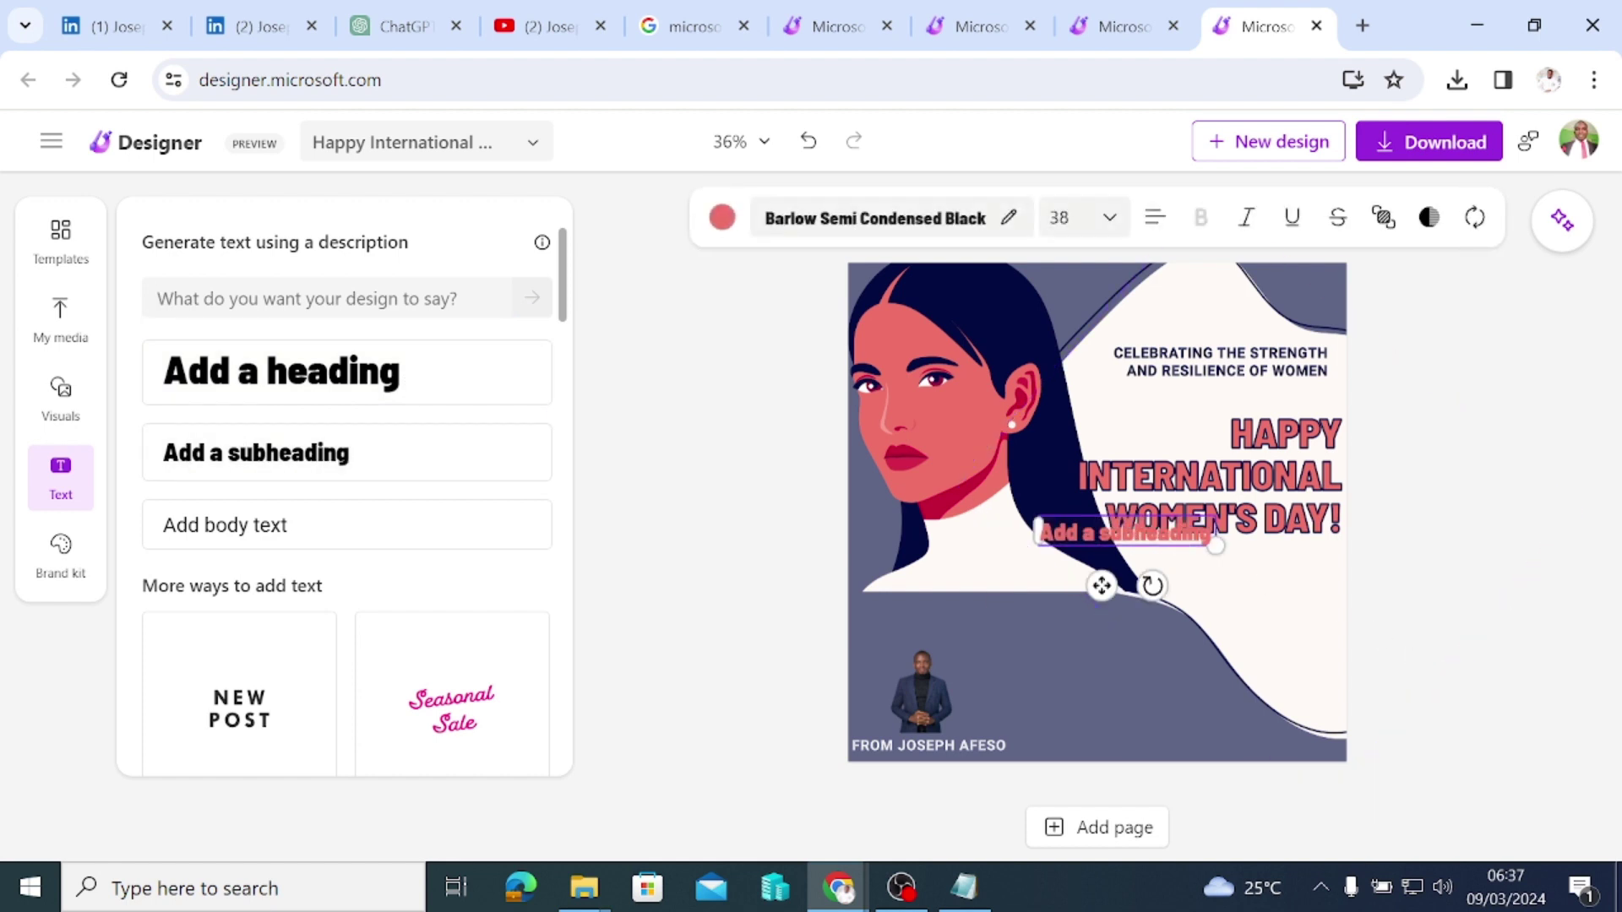
click(717, 524)
drag(1097, 529, 1222, 742)
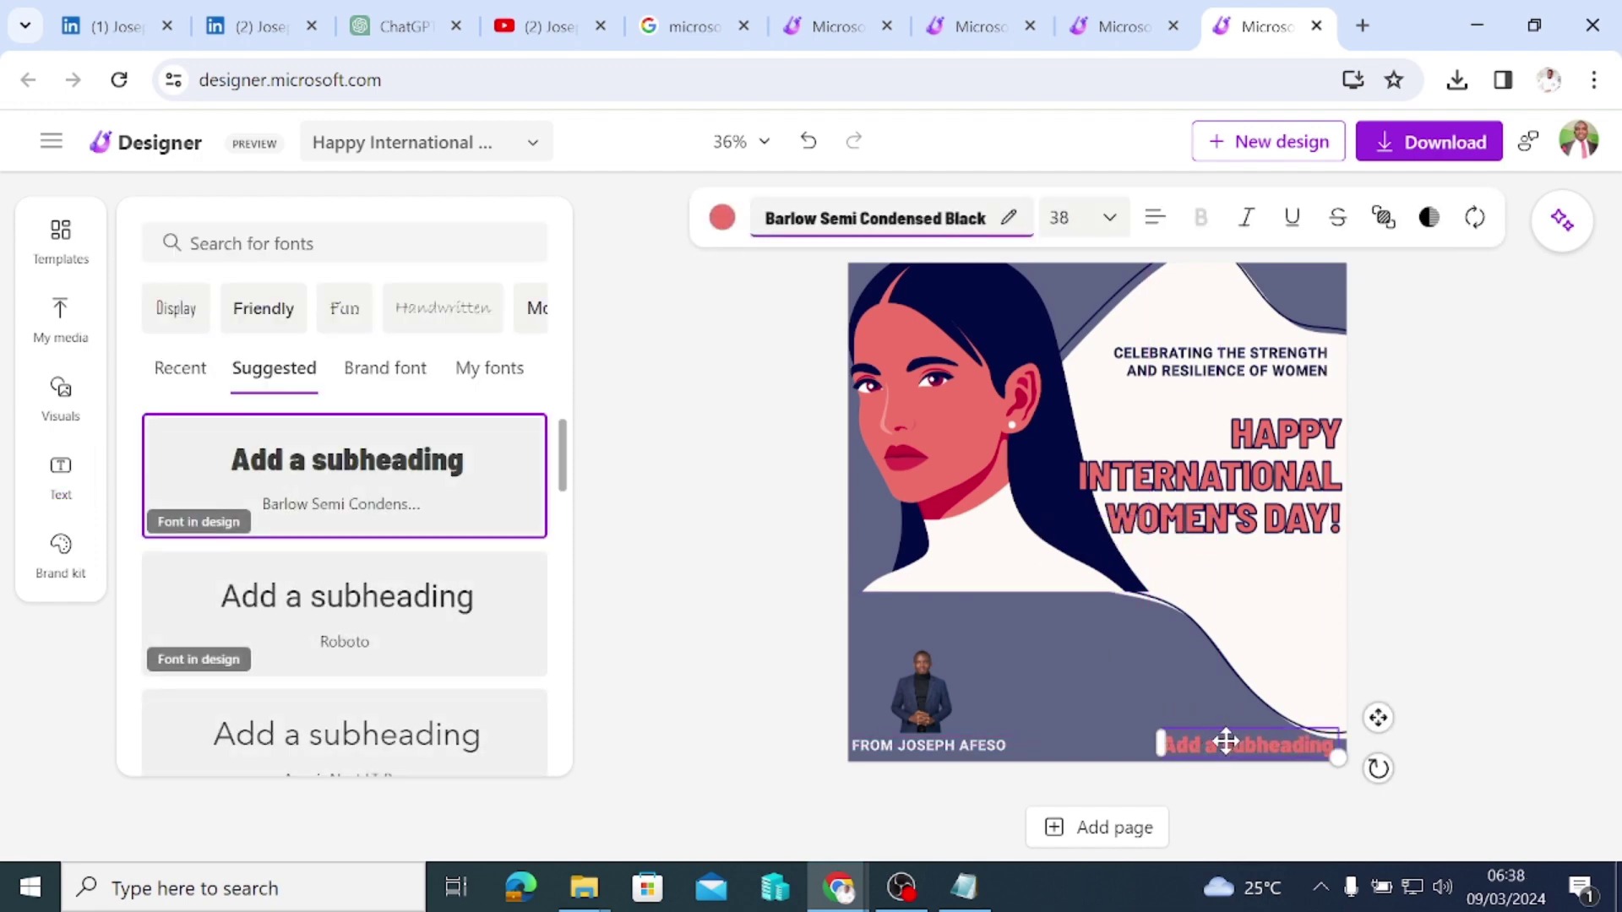
double_click(1225, 744)
shift+click(1161, 744)
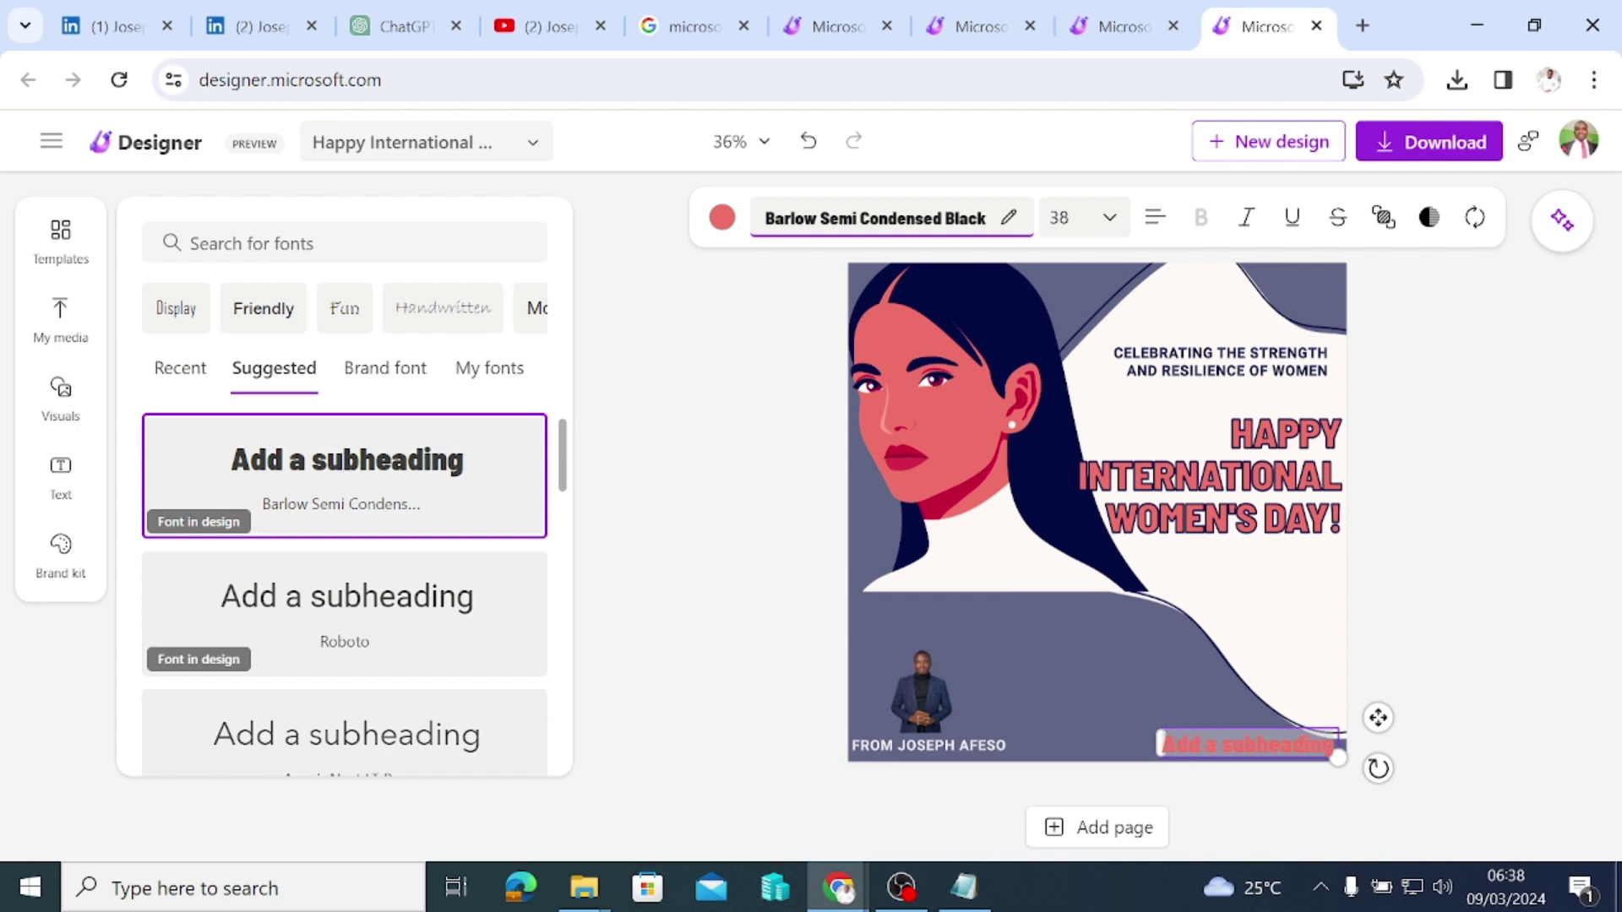
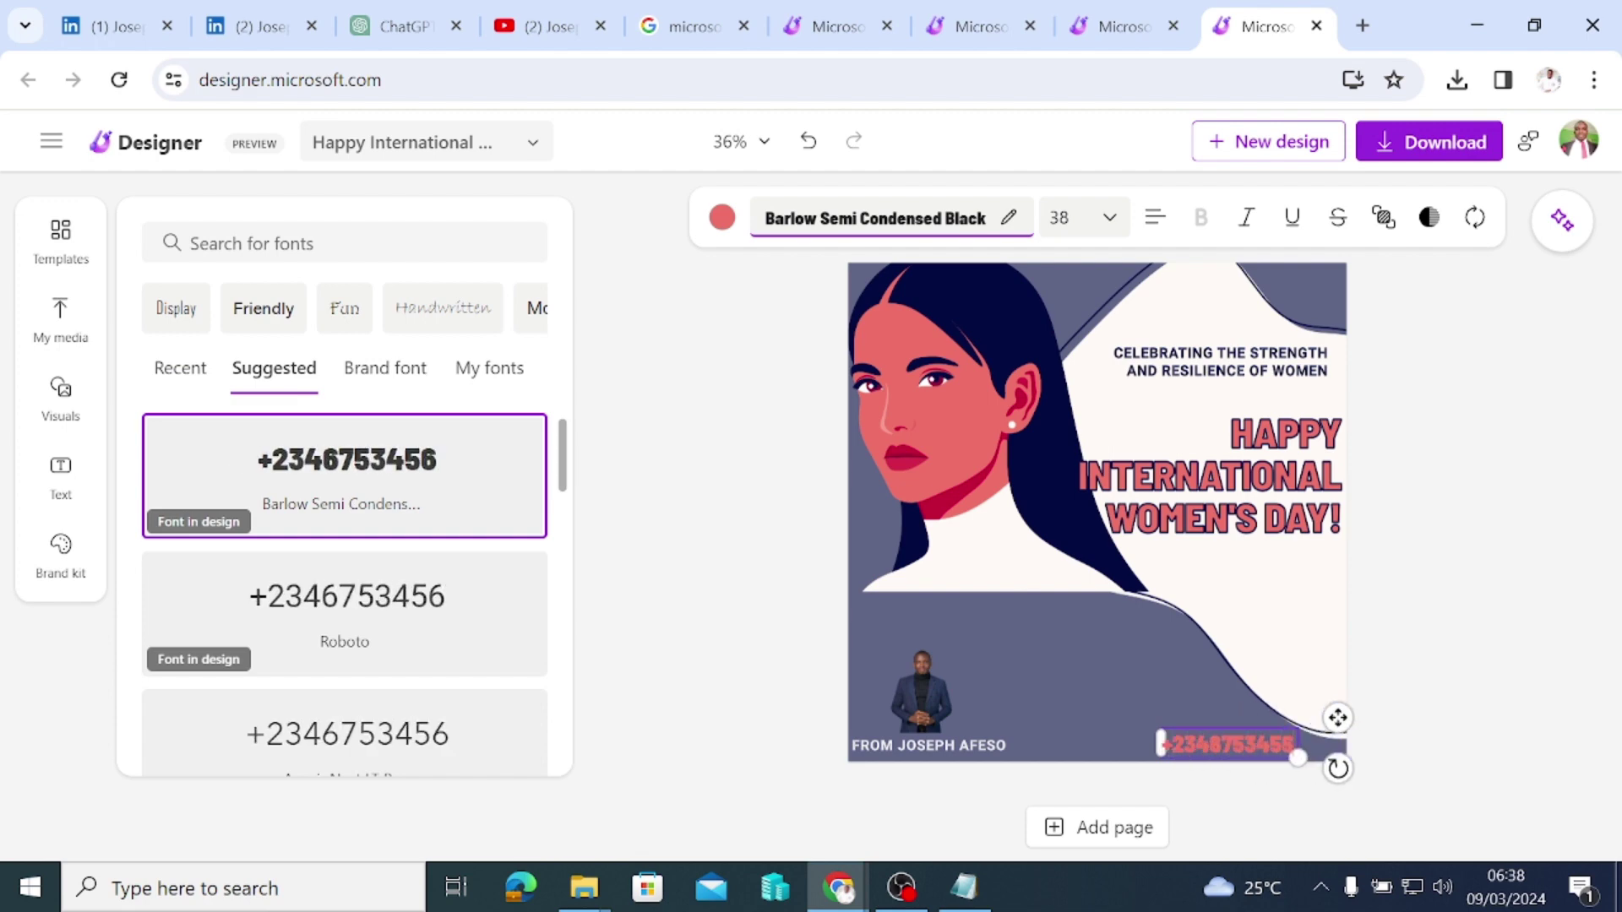
click(1515, 712)
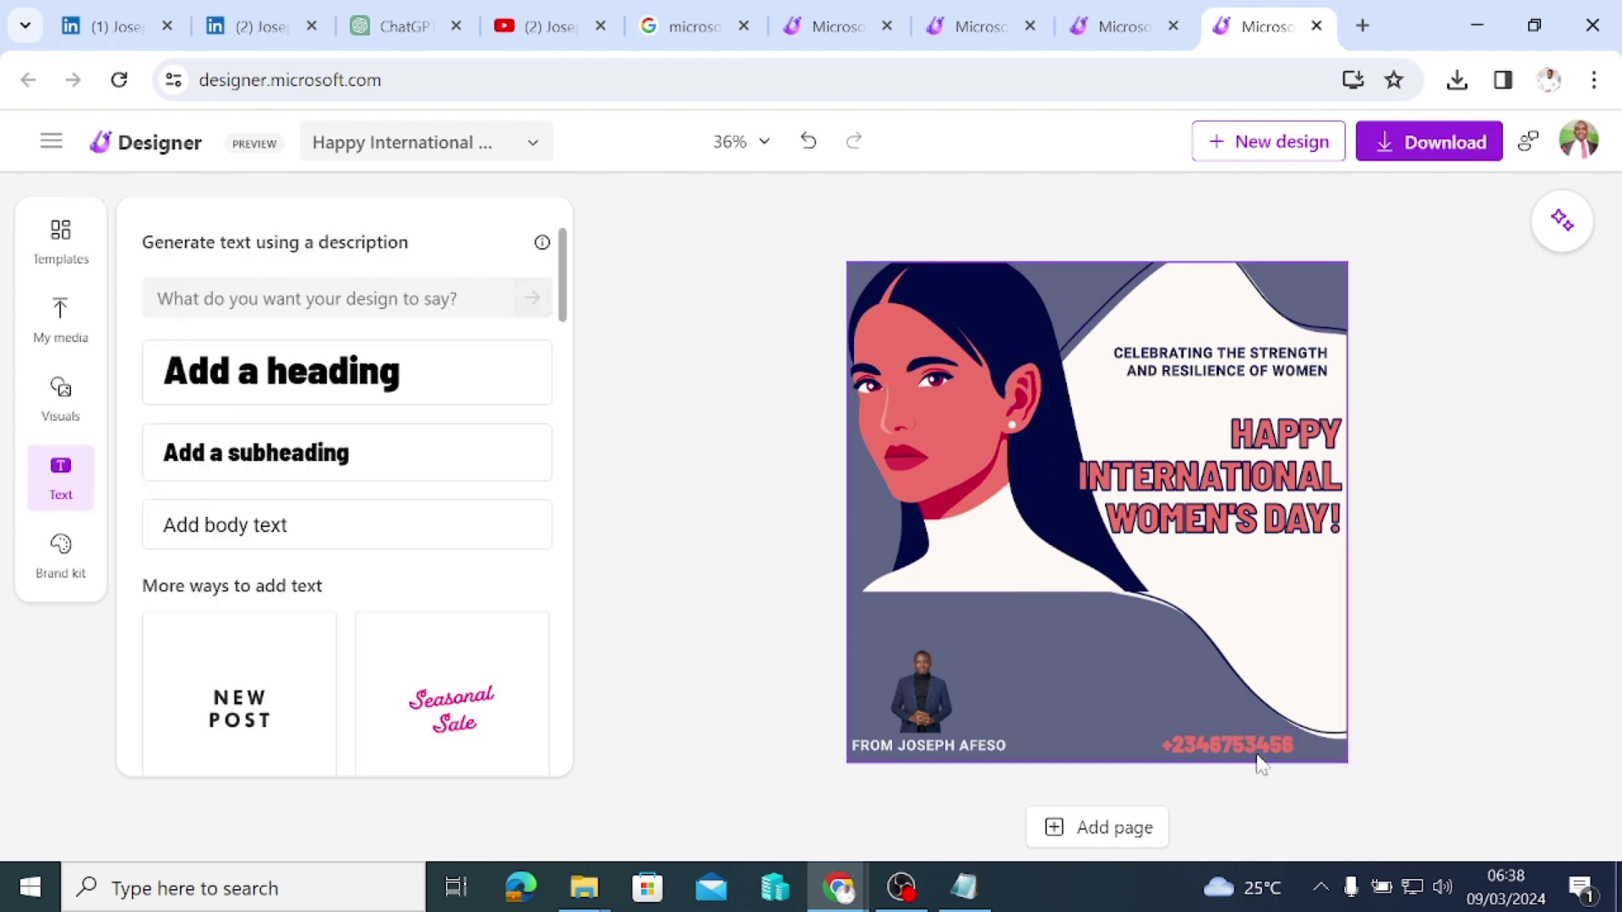
drag(1231, 749, 1267, 741)
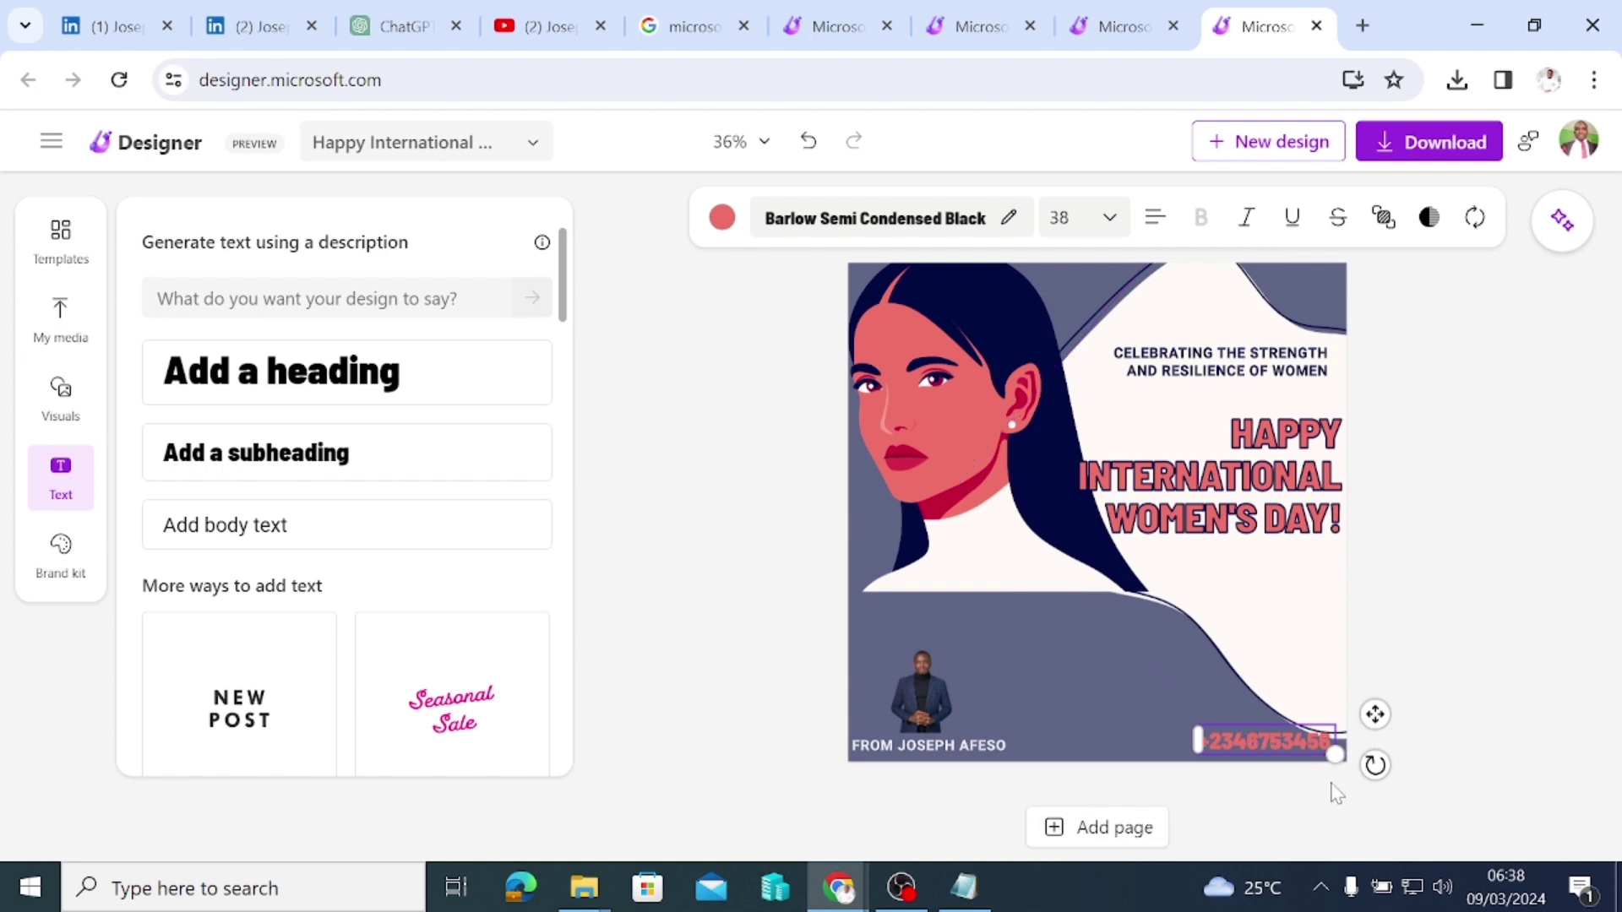
key(Delete)
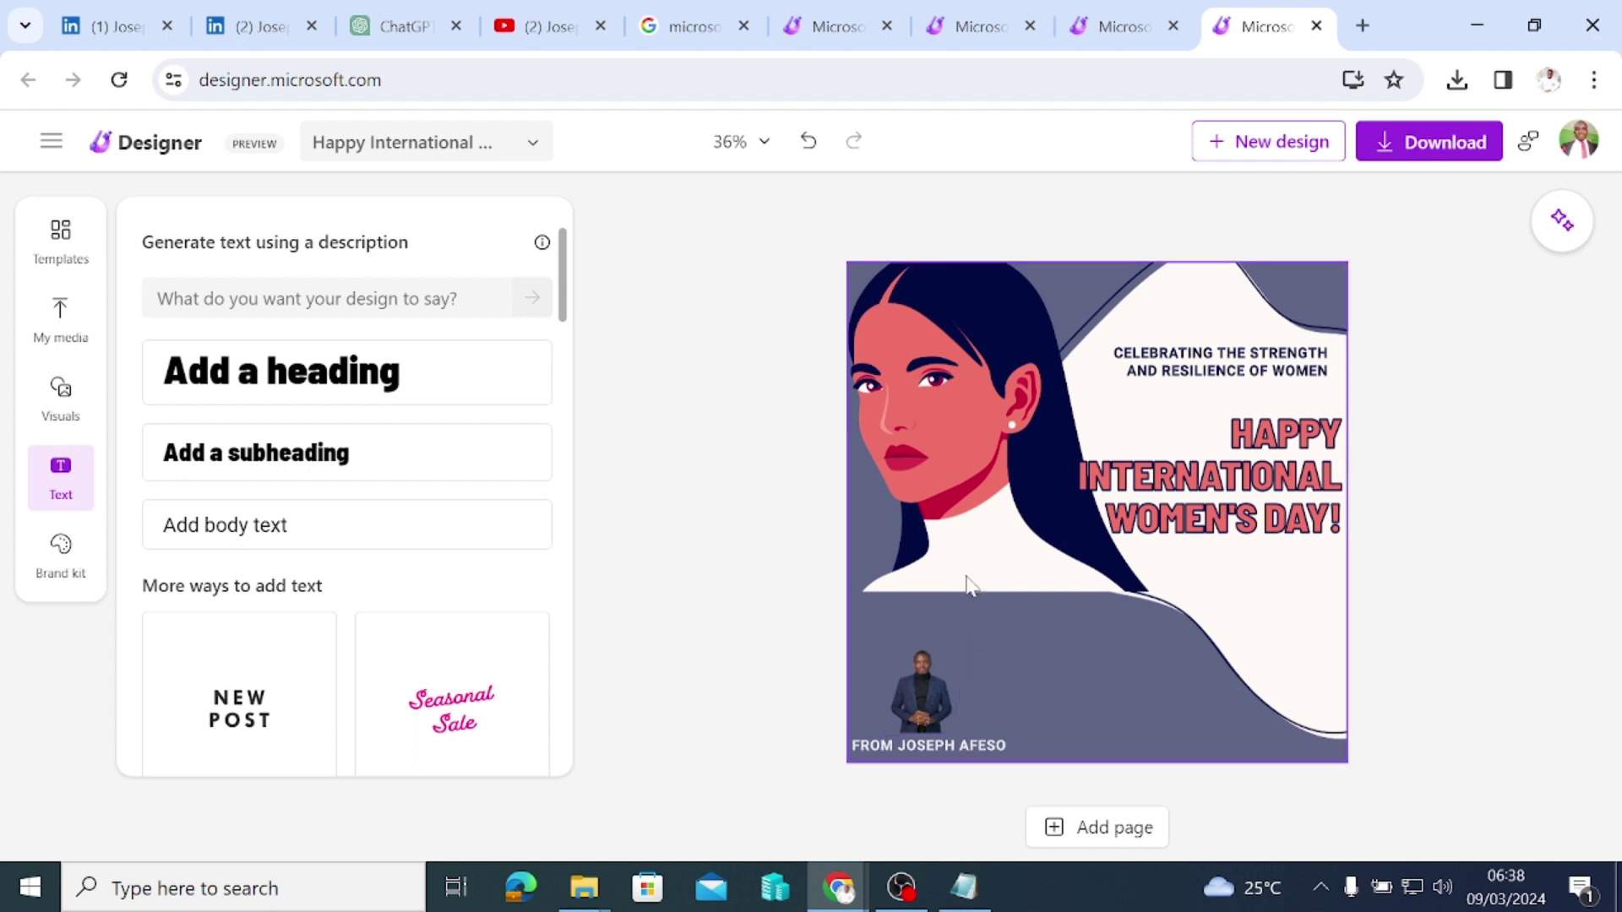
Step: Nudge the woman illustration slightly lower toward the small photo
click(947, 525)
drag(947, 525, 952, 566)
click(747, 366)
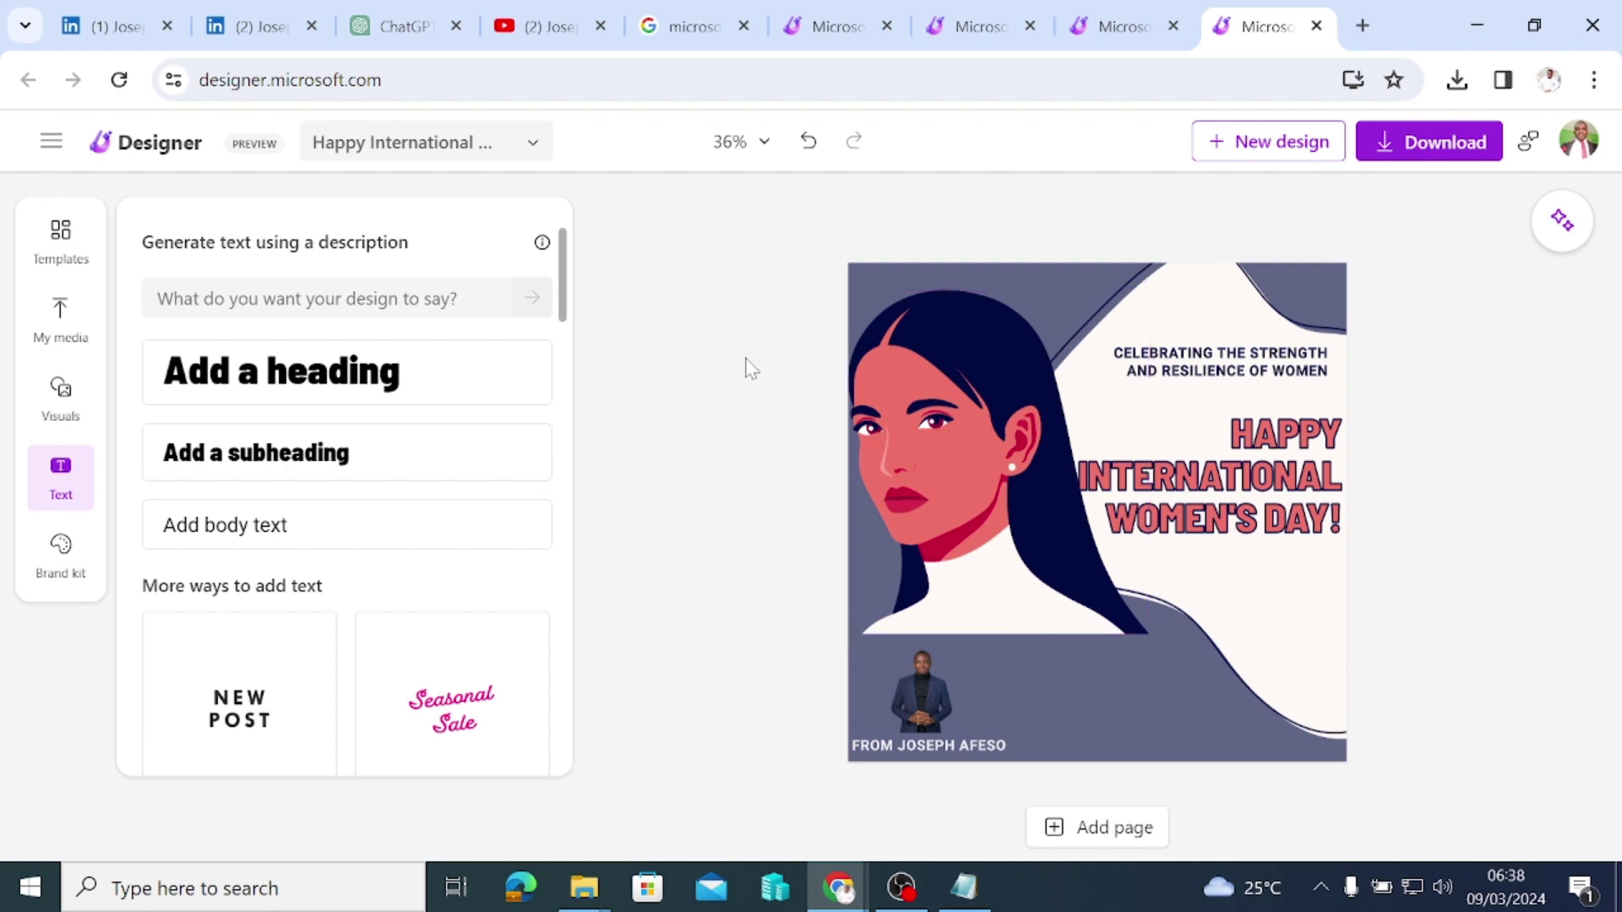
Step: Try lowering the illustration's opacity, then select and deselect the small man's photo
click(955, 393)
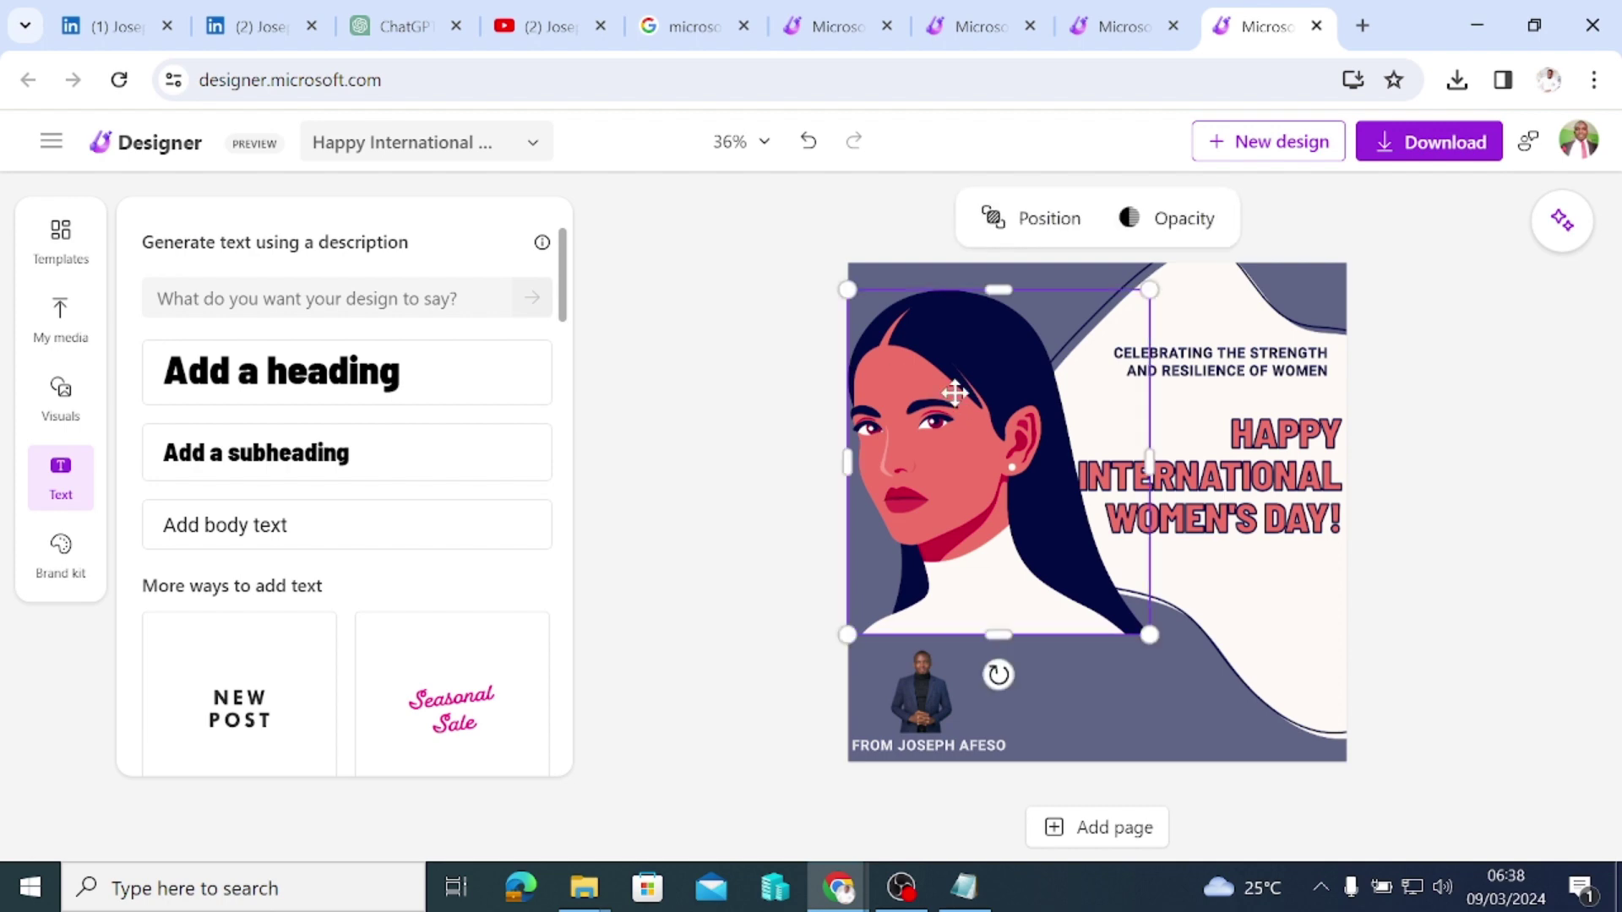
click(1129, 218)
mouse_move(1285, 284)
mouse_down()
mouse_move(1140, 292)
mouse_move(1288, 285)
mouse_up()
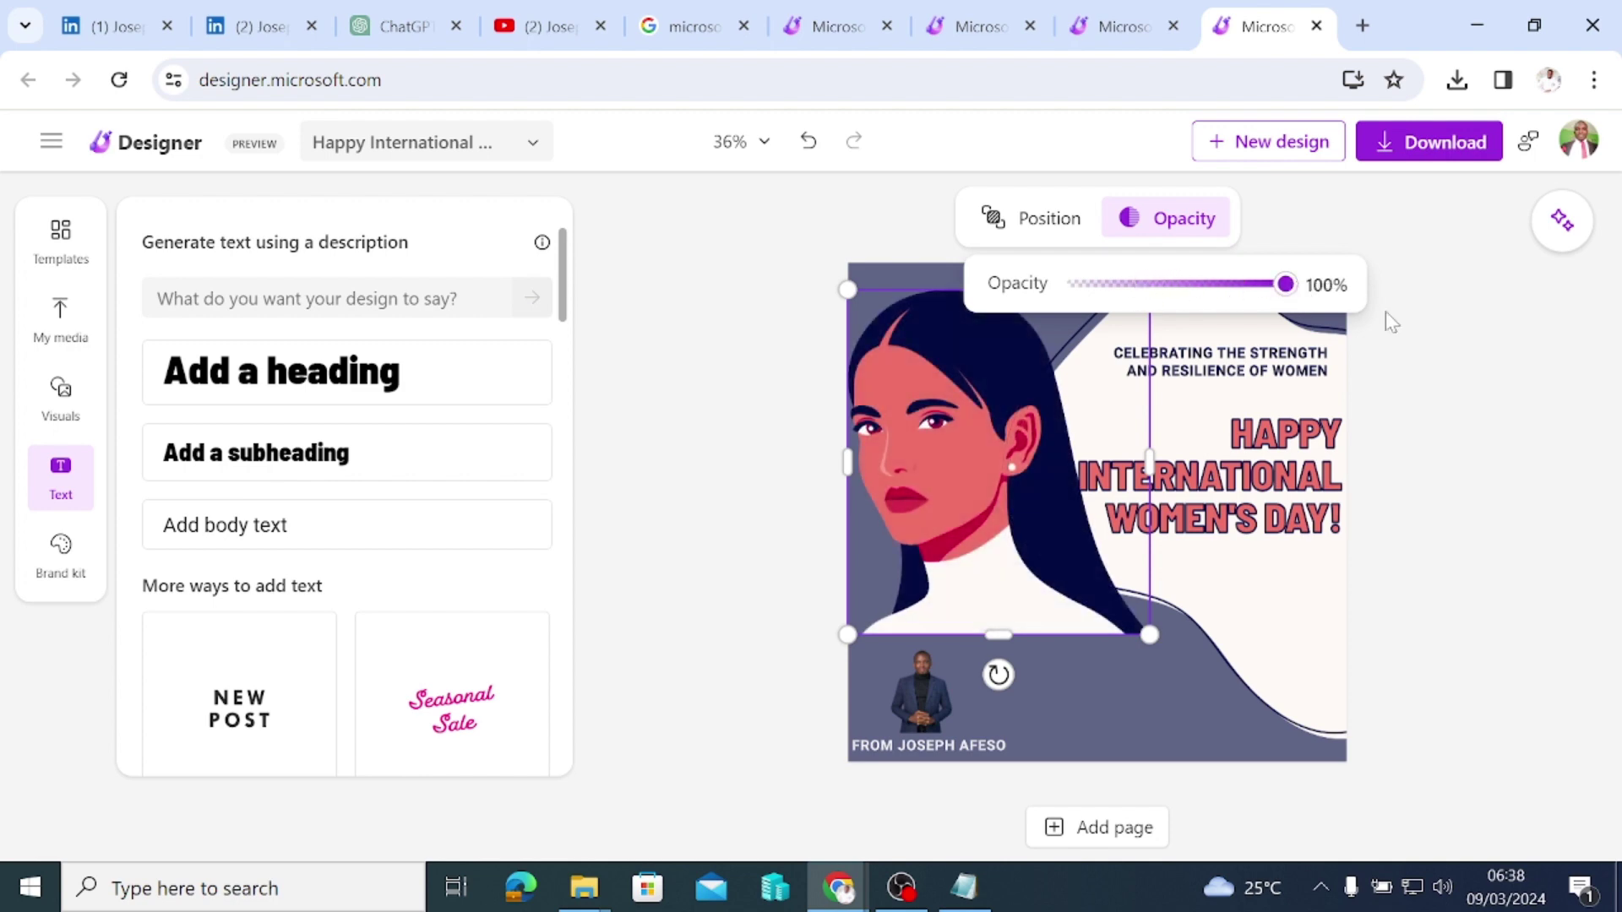
click(670, 412)
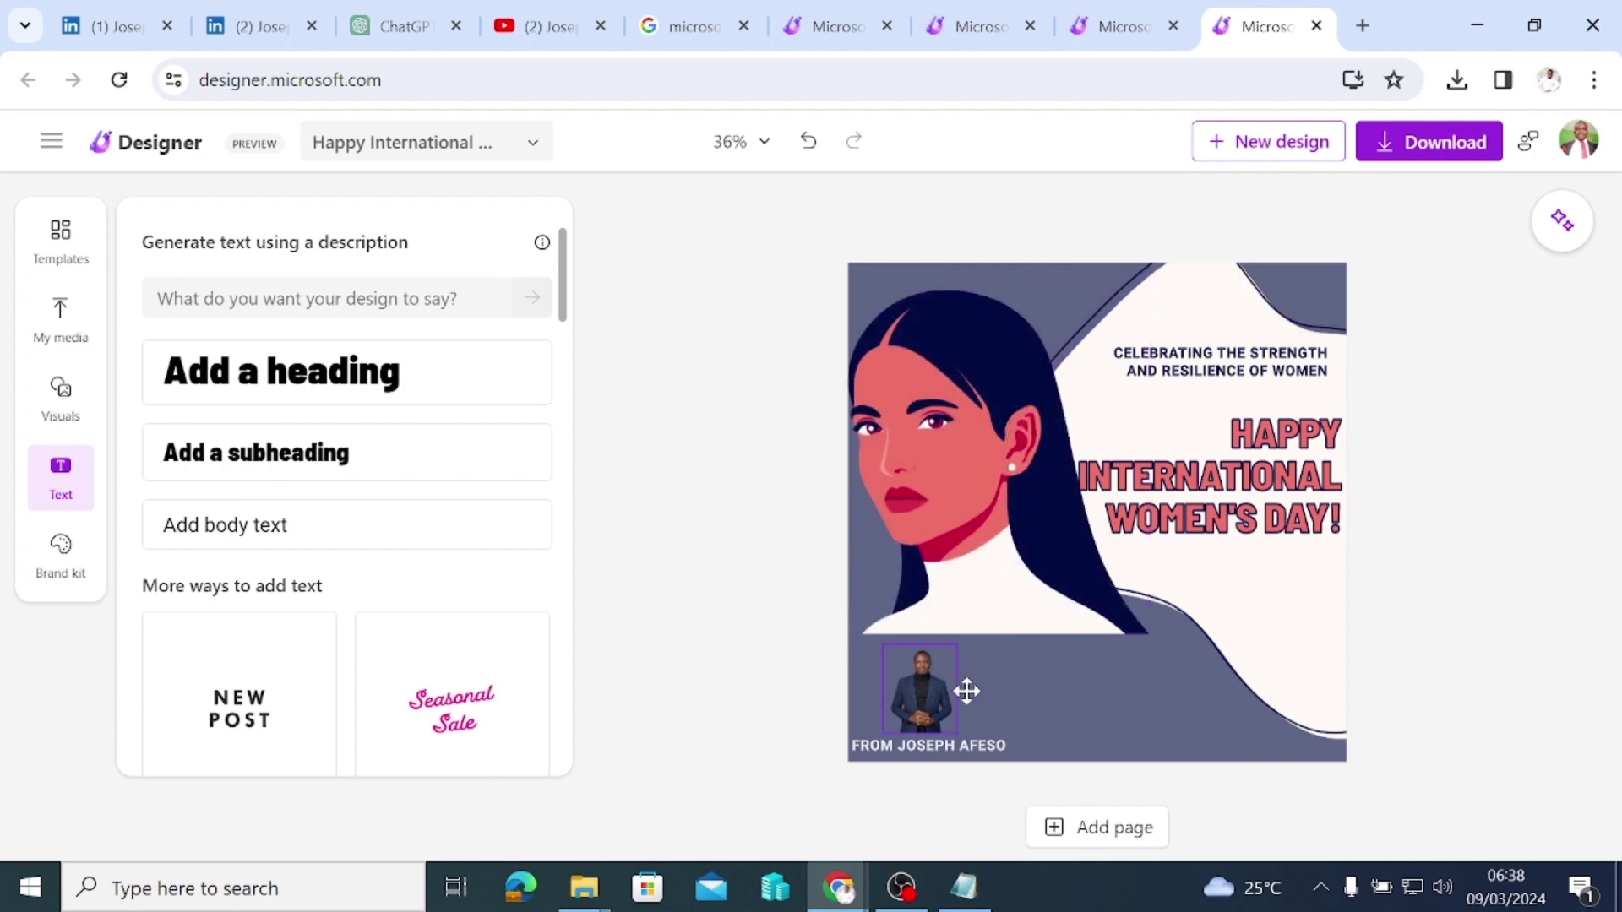
click(1100, 714)
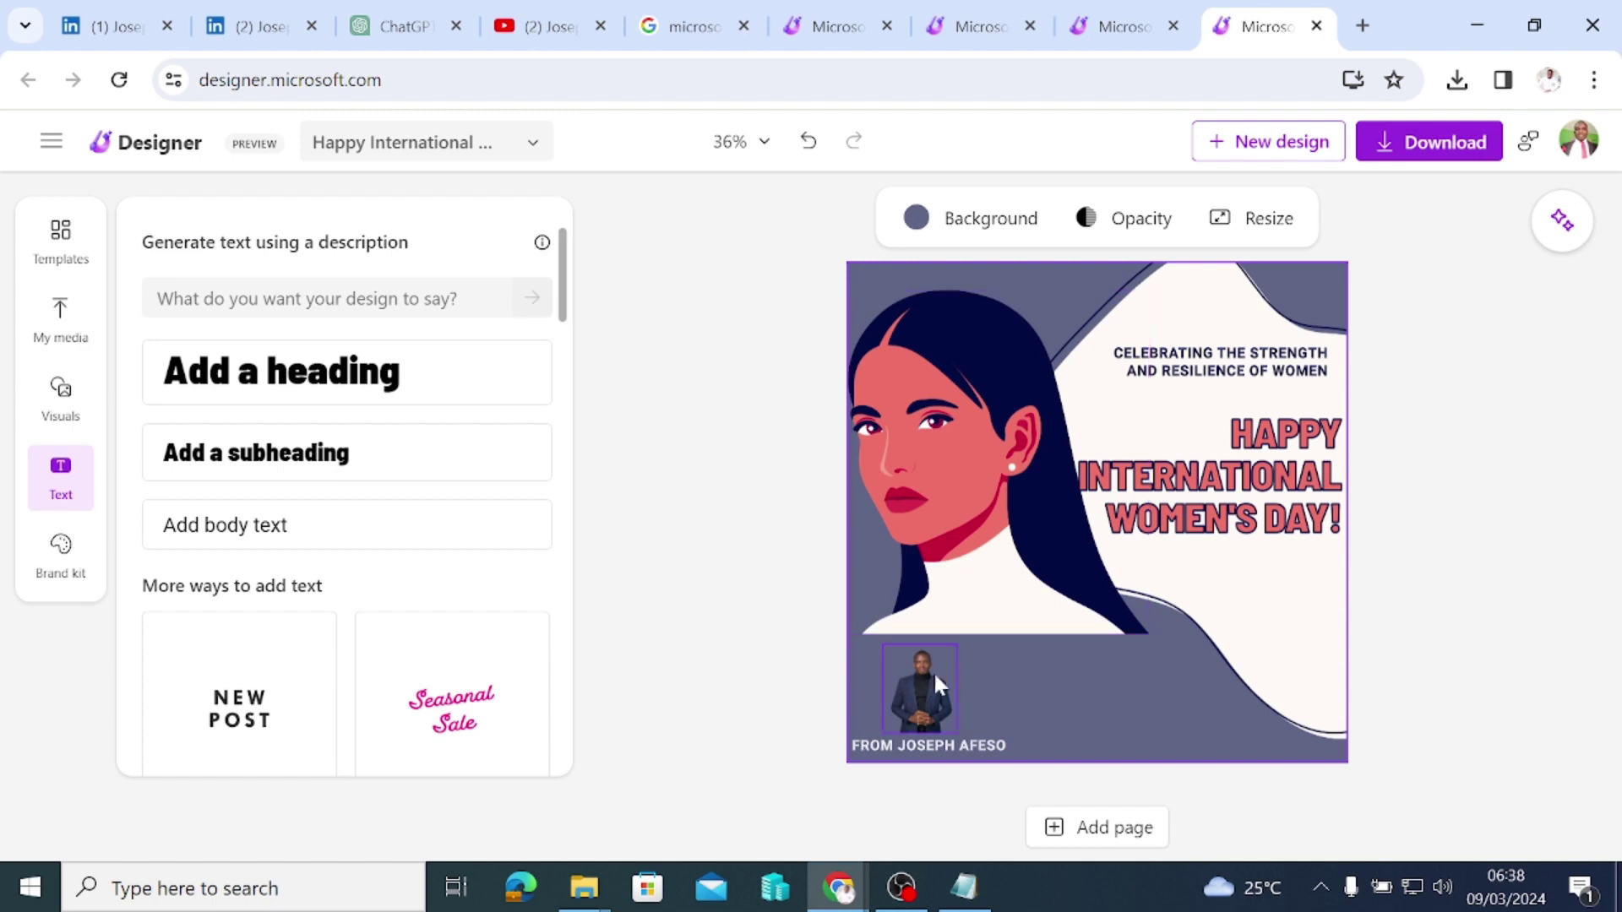
click(923, 688)
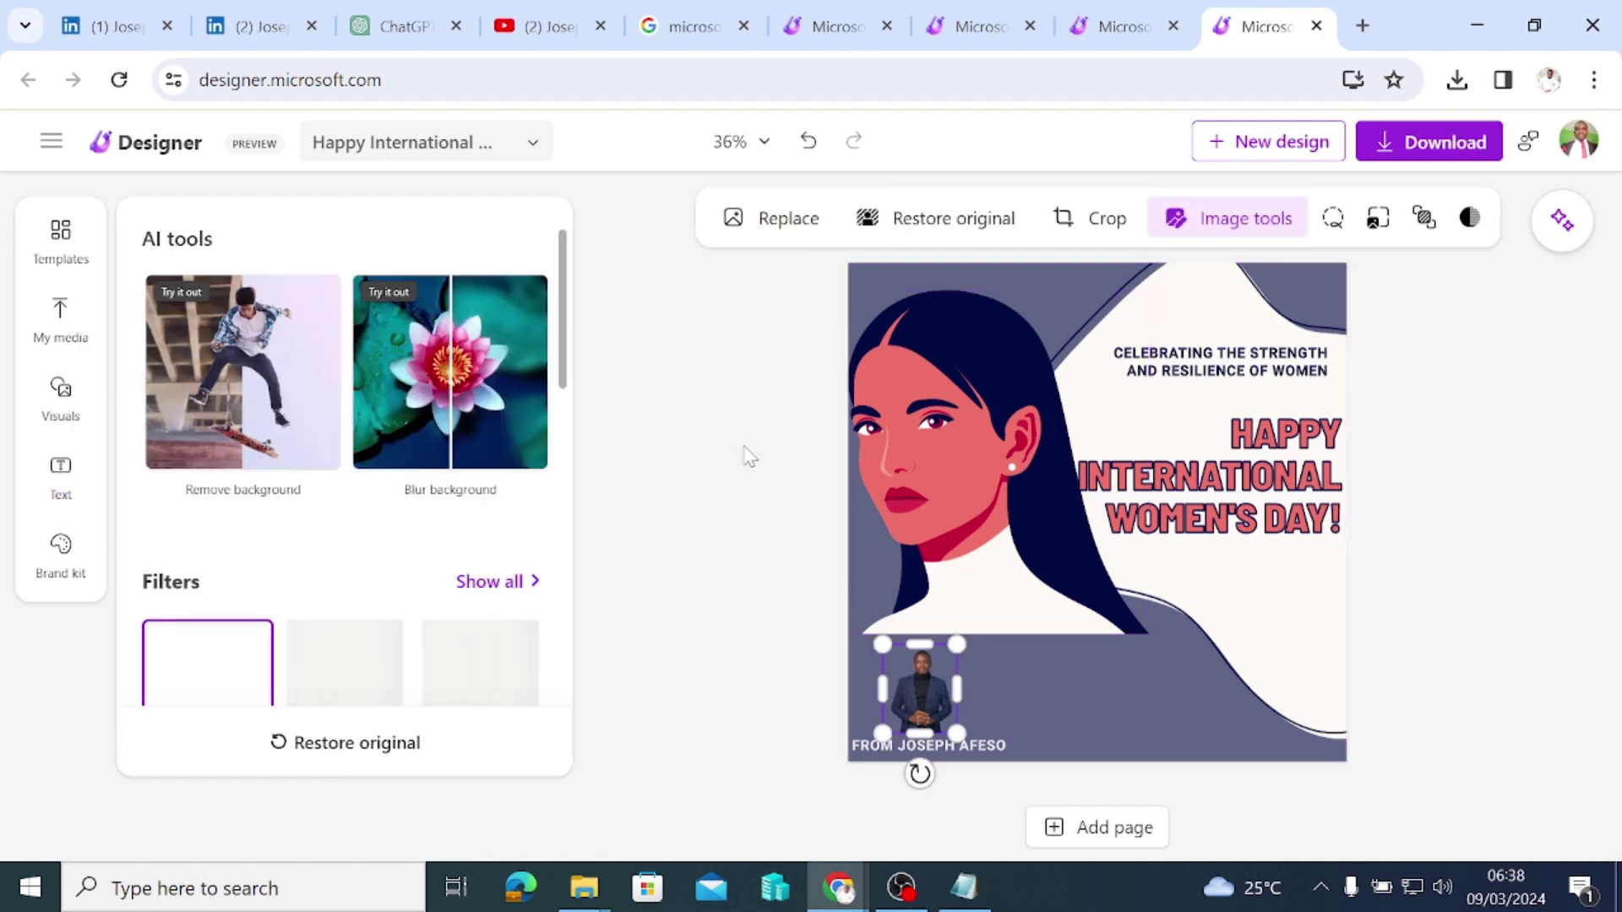
click(746, 456)
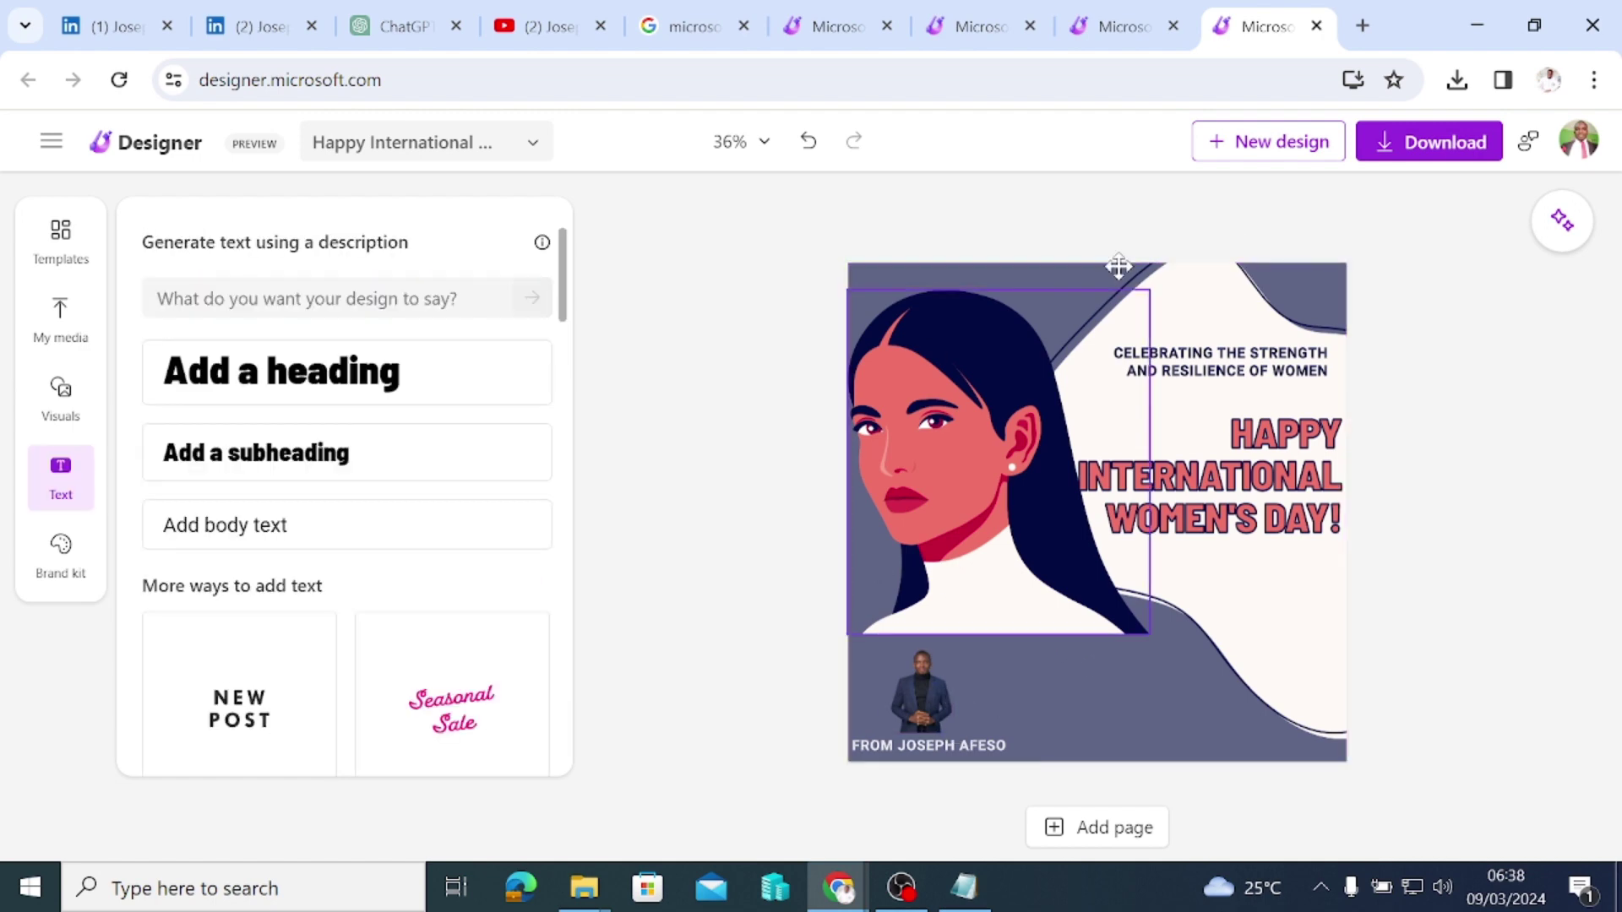
Step: Download the design as a PNG (Recommended)
click(1435, 152)
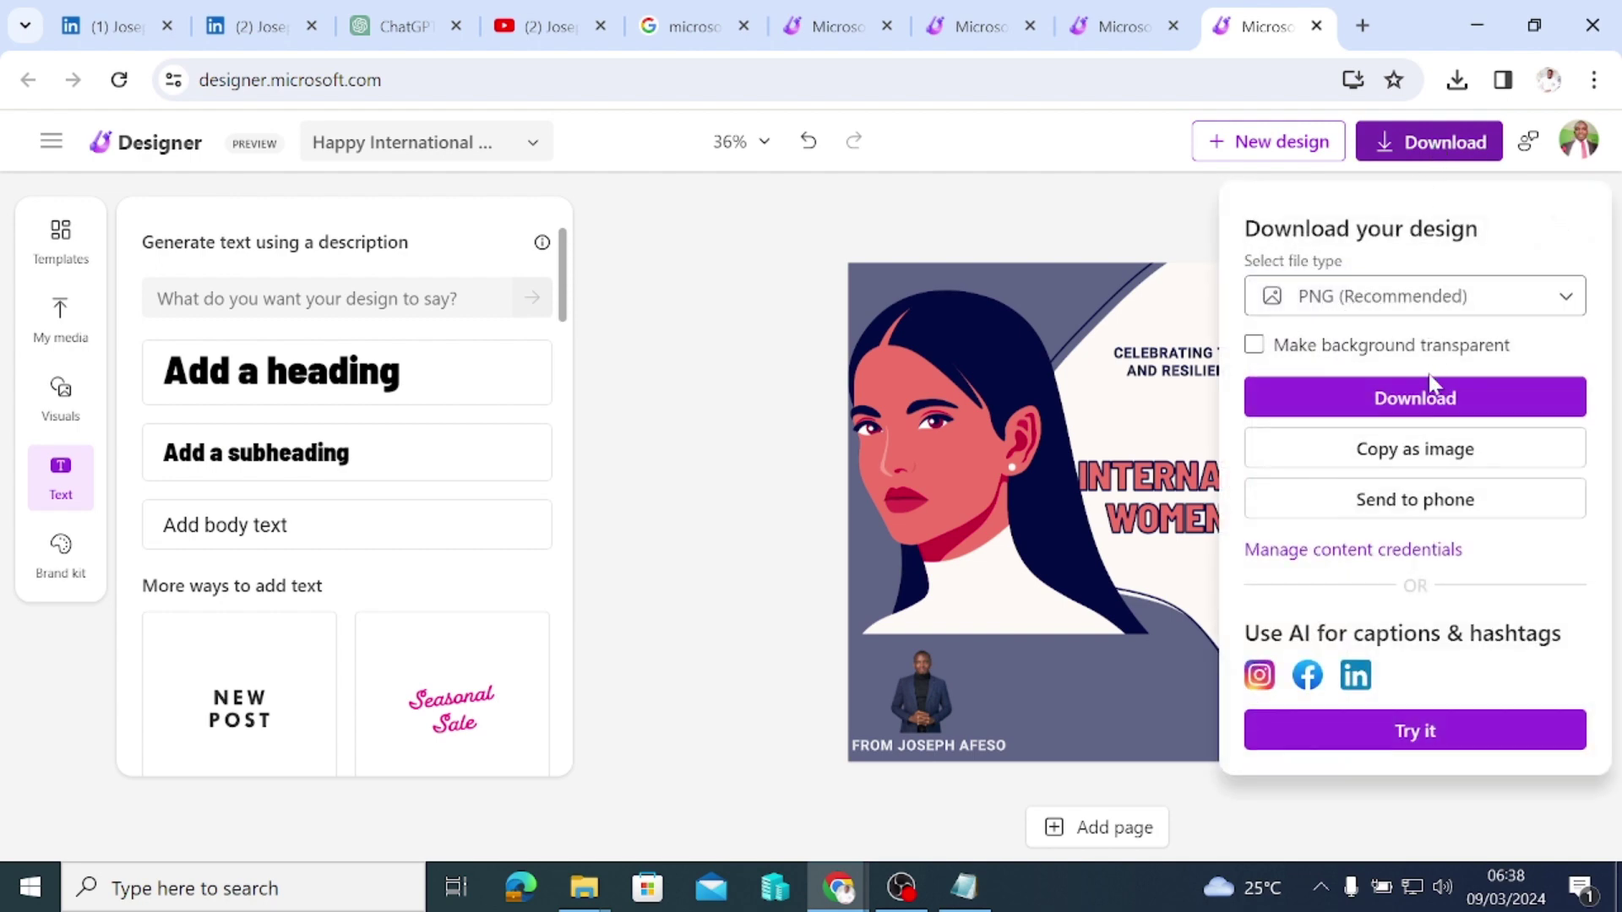
click(1407, 413)
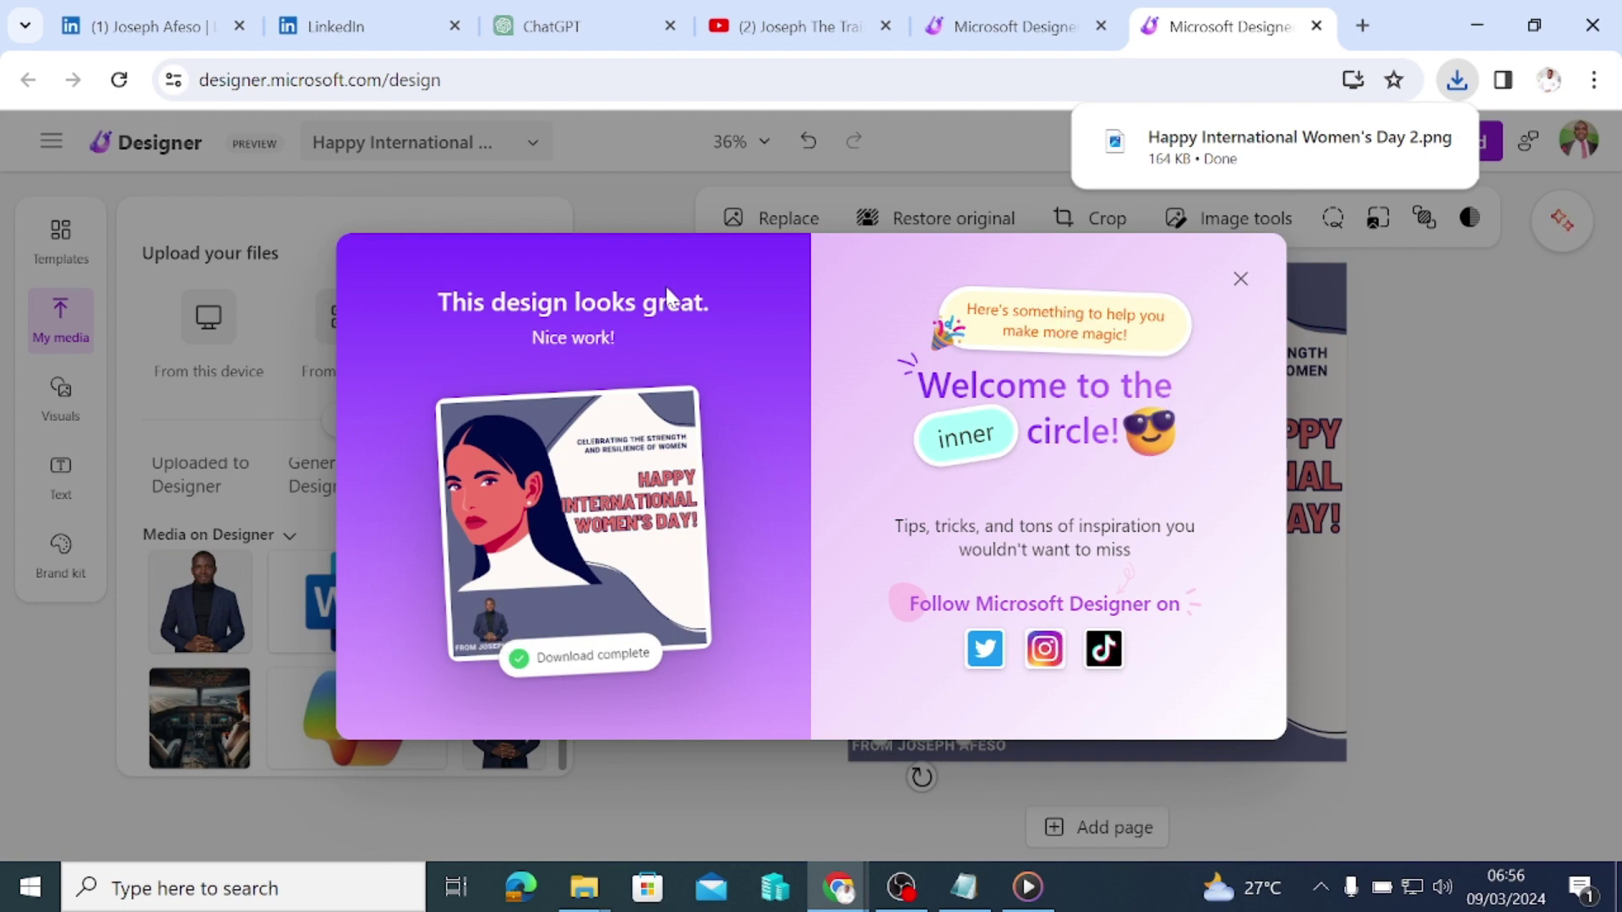
mouse_move(1249, 159)
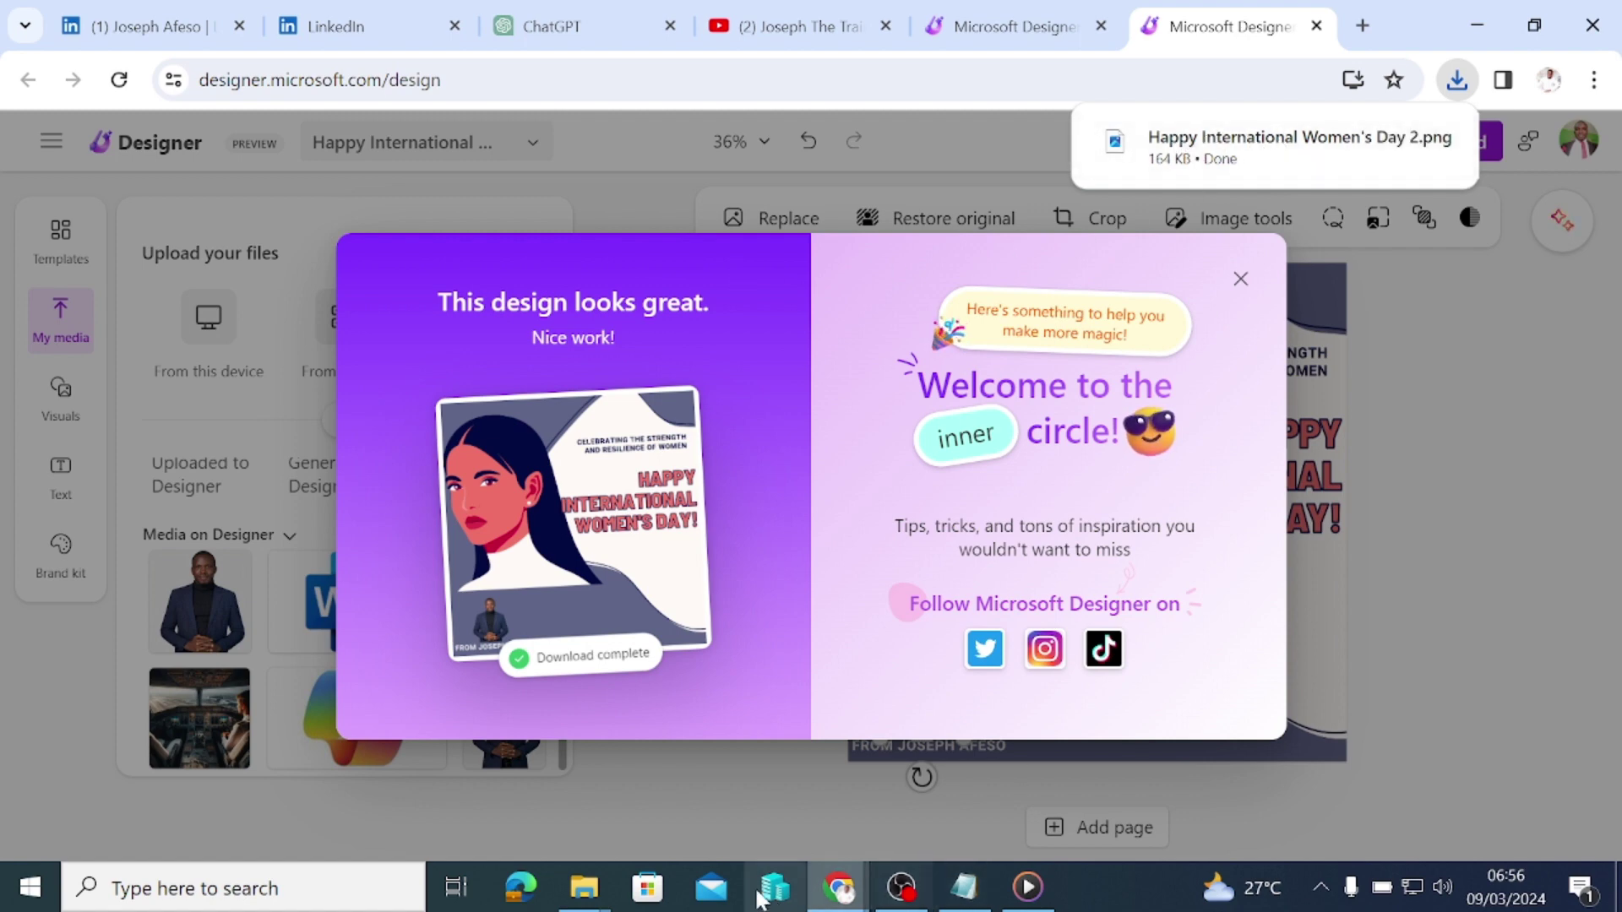
Step: Check 'Happy International Women's Day 2.png' in the Downloads folder, then open the PNG
mouse_move(582, 897)
click(305, 757)
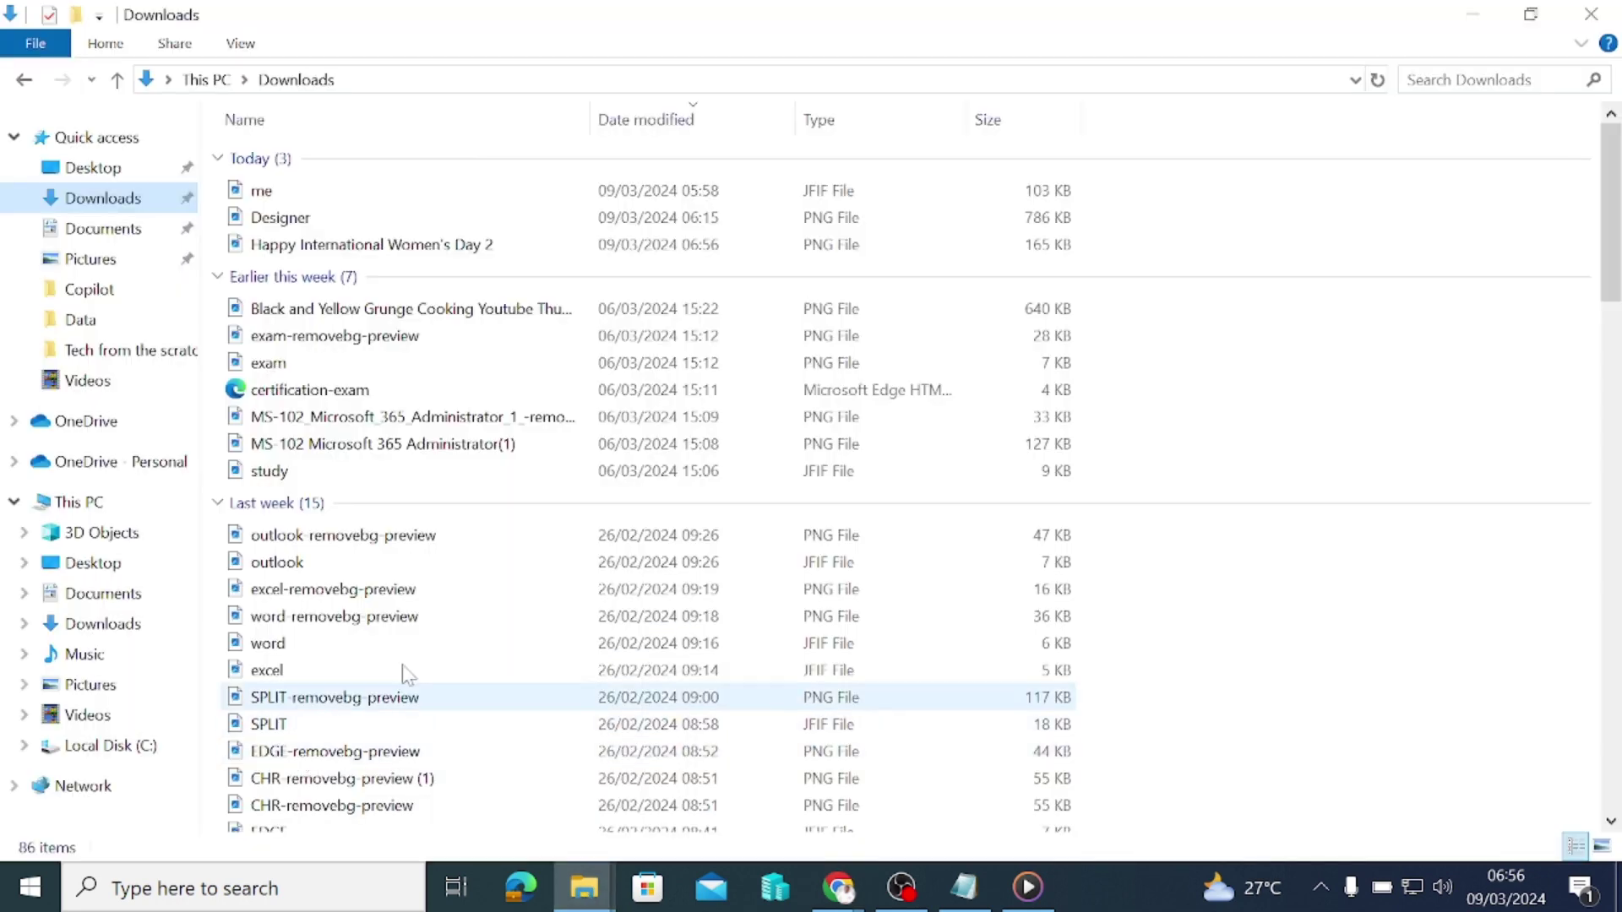
click(1472, 14)
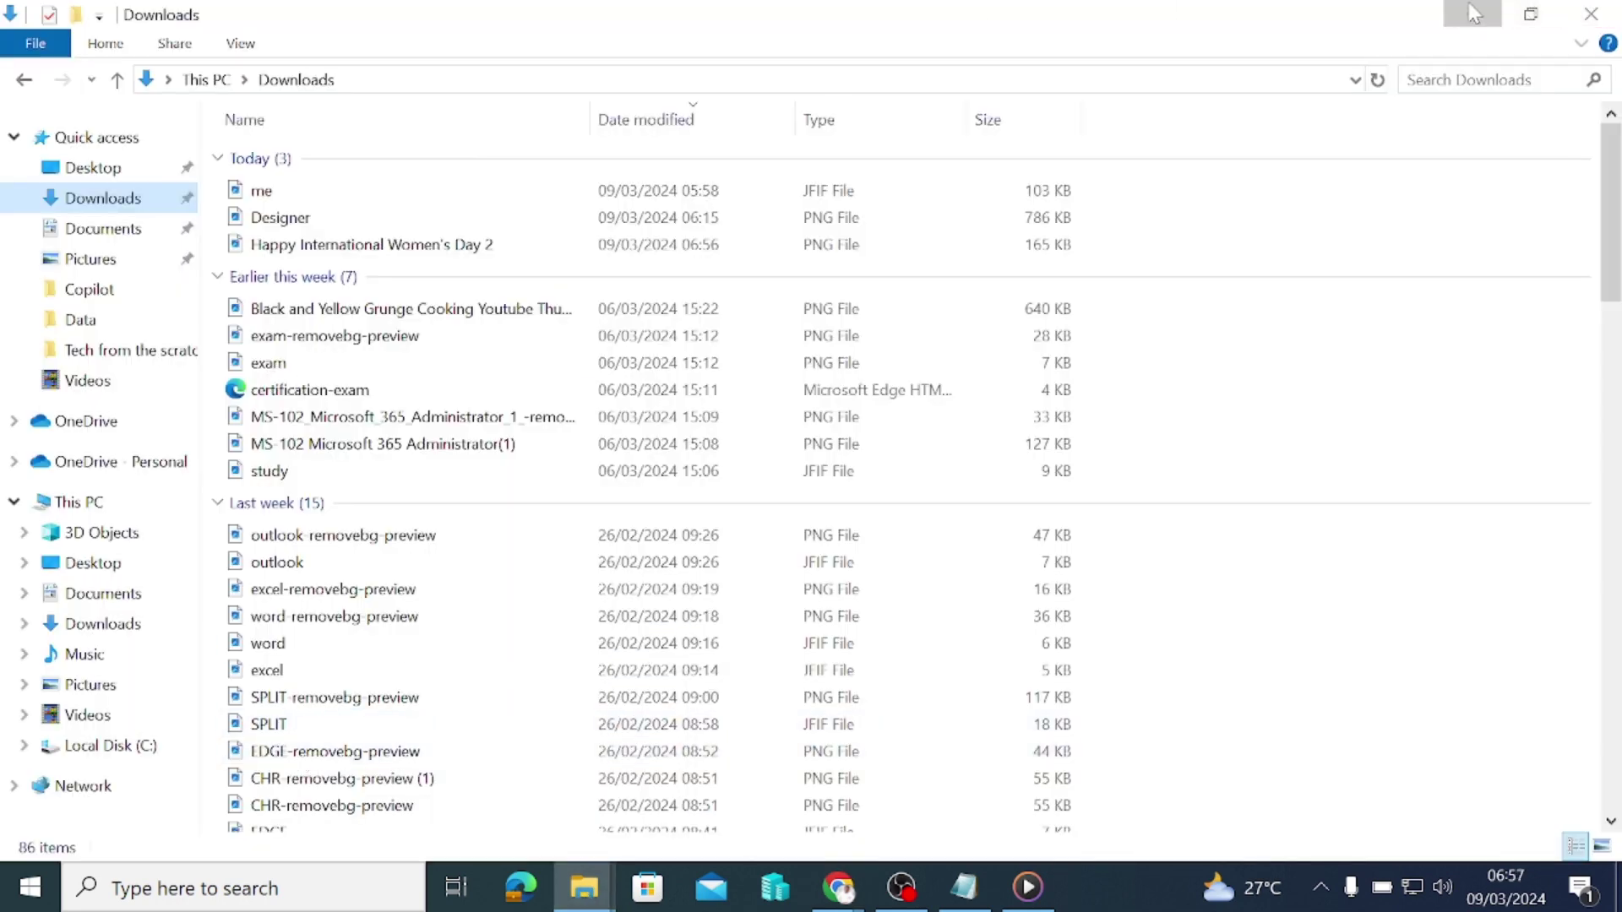
click(1253, 157)
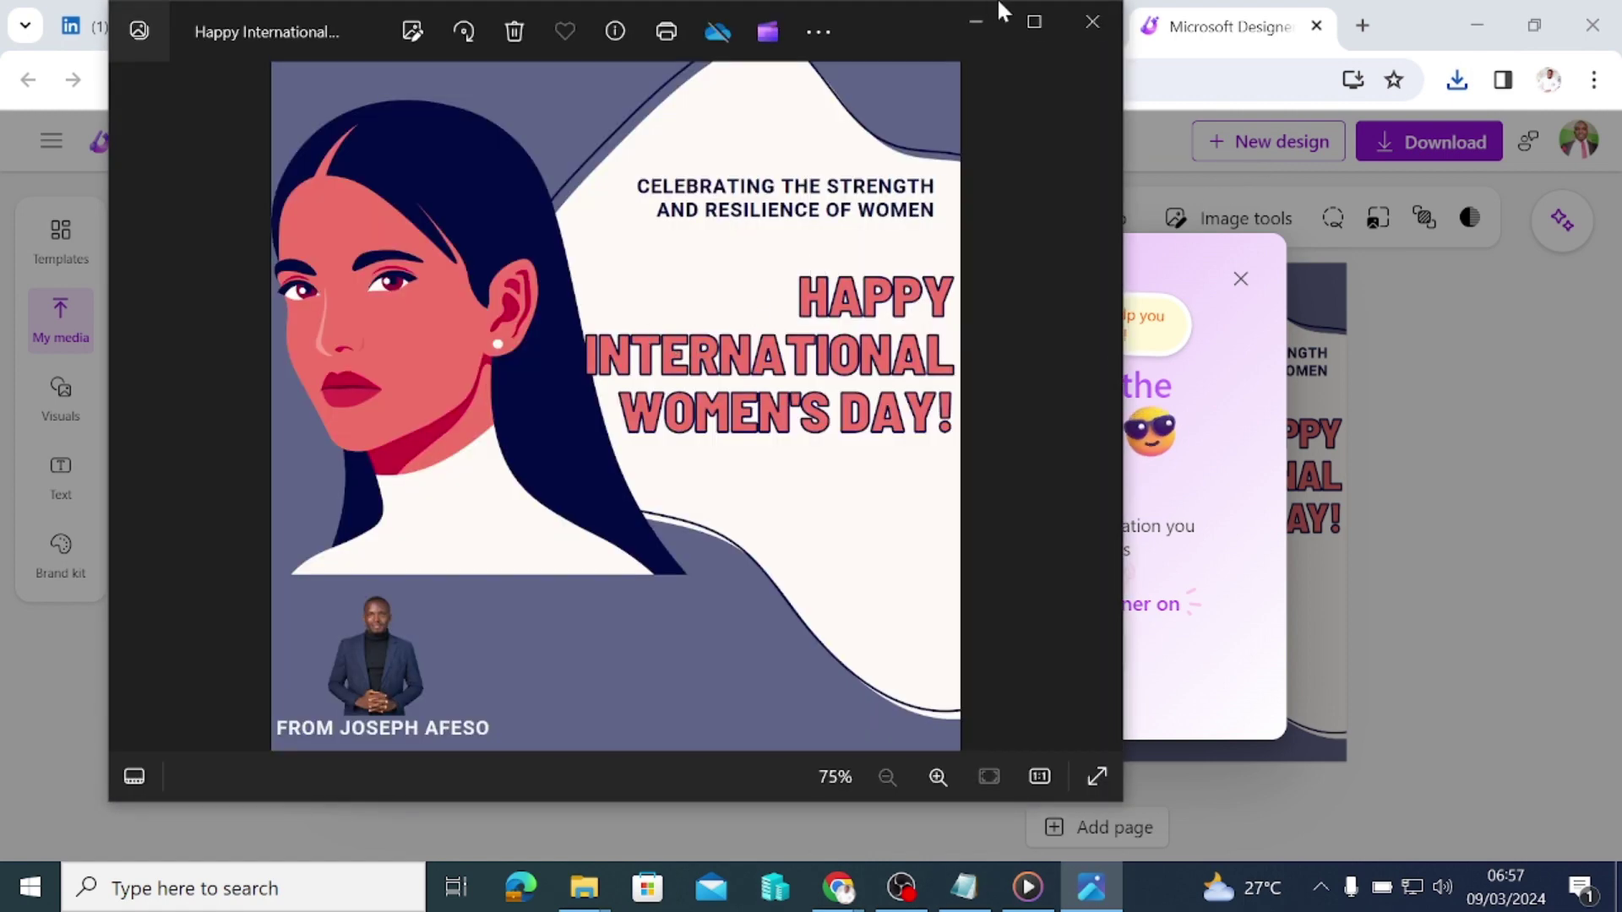
Step: Maximize the Photos window showing 'Happy International Women's Day 2.png'
click(998, 4)
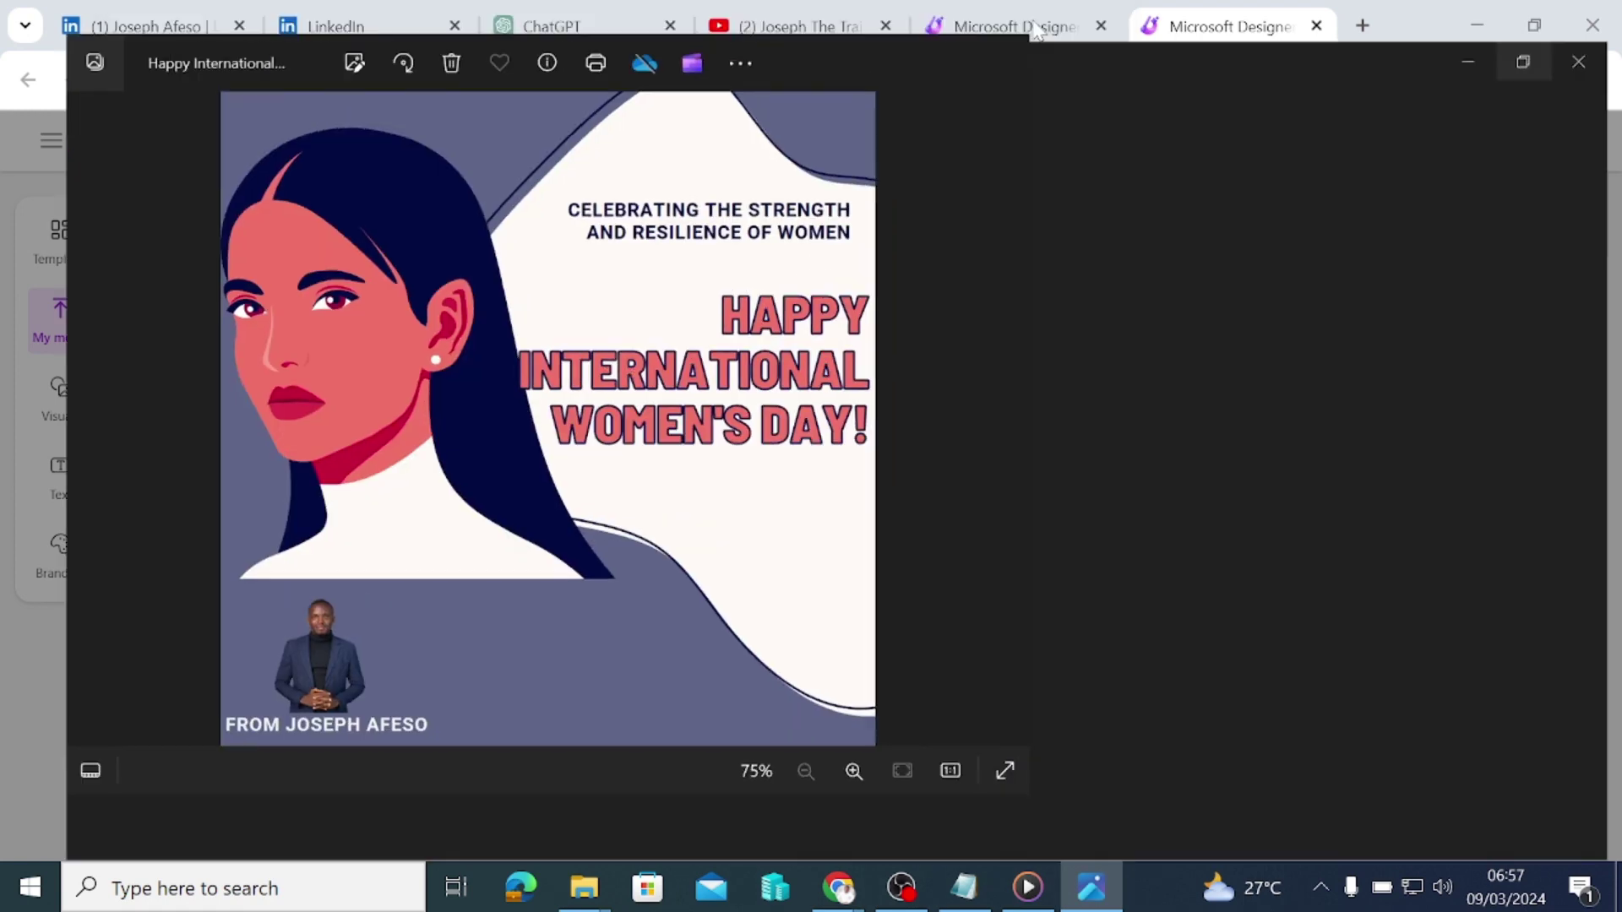